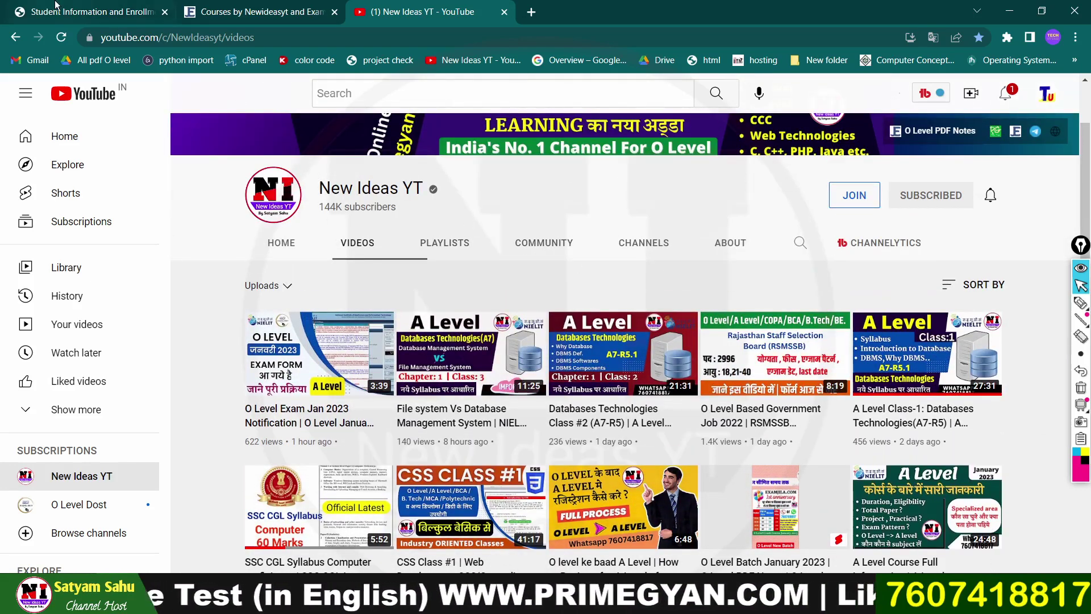
# Switch to the NIELIT student portal, reload its home page and dismiss the Important notices popup.
pyautogui.click(114, 11)
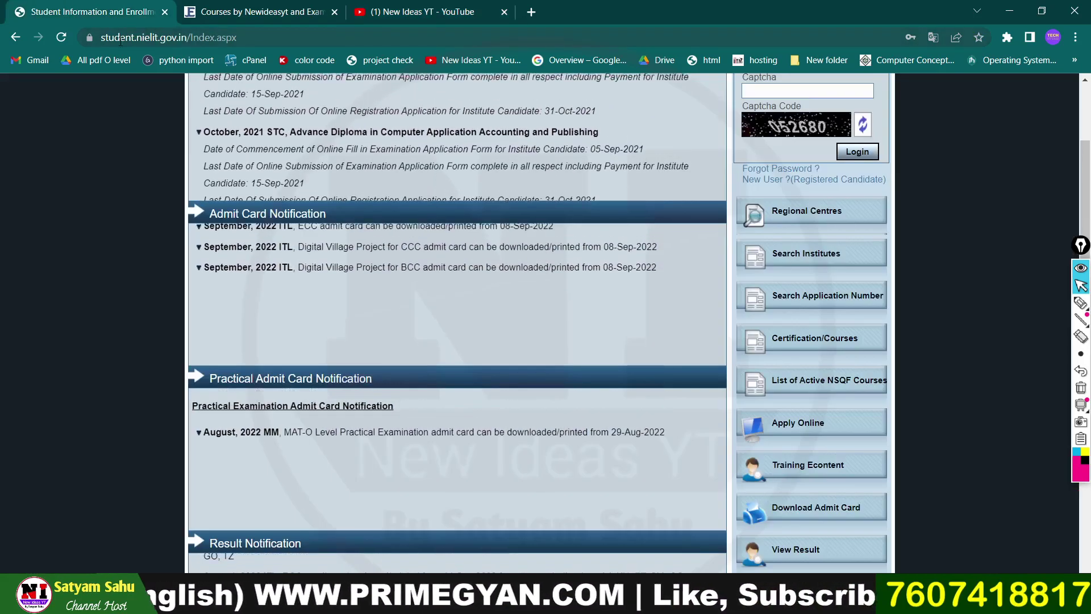
pyautogui.click(63, 37)
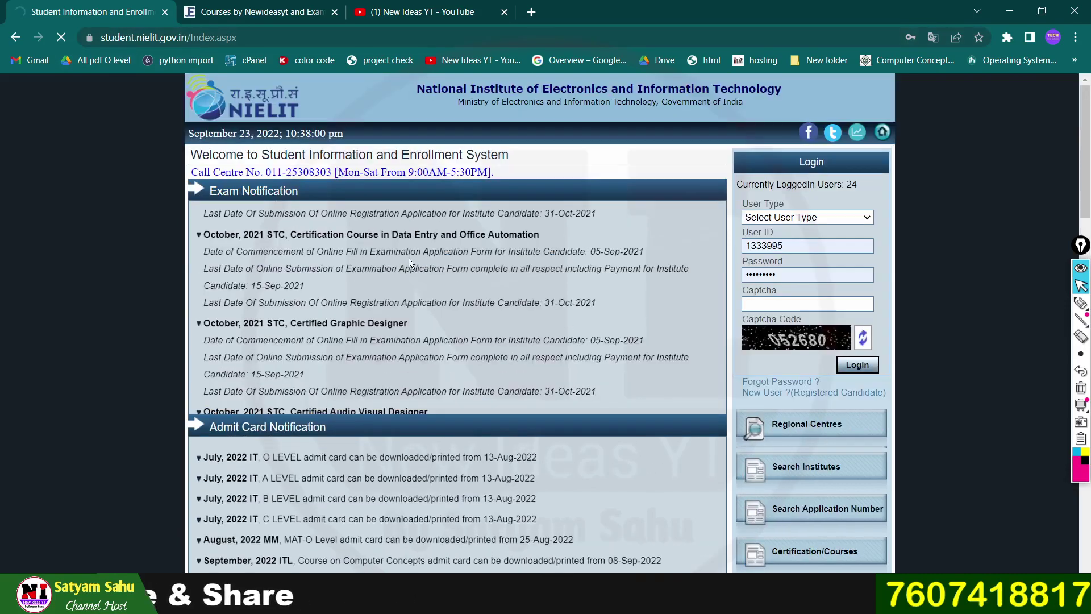
pyautogui.scroll(-3, 671, 163)
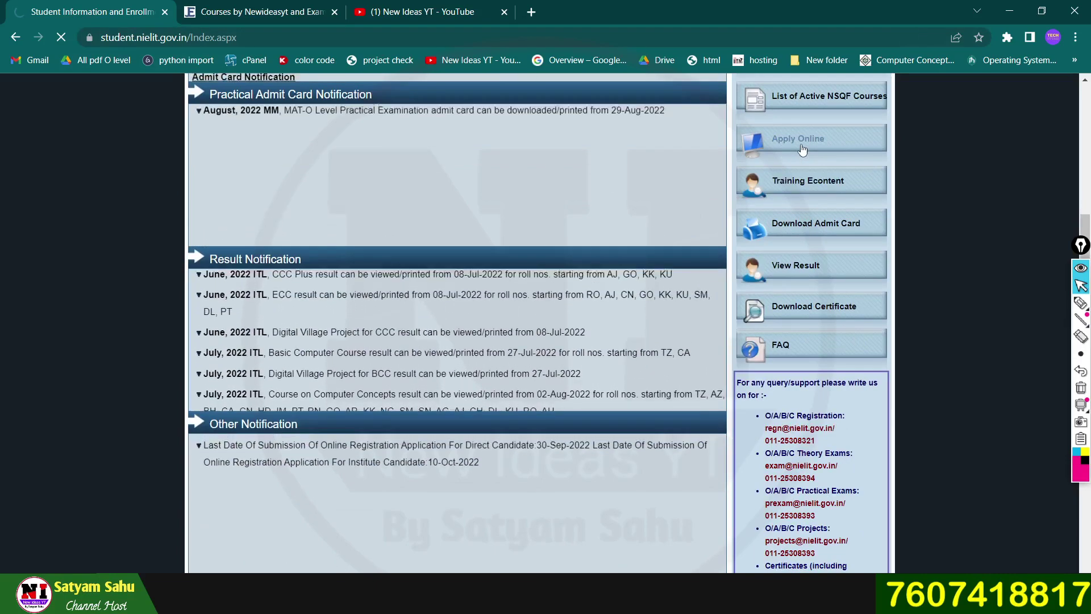
pyautogui.scroll(5, 654, 176)
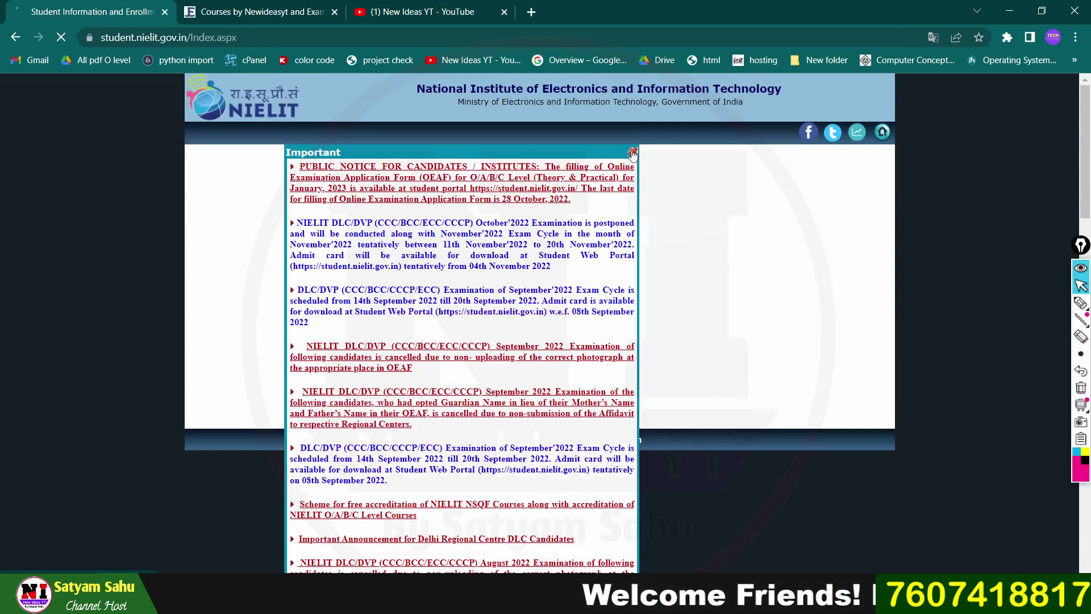
pyautogui.click(633, 152)
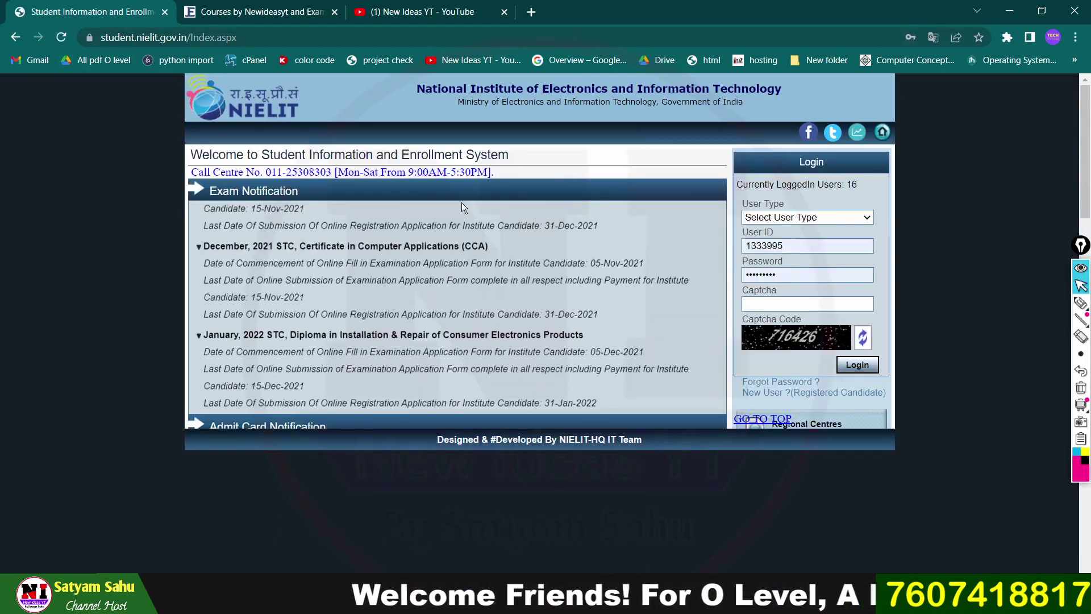
# Start an online application and choose the O LEVEL (O) course under Information Technology.
pyautogui.scroll(-6, 861, 369)
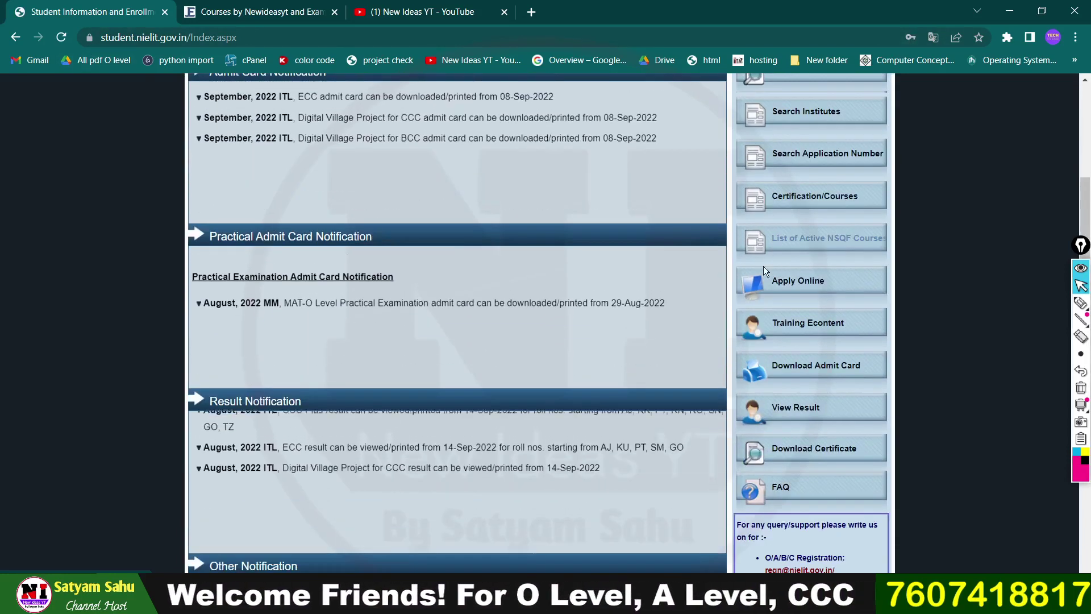
pyautogui.click(803, 281)
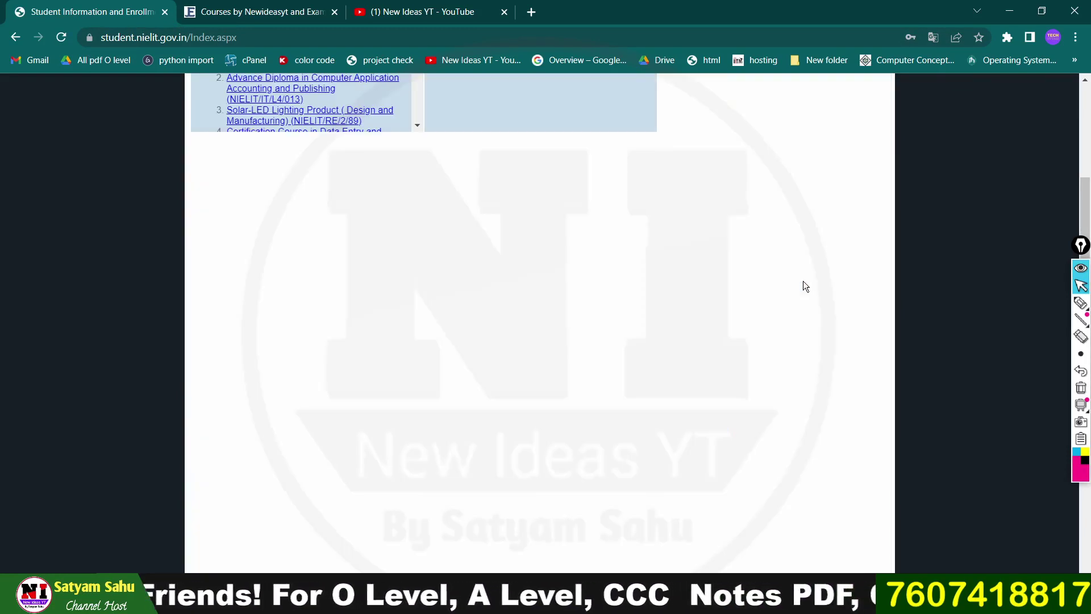
pyautogui.scroll(6, 550, 377)
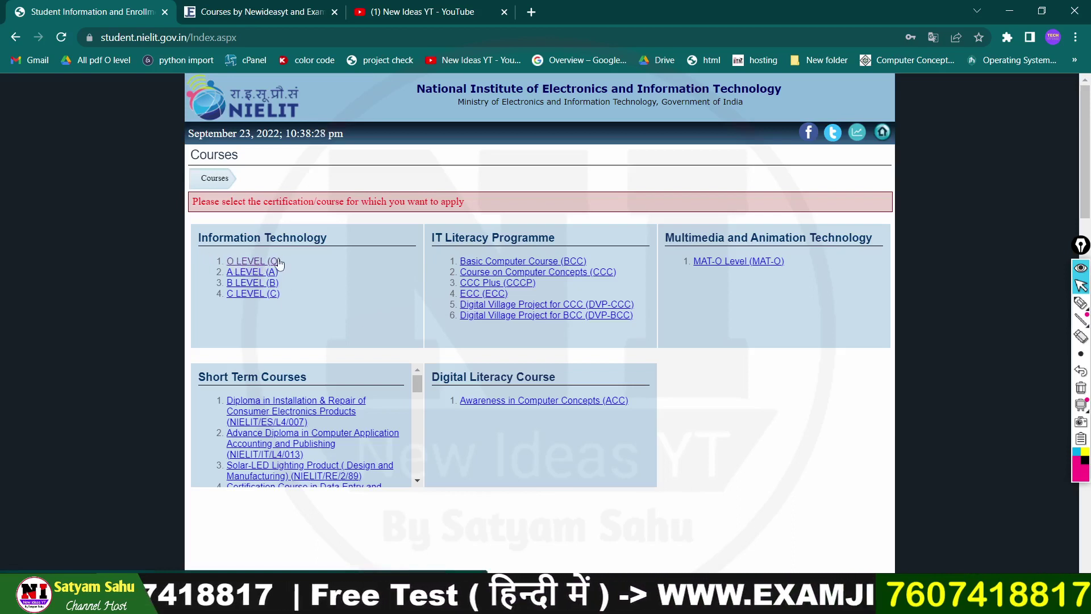
pyautogui.click(247, 261)
# Accept the declaration for the O Level registration and proceed to the application form.
pyautogui.scroll(-2, 312, 400)
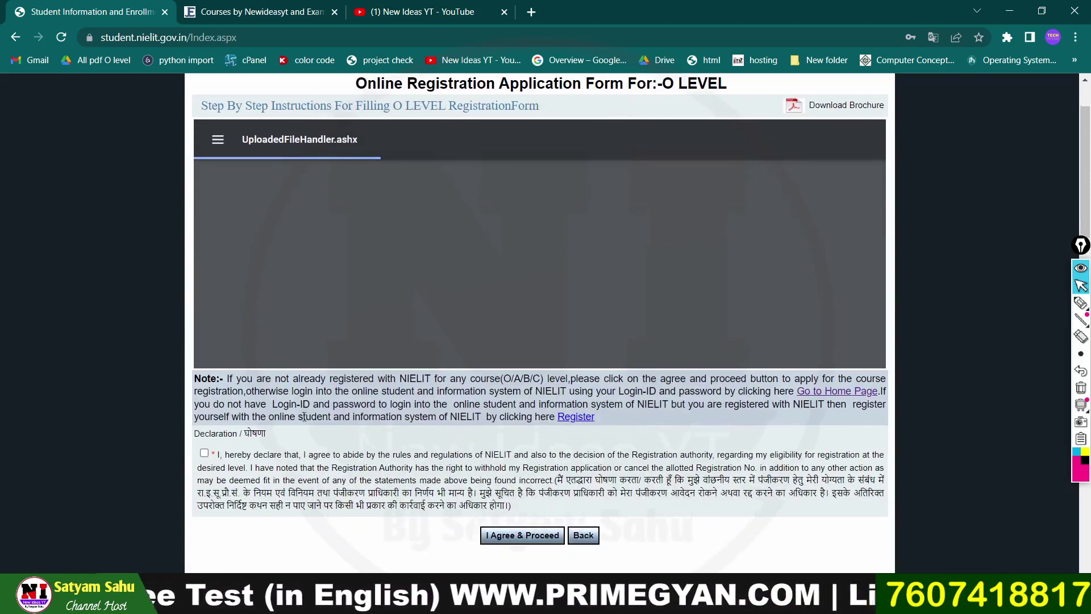
pyautogui.scroll(-1, 304, 416)
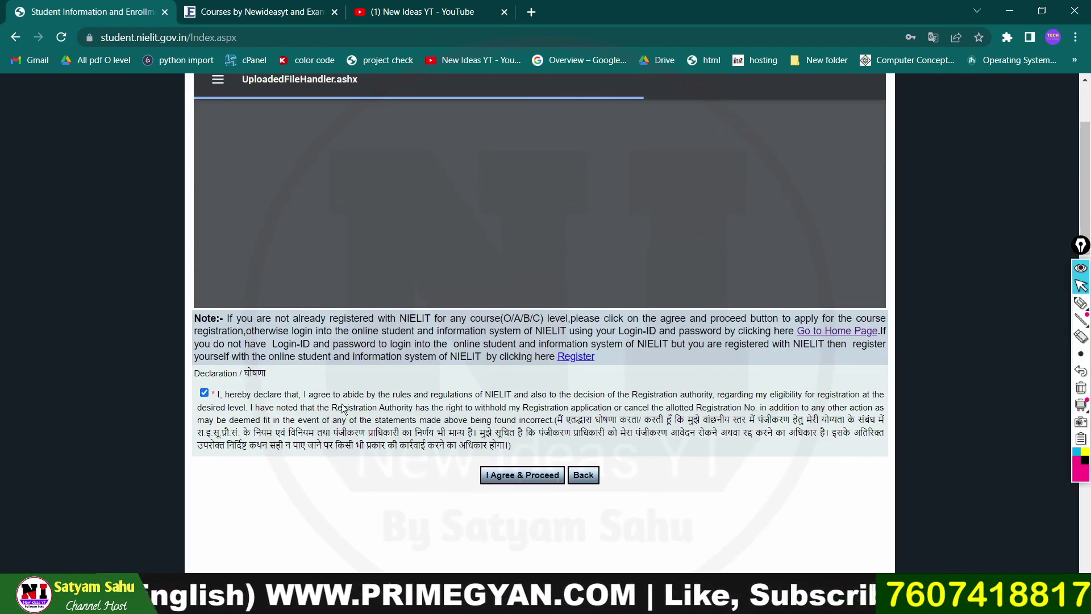
pyautogui.click(525, 479)
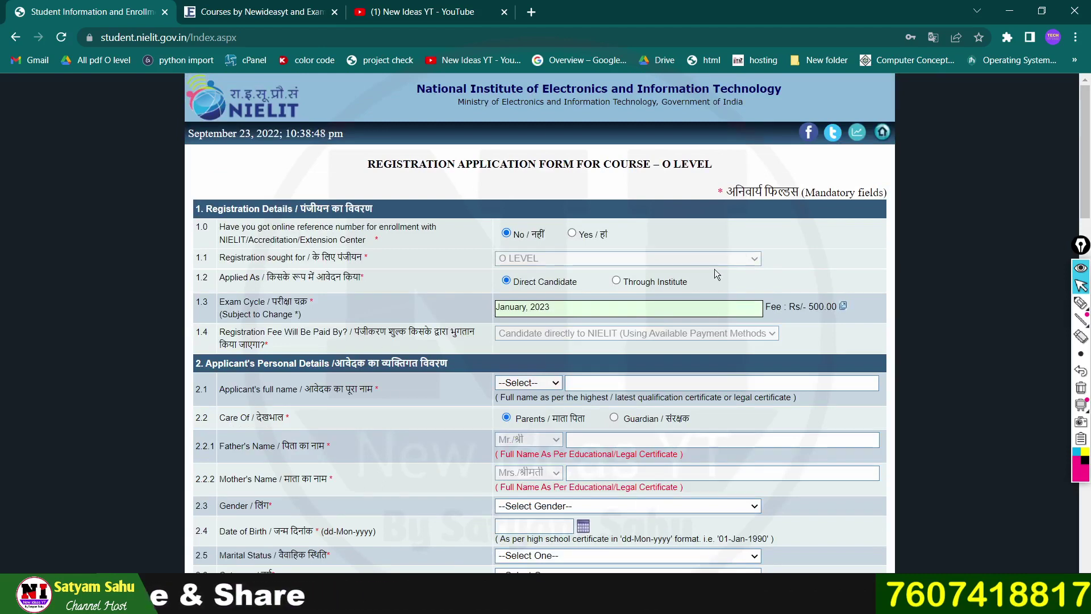
# Box the Rs 500.00 fee on the form with the annotation pen and add an arrow to a double-underlined "5 year" note.
pyautogui.scroll(-1, 714, 270)
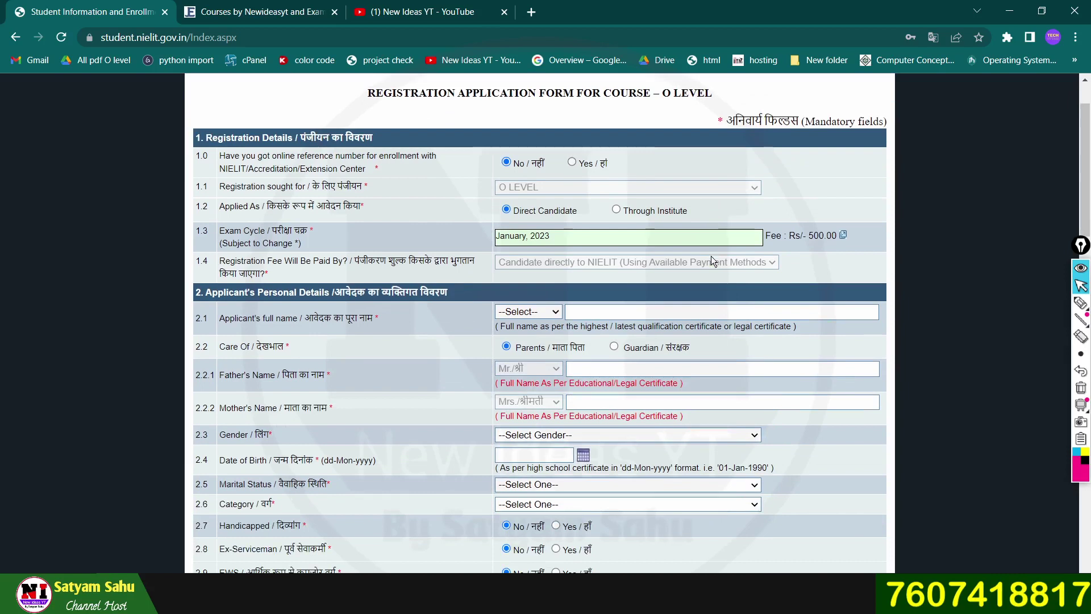
pyautogui.click(1082, 304)
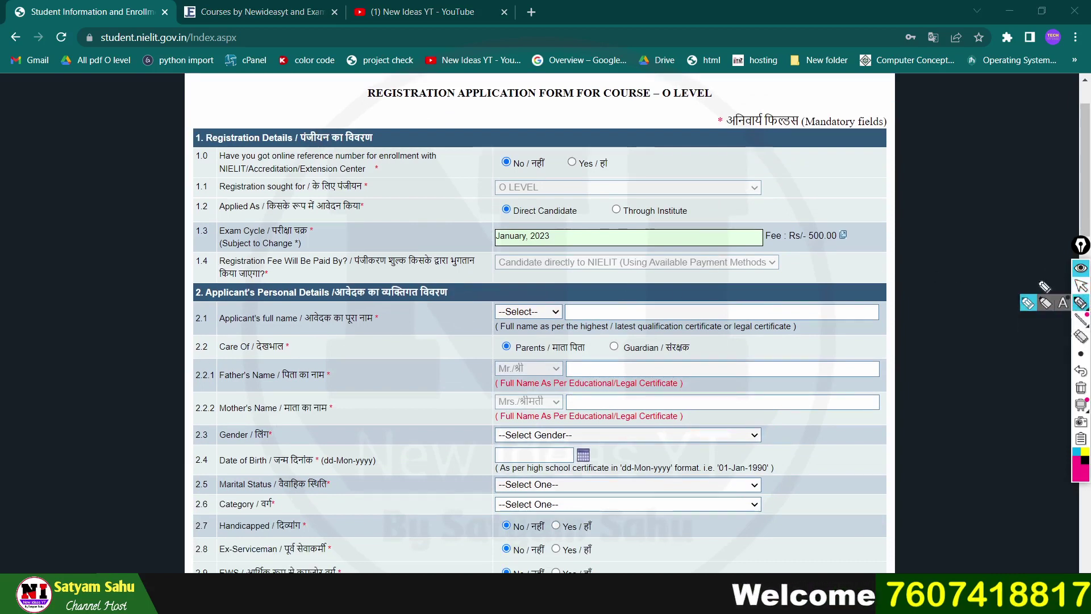
pyautogui.moveTo(860, 221)
pyautogui.mouseDown()
pyautogui.moveTo(832, 219)
pyautogui.moveTo(788, 242)
pyautogui.moveTo(857, 263)
pyautogui.moveTo(857, 223)
pyautogui.moveTo(885, 201)
pyautogui.moveTo(989, 191)
pyautogui.mouseUp()
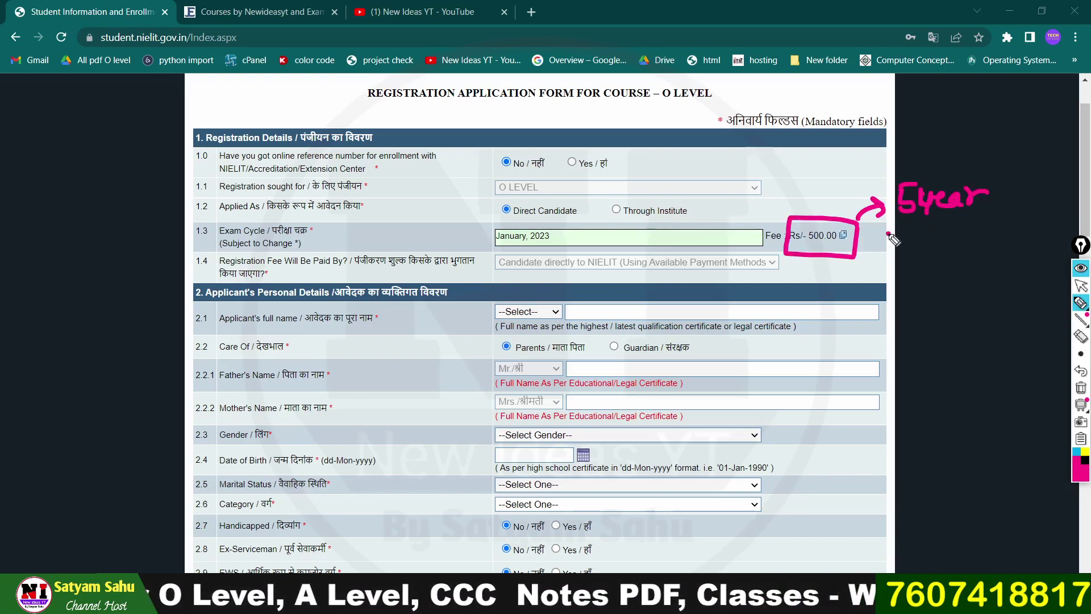
pyautogui.moveTo(888, 233)
pyautogui.mouseDown()
pyautogui.moveTo(996, 218)
pyautogui.moveTo(975, 236)
pyautogui.mouseUp()
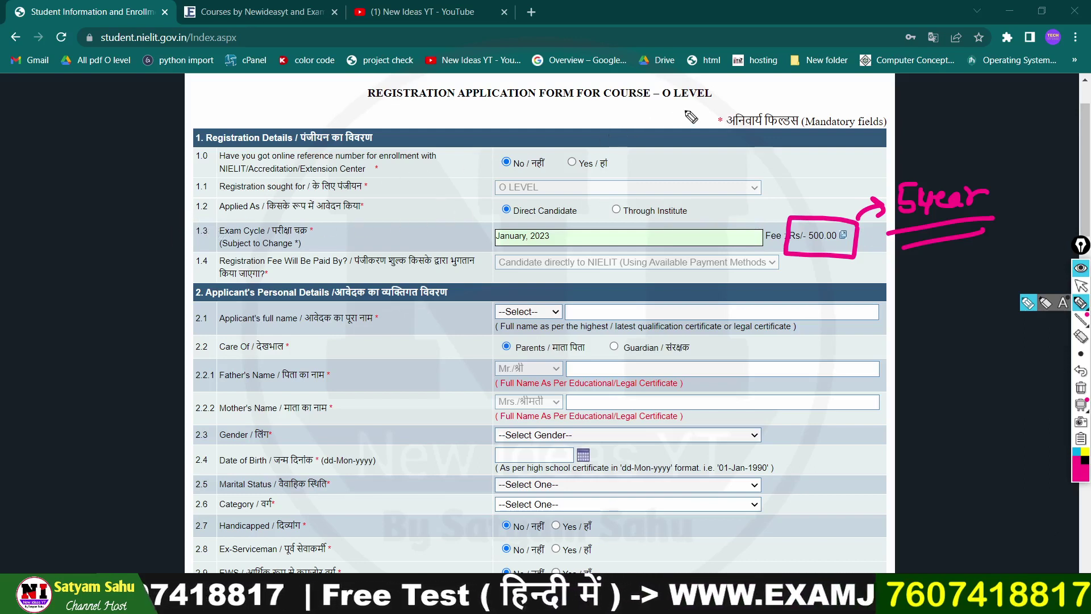
# Underline "REGISTRATION" and "O LEVEL" in the form title, box and tick the January, 2023 exam cycle, and tick the fee.
pyautogui.moveTo(654, 111); pyautogui.dragTo(720, 105)
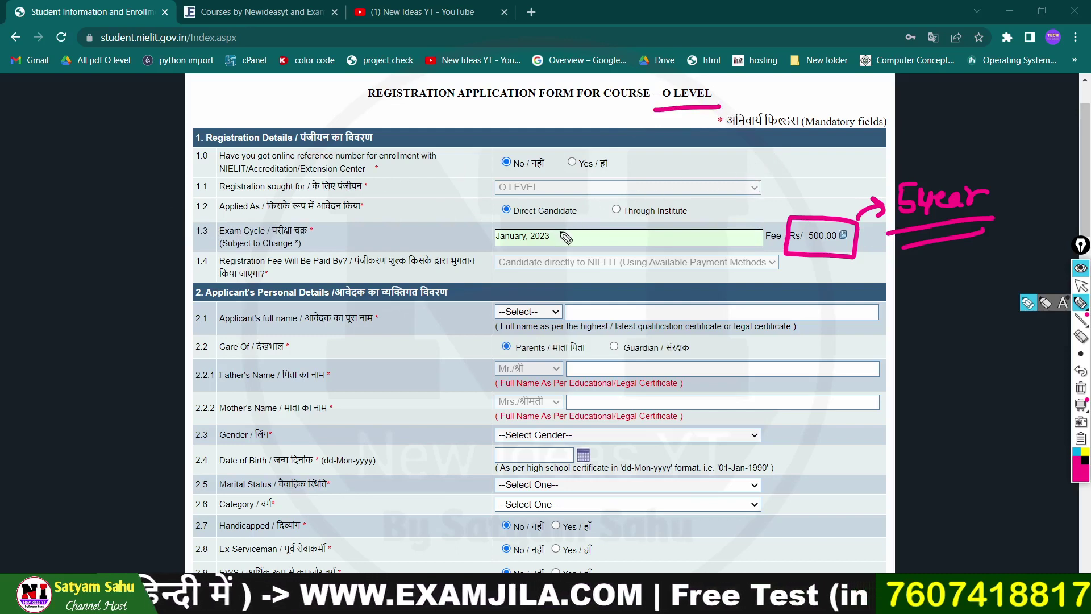
pyautogui.moveTo(573, 223)
pyautogui.mouseDown()
pyautogui.moveTo(511, 223)
pyautogui.moveTo(488, 259)
pyautogui.moveTo(560, 246)
pyautogui.moveTo(556, 226)
pyautogui.mouseUp()
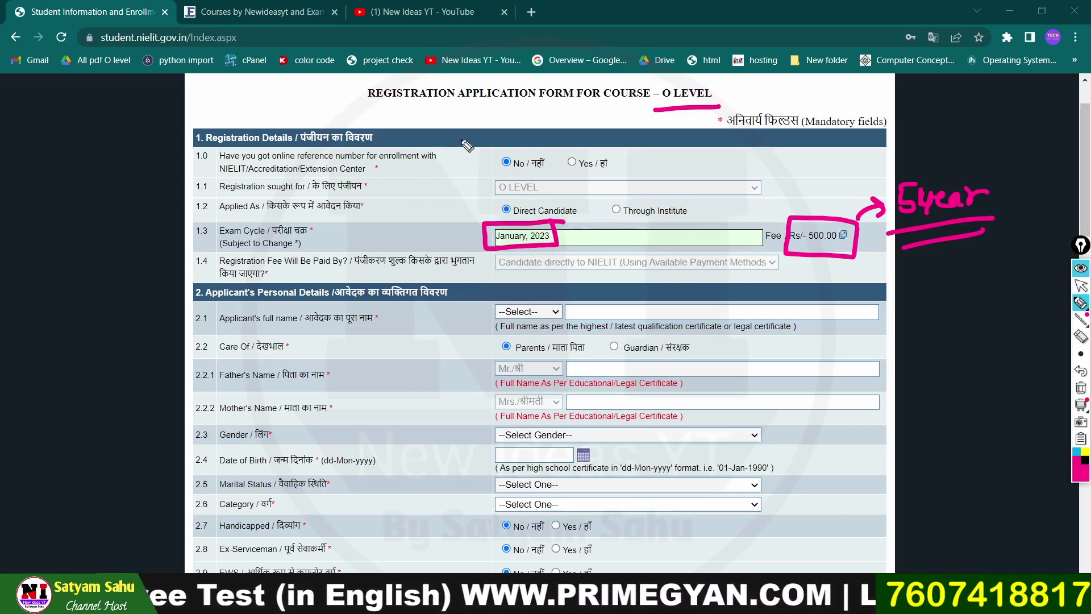
pyautogui.moveTo(367, 104); pyautogui.dragTo(454, 101)
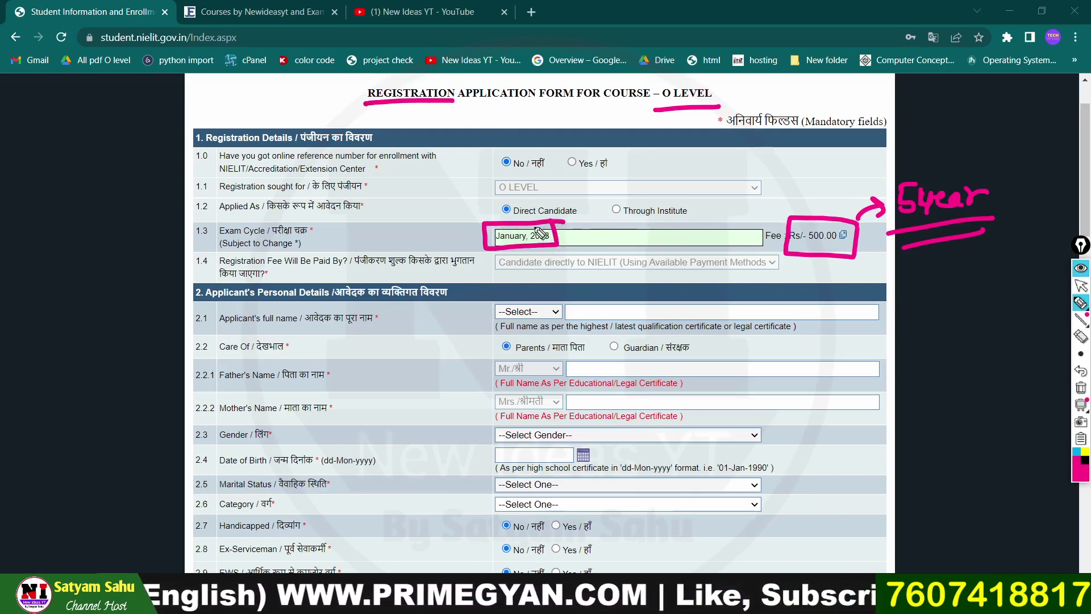
pyautogui.moveTo(438, 229); pyautogui.dragTo(482, 222)
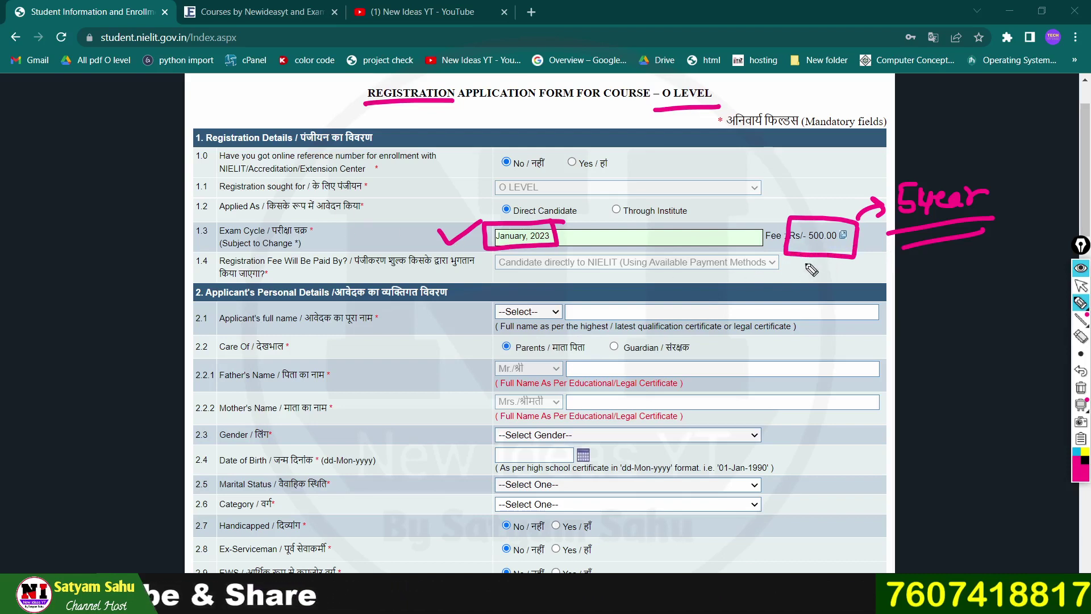
pyautogui.moveTo(802, 257); pyautogui.dragTo(844, 264)
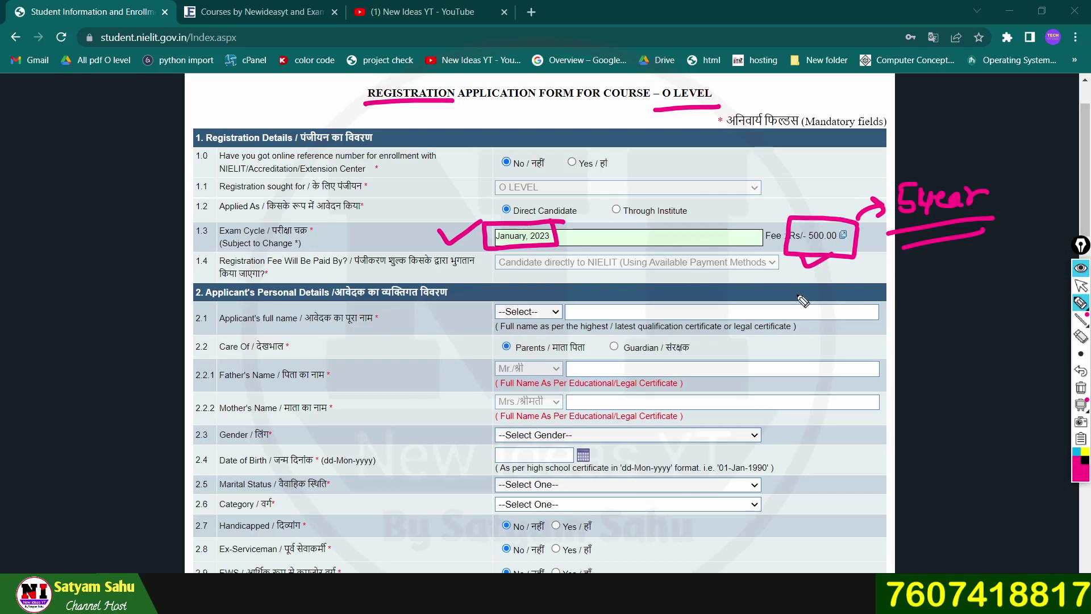
# Clear all annotations from the screen and start a new blank canvas in a maximized Paint 3D window.
pyautogui.click(1081, 388)
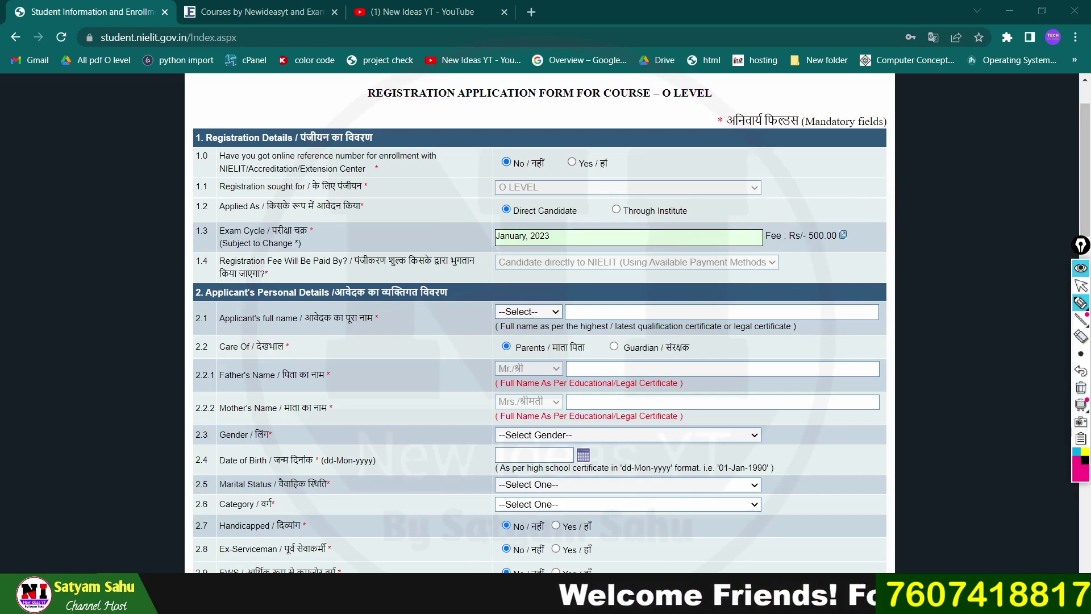
pyautogui.click(1080, 286)
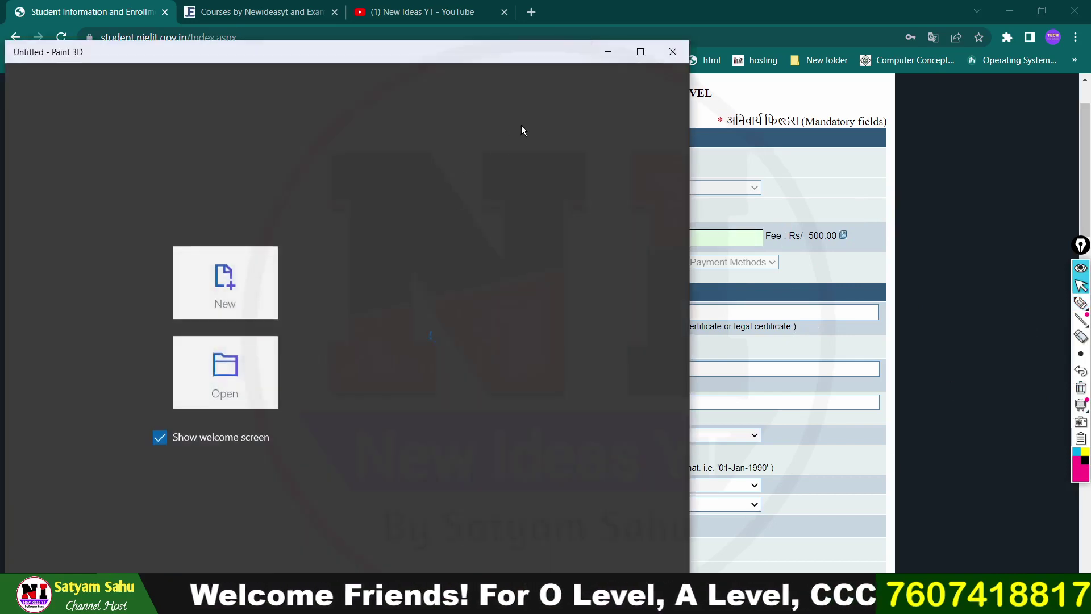
pyautogui.click(640, 52)
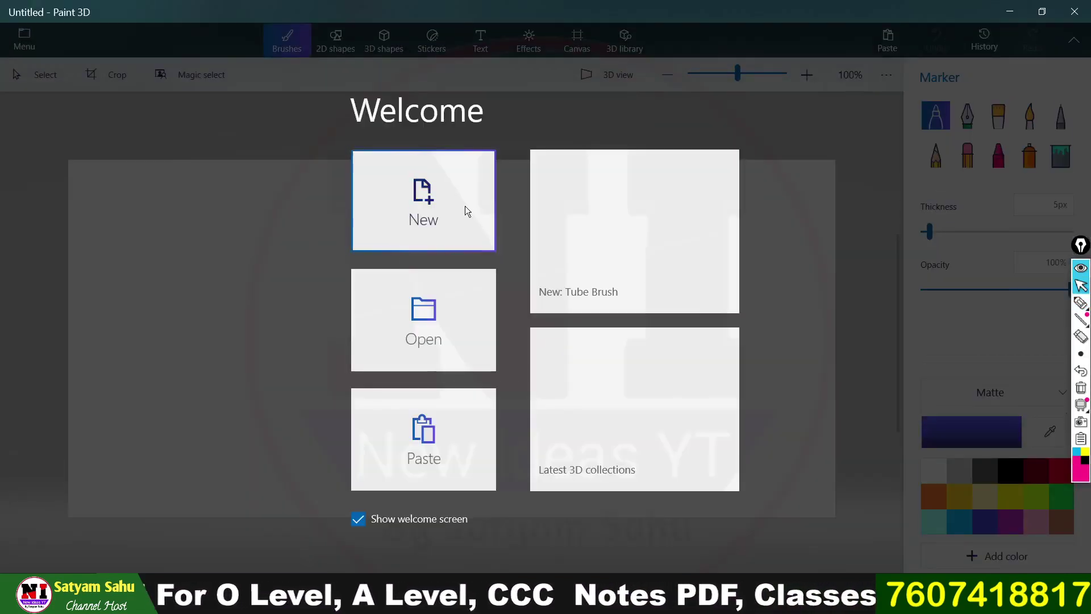
pyautogui.click(444, 211)
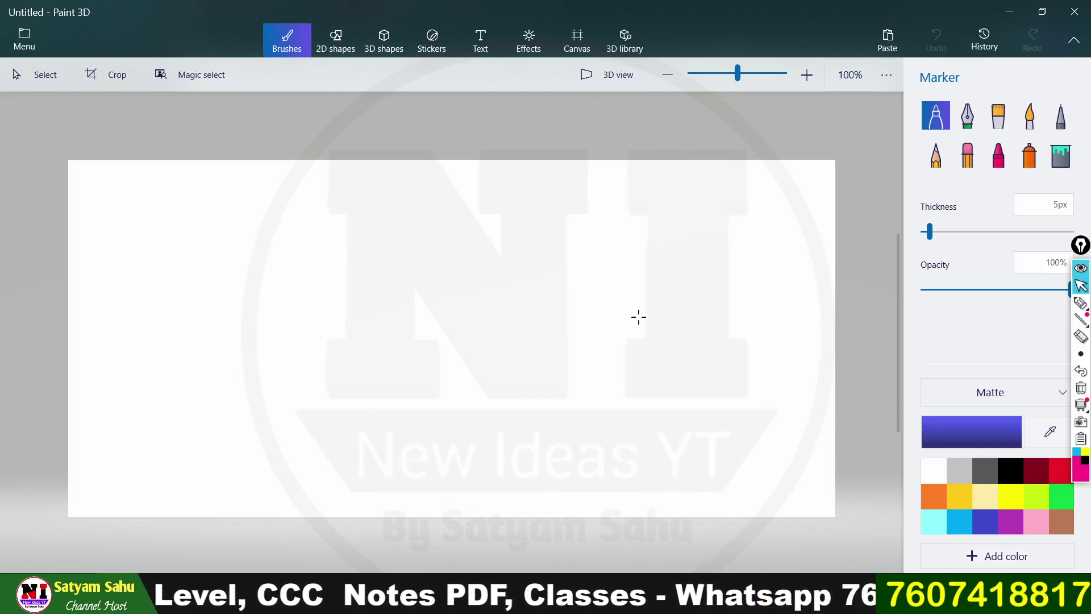
# Handwrite "Reg ⇒ 500" in pink along the upper part of the canvas with the annotation pen.
pyautogui.click(1083, 308)
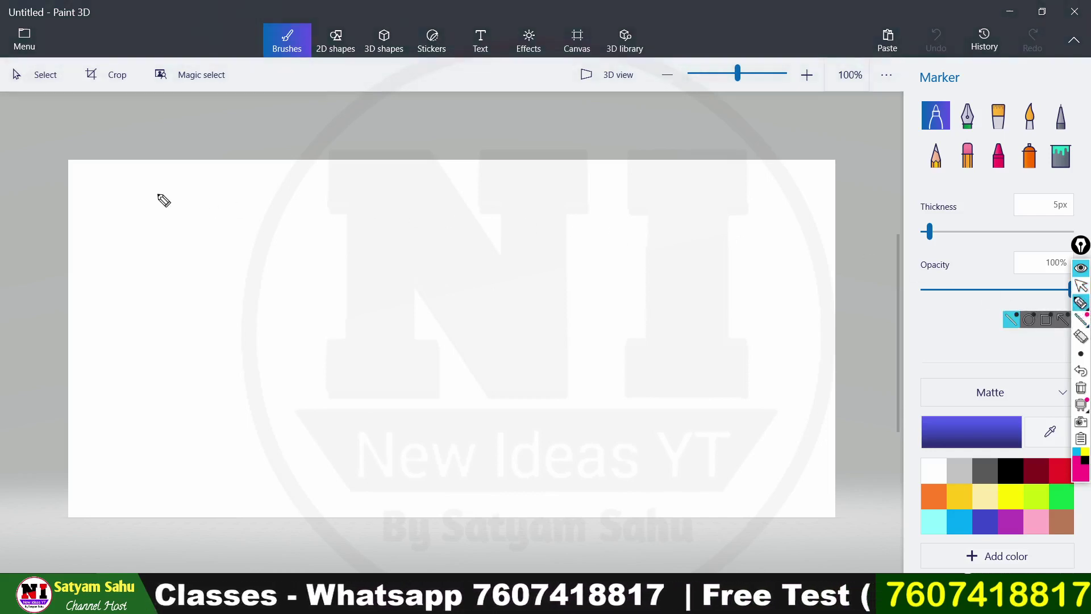
pyautogui.moveTo(145, 183)
pyautogui.mouseDown()
pyautogui.moveTo(158, 207)
pyautogui.moveTo(194, 212)
pyautogui.moveTo(191, 231)
pyautogui.mouseUp()
pyautogui.moveTo(204, 195); pyautogui.dragTo(226, 194)
pyautogui.moveTo(203, 207)
pyautogui.mouseDown()
pyautogui.moveTo(237, 197)
pyautogui.moveTo(217, 214)
pyautogui.mouseUp()
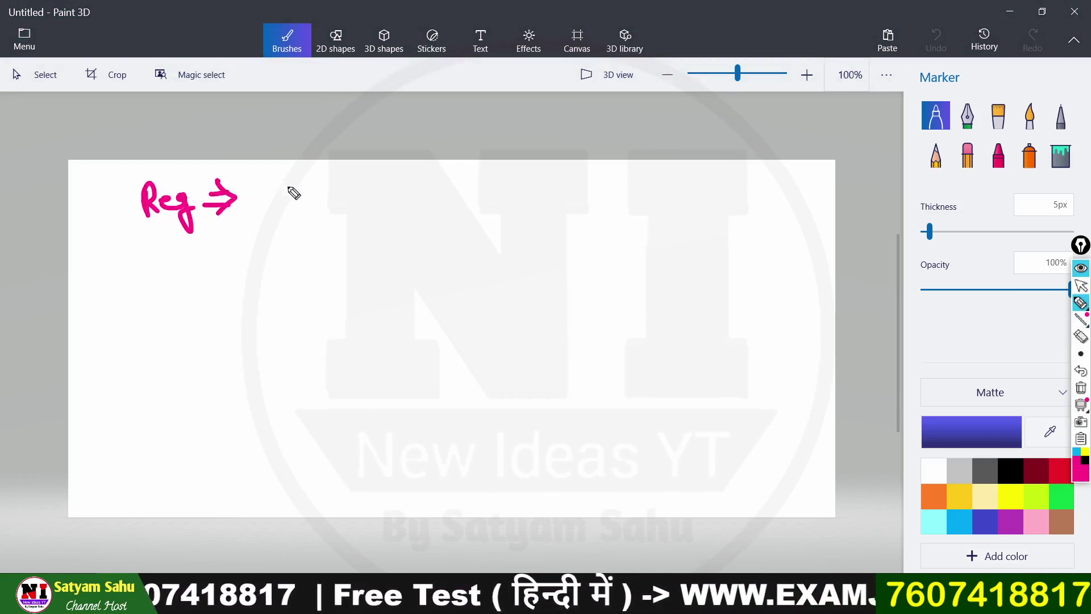
pyautogui.moveTo(284, 183)
pyautogui.mouseDown()
pyautogui.moveTo(287, 207)
pyautogui.moveTo(304, 178)
pyautogui.mouseUp()
pyautogui.moveTo(333, 188)
pyautogui.mouseDown()
pyautogui.moveTo(319, 193)
pyautogui.moveTo(360, 188)
pyautogui.moveTo(341, 193)
pyautogui.mouseUp()
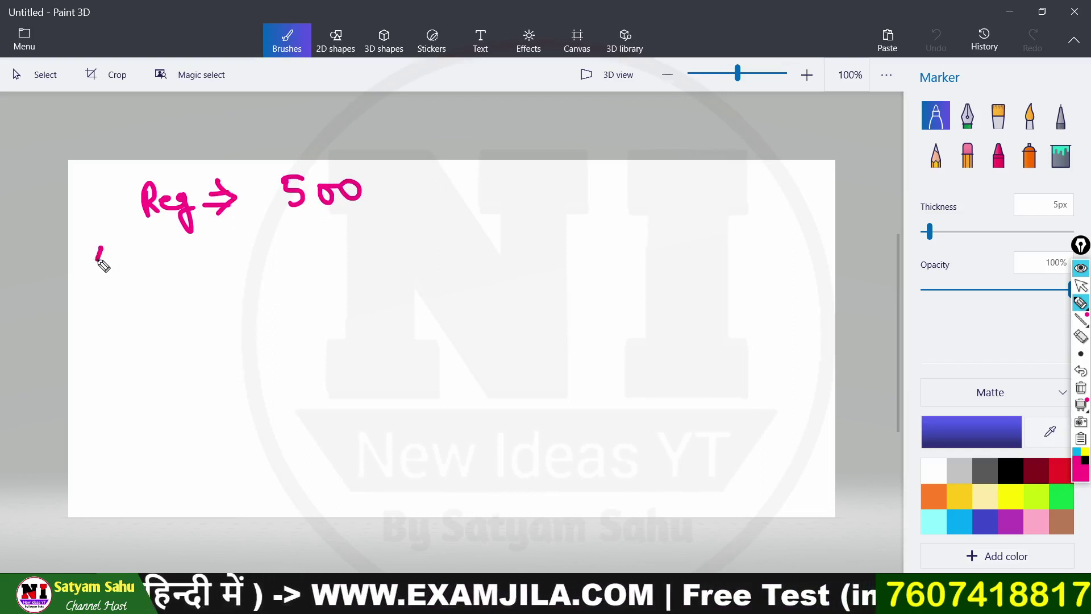
# Write "4 Paper" and "4 Practical" below the registration line, bracket them and add "→ 4000 + 100 ⇒ 4100".
pyautogui.moveTo(102, 264)
pyautogui.mouseDown()
pyautogui.moveTo(182, 256)
pyautogui.moveTo(191, 266)
pyautogui.moveTo(239, 250)
pyautogui.mouseUp()
pyautogui.moveTo(102, 303)
pyautogui.mouseDown()
pyautogui.moveTo(98, 318)
pyautogui.moveTo(117, 320)
pyautogui.mouseUp()
pyautogui.moveTo(118, 310); pyautogui.dragTo(118, 329)
pyautogui.moveTo(136, 306)
pyautogui.mouseDown()
pyautogui.moveTo(195, 309)
pyautogui.moveTo(214, 297)
pyautogui.moveTo(235, 315)
pyautogui.moveTo(275, 297)
pyautogui.moveTo(280, 253)
pyautogui.moveTo(289, 296)
pyautogui.moveTo(373, 251)
pyautogui.moveTo(378, 263)
pyautogui.moveTo(402, 254)
pyautogui.moveTo(462, 260)
pyautogui.mouseUp()
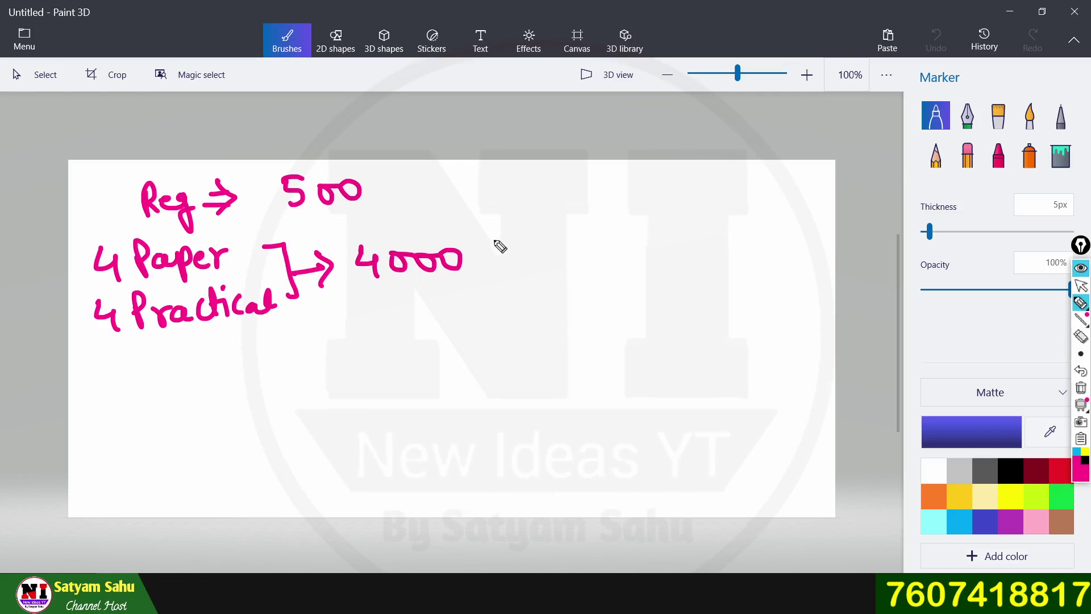
pyautogui.moveTo(482, 261)
pyautogui.mouseDown()
pyautogui.moveTo(509, 259)
pyautogui.moveTo(493, 272)
pyautogui.moveTo(552, 270)
pyautogui.moveTo(633, 254)
pyautogui.moveTo(630, 279)
pyautogui.mouseUp()
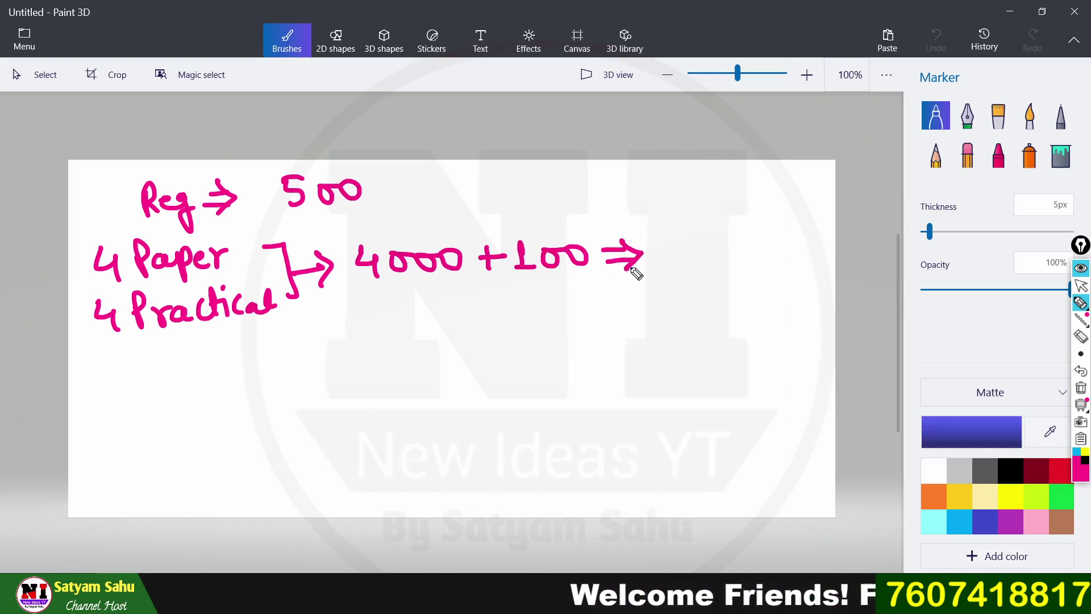
pyautogui.moveTo(662, 242)
pyautogui.mouseDown()
pyautogui.moveTo(676, 257)
pyautogui.moveTo(665, 275)
pyautogui.moveTo(728, 256)
pyautogui.mouseUp()
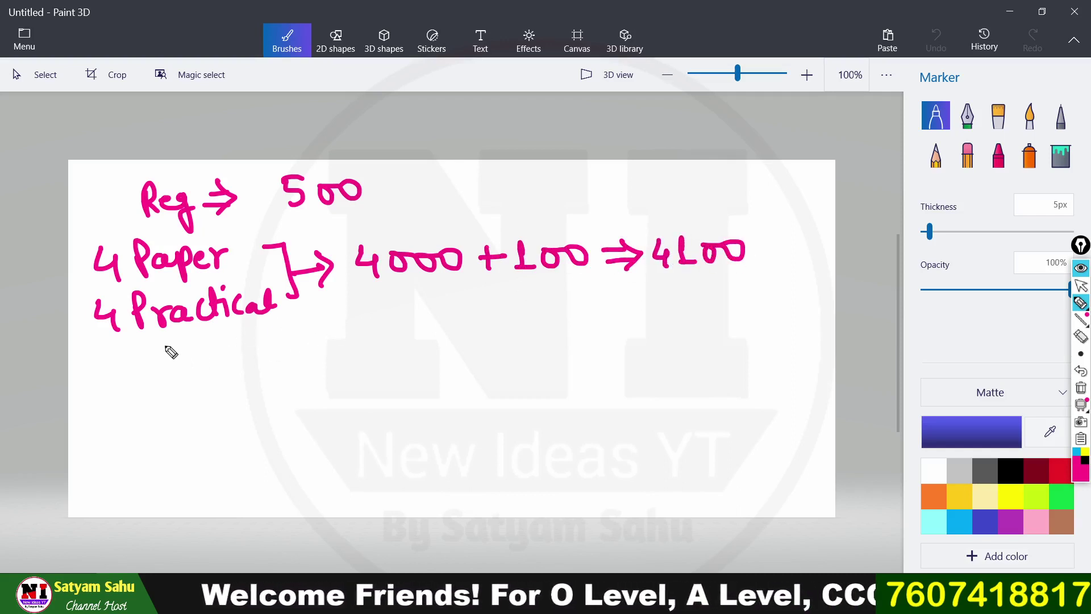
# Write "1 Project → 100" under the "4 Practical" line.
pyautogui.moveTo(106, 363); pyautogui.dragTo(128, 390)
pyautogui.moveTo(148, 353)
pyautogui.mouseDown()
pyautogui.moveTo(150, 383)
pyautogui.moveTo(153, 369)
pyautogui.moveTo(200, 370)
pyautogui.moveTo(216, 389)
pyautogui.moveTo(250, 360)
pyautogui.moveTo(319, 349)
pyautogui.mouseUp()
pyautogui.moveTo(310, 339)
pyautogui.mouseDown()
pyautogui.moveTo(311, 362)
pyautogui.moveTo(358, 356)
pyautogui.mouseUp()
pyautogui.moveTo(360, 347); pyautogui.dragTo(405, 341)
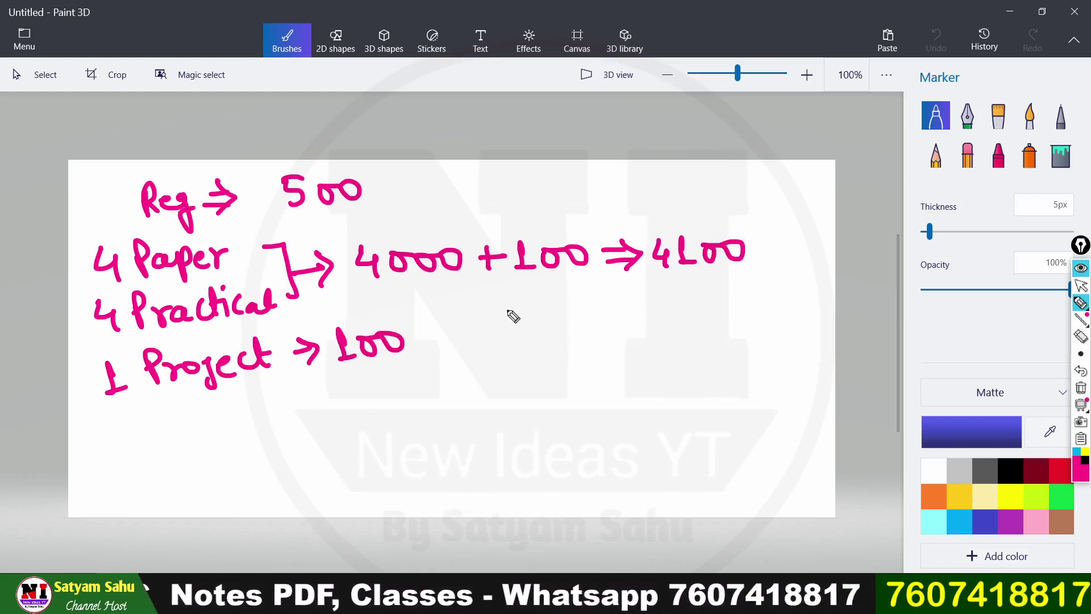
# Tick the amounts 500, 4100 and 100, and write the total 4700 in a box with a double arrow pointing to it.
pyautogui.moveTo(372, 188); pyautogui.dragTo(401, 182)
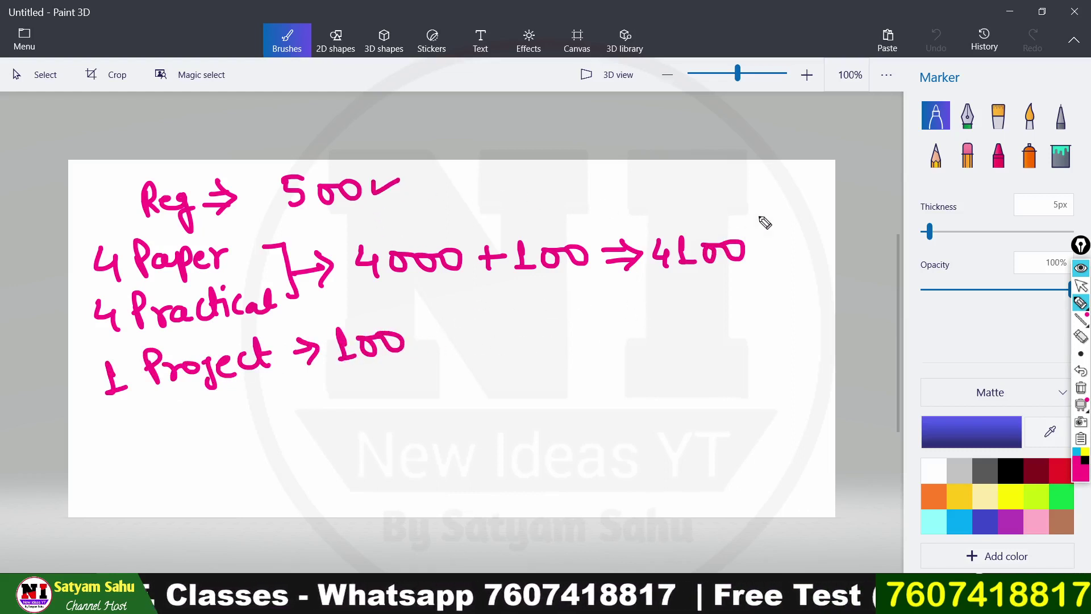
pyautogui.moveTo(749, 228); pyautogui.dragTo(782, 232)
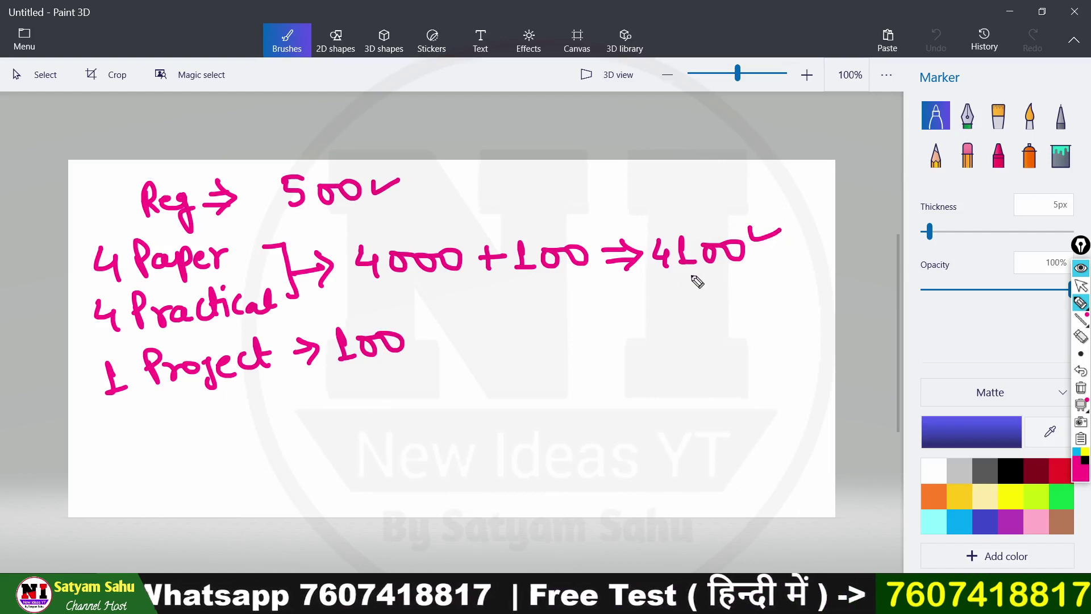
pyautogui.moveTo(424, 343)
pyautogui.mouseDown()
pyautogui.moveTo(456, 331)
pyautogui.moveTo(514, 375)
pyautogui.moveTo(510, 389)
pyautogui.mouseUp()
pyautogui.moveTo(517, 358)
pyautogui.mouseDown()
pyautogui.moveTo(540, 356)
pyautogui.moveTo(532, 388)
pyautogui.moveTo(595, 365)
pyautogui.mouseUp()
pyautogui.moveTo(612, 336)
pyautogui.mouseDown()
pyautogui.moveTo(566, 336)
pyautogui.moveTo(487, 402)
pyautogui.moveTo(625, 381)
pyautogui.moveTo(614, 331)
pyautogui.mouseUp()
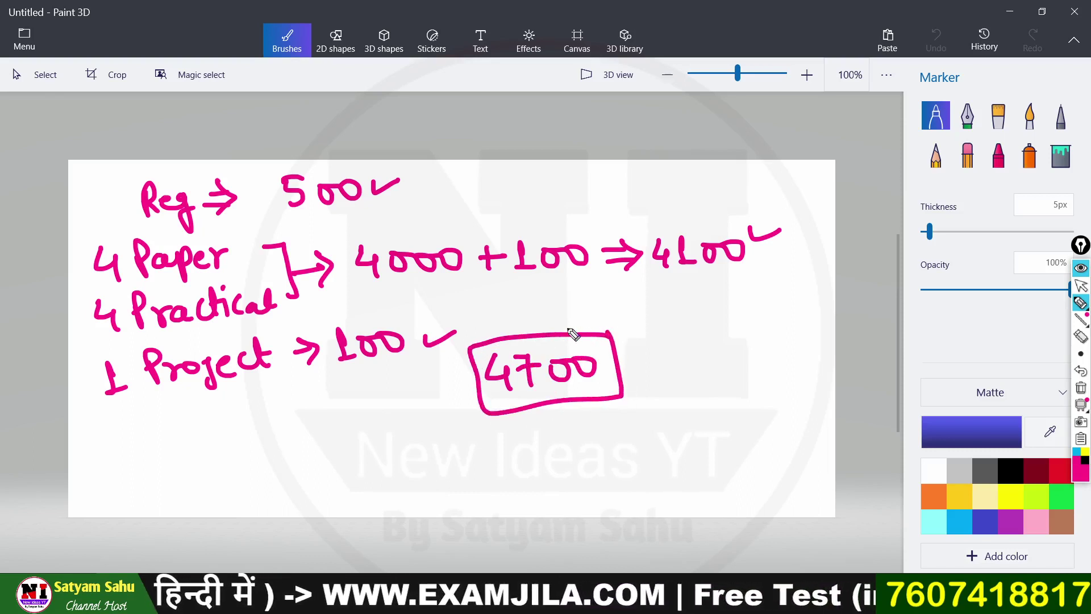
pyautogui.moveTo(400, 393)
pyautogui.mouseDown()
pyautogui.moveTo(441, 386)
pyautogui.moveTo(452, 398)
pyautogui.moveTo(423, 421)
pyautogui.mouseUp()
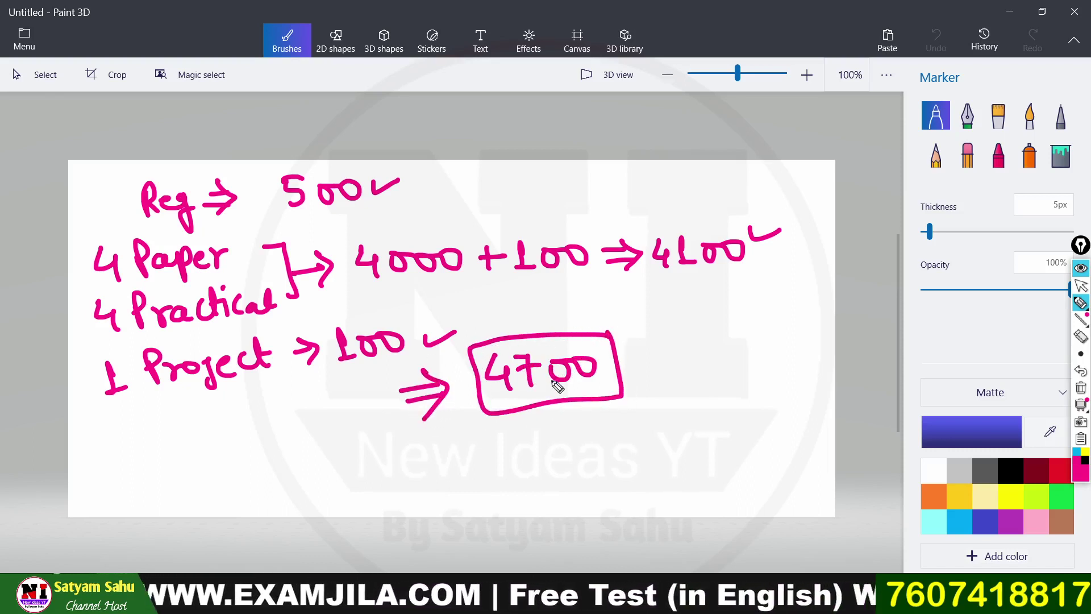
# Tick the boxed 4700 total and write "Ole 2 Sem ⇒ 1" with a small smiley-like mark in the space below it.
pyautogui.moveTo(625, 348); pyautogui.dragTo(692, 326)
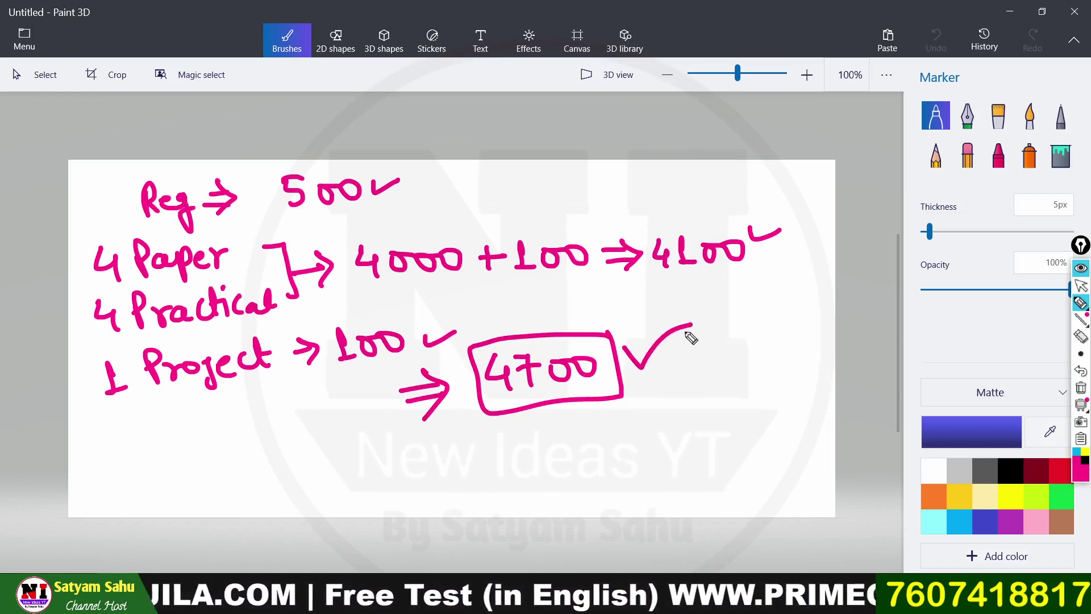
pyautogui.moveTo(234, 453)
pyautogui.mouseDown()
pyautogui.moveTo(288, 467)
pyautogui.moveTo(360, 451)
pyautogui.moveTo(370, 476)
pyautogui.moveTo(389, 481)
pyautogui.moveTo(532, 455)
pyautogui.moveTo(528, 479)
pyautogui.mouseUp()
pyautogui.moveTo(566, 437); pyautogui.dragTo(586, 475)
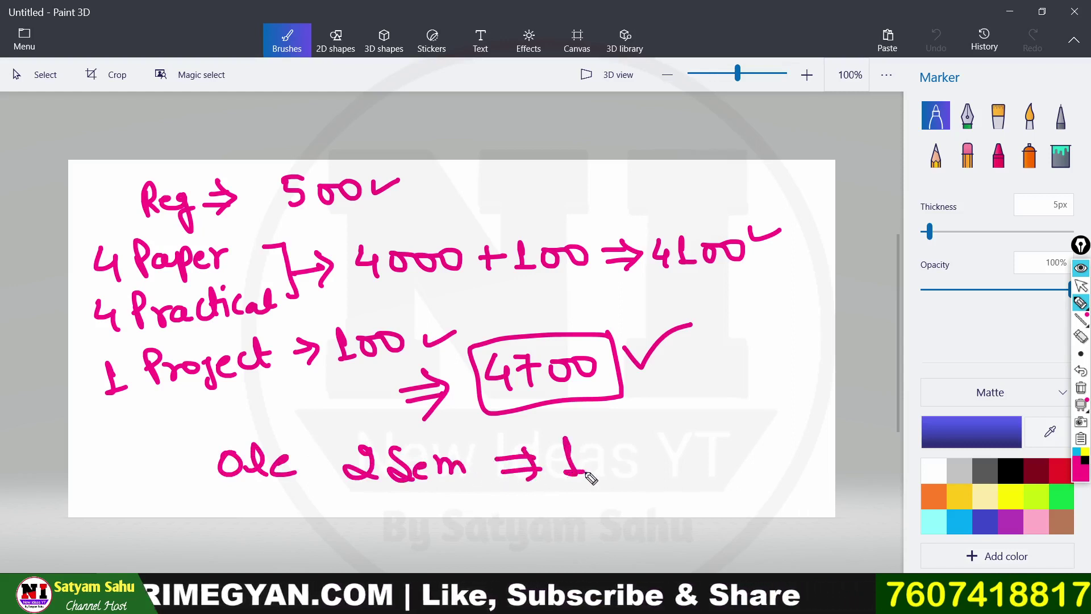
pyautogui.click(619, 444)
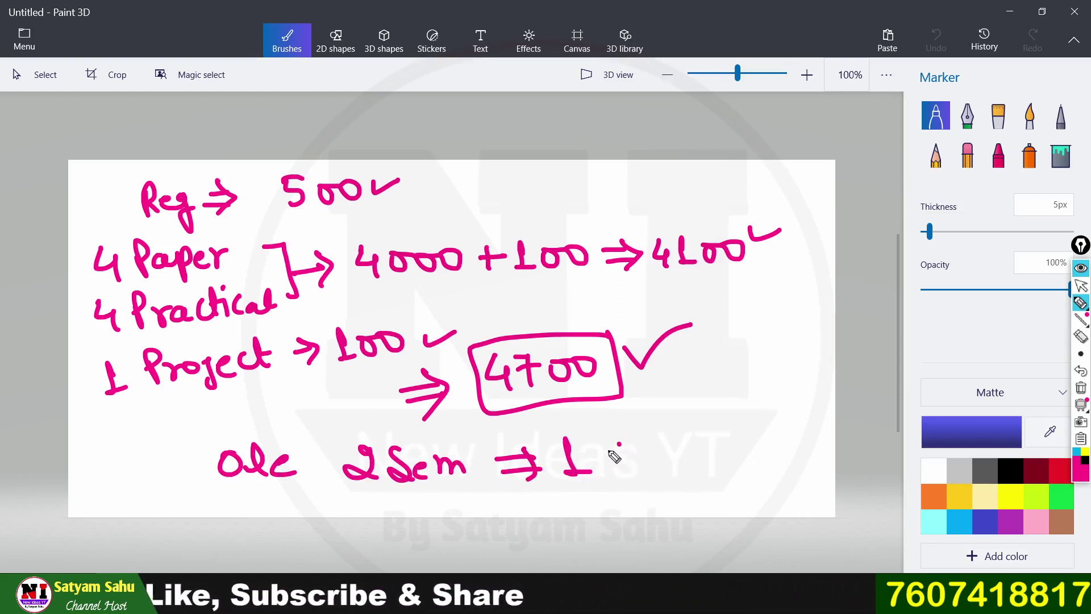
pyautogui.moveTo(607, 457)
pyautogui.mouseDown()
pyautogui.moveTo(614, 480)
pyautogui.moveTo(643, 467)
pyautogui.mouseUp()
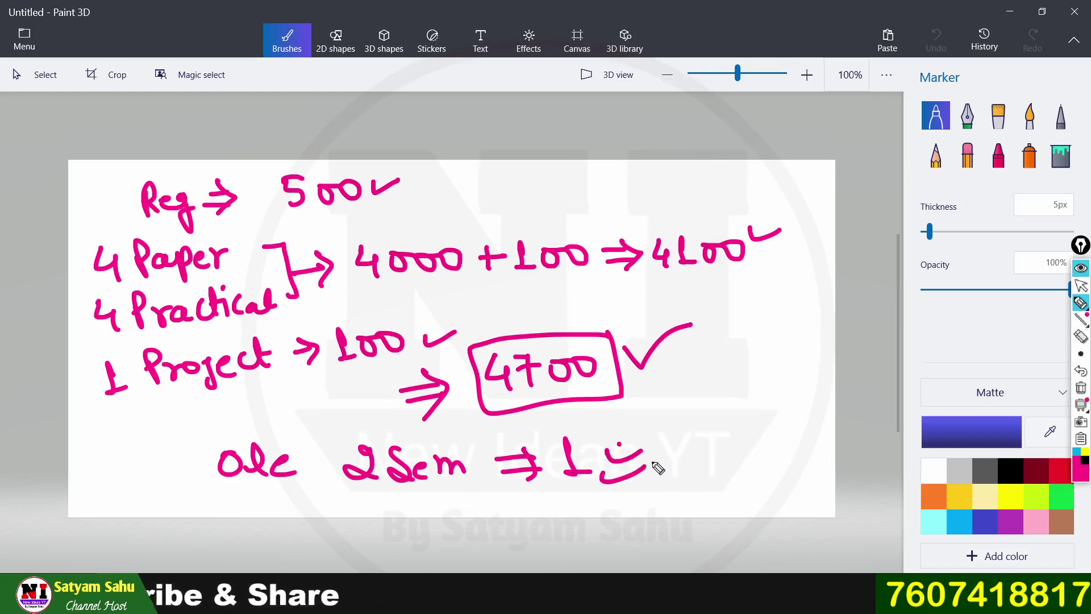
# Clear all annotations, write "M1, M2, M3, M4" across the upper part of the canvas and underline it.
pyautogui.click(1081, 388)
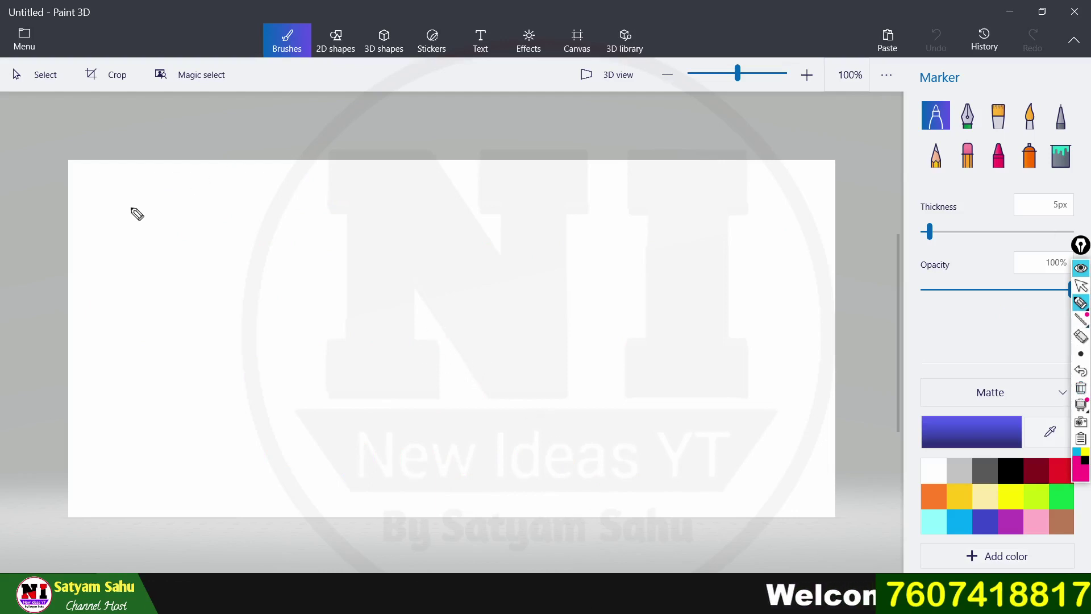
pyautogui.moveTo(307, 198)
pyautogui.mouseDown()
pyautogui.moveTo(442, 199)
pyautogui.moveTo(473, 210)
pyautogui.mouseUp()
pyautogui.moveTo(489, 200)
pyautogui.mouseDown()
pyautogui.moveTo(505, 193)
pyautogui.moveTo(568, 211)
pyautogui.moveTo(630, 182)
pyautogui.moveTo(640, 196)
pyautogui.mouseUp()
pyautogui.moveTo(636, 177); pyautogui.dragTo(637, 209)
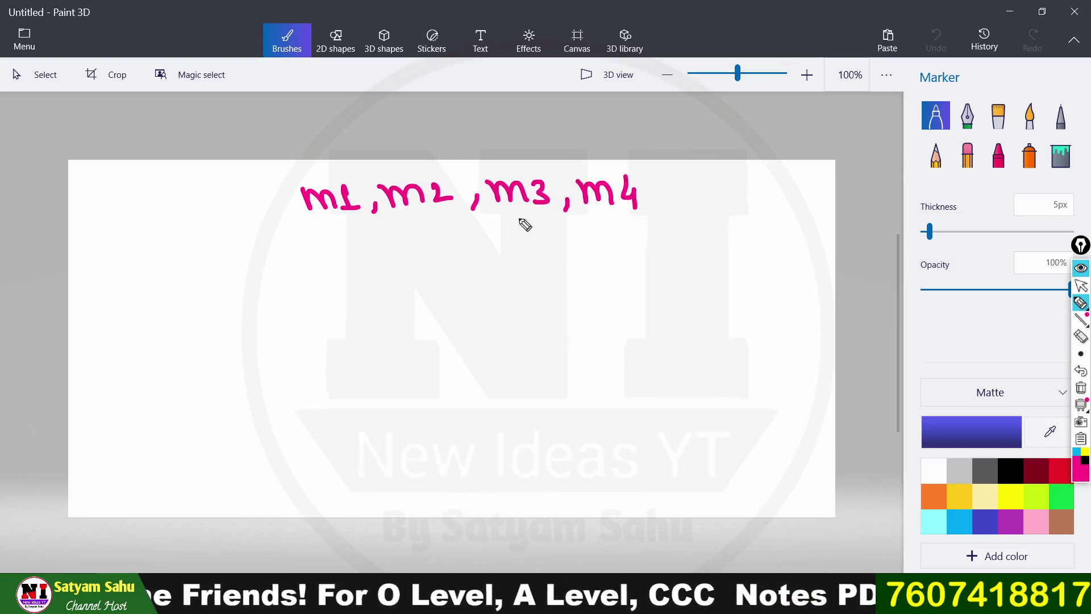
pyautogui.moveTo(301, 222); pyautogui.dragTo(669, 227)
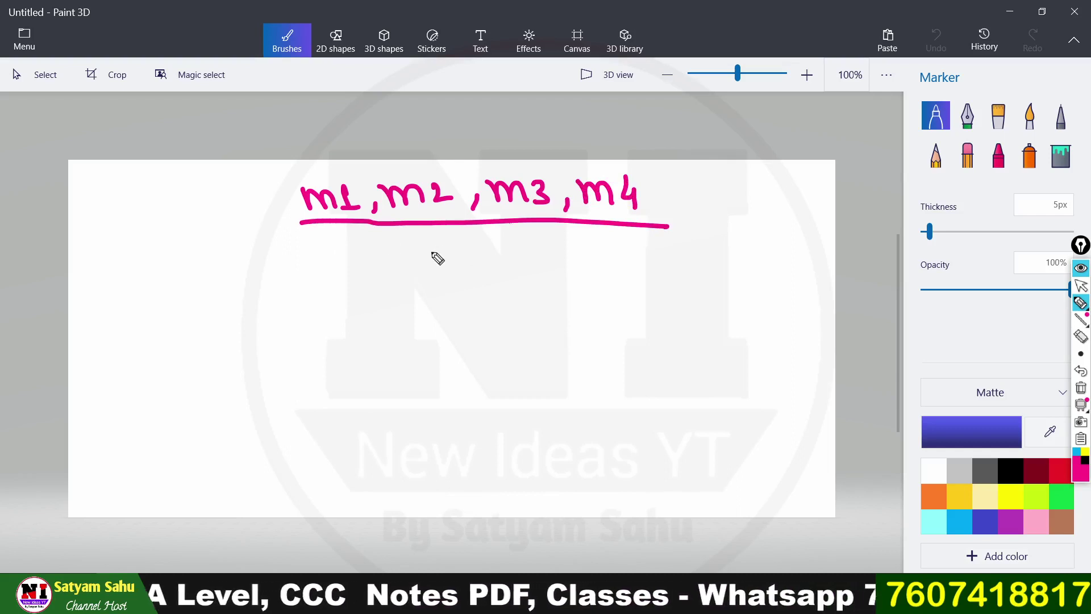
# Write "M1" below the underline and draw a left branch arrow to "100 MCQ", "100 marks" and "2 घण्टे ⇒ 100".
pyautogui.moveTo(441, 249)
pyautogui.mouseDown()
pyautogui.moveTo(497, 257)
pyautogui.moveTo(285, 290)
pyautogui.moveTo(258, 307)
pyautogui.moveTo(277, 307)
pyautogui.mouseUp()
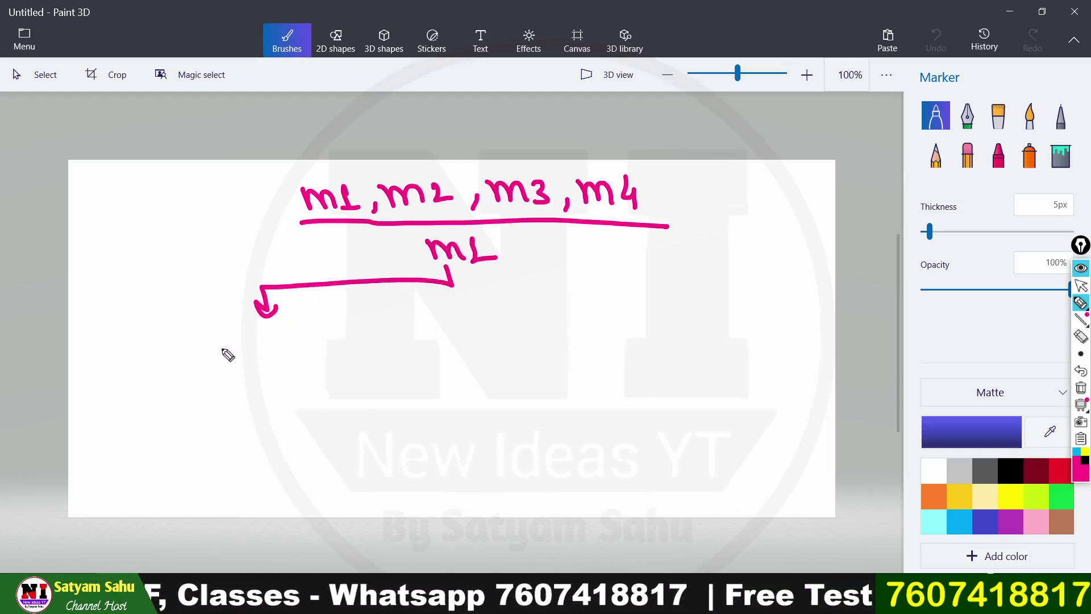
pyautogui.moveTo(217, 336); pyautogui.dragTo(216, 361)
pyautogui.moveTo(250, 345)
pyautogui.mouseDown()
pyautogui.moveTo(239, 348)
pyautogui.moveTo(339, 349)
pyautogui.mouseUp()
pyautogui.moveTo(219, 379)
pyautogui.mouseDown()
pyautogui.moveTo(219, 402)
pyautogui.moveTo(355, 370)
pyautogui.moveTo(373, 377)
pyautogui.moveTo(369, 389)
pyautogui.mouseUp()
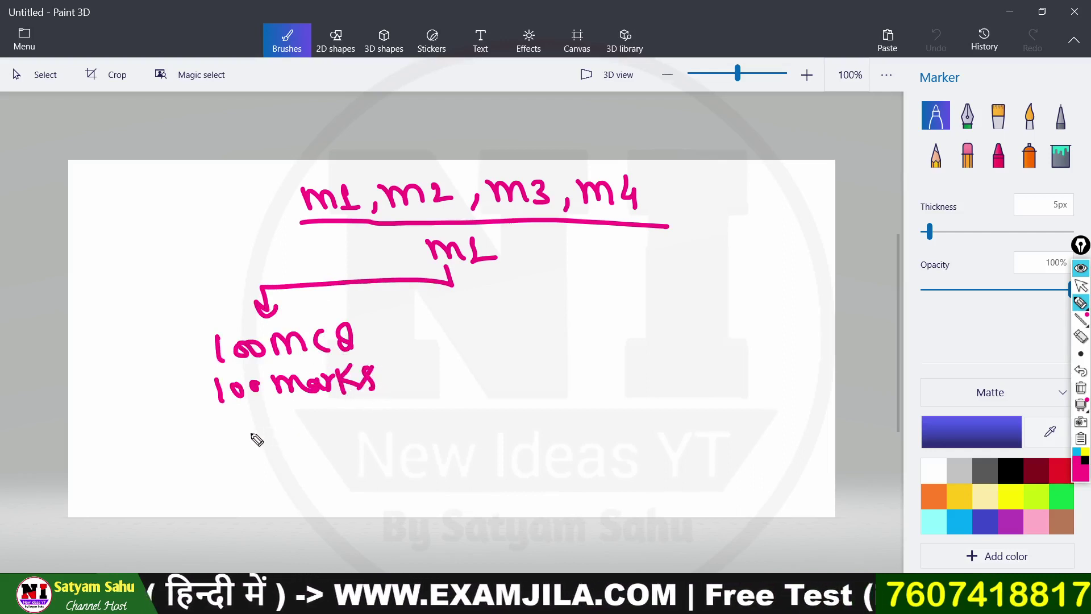
pyautogui.moveTo(230, 430); pyautogui.dragTo(313, 423)
pyautogui.moveTo(270, 421); pyautogui.dragTo(408, 427)
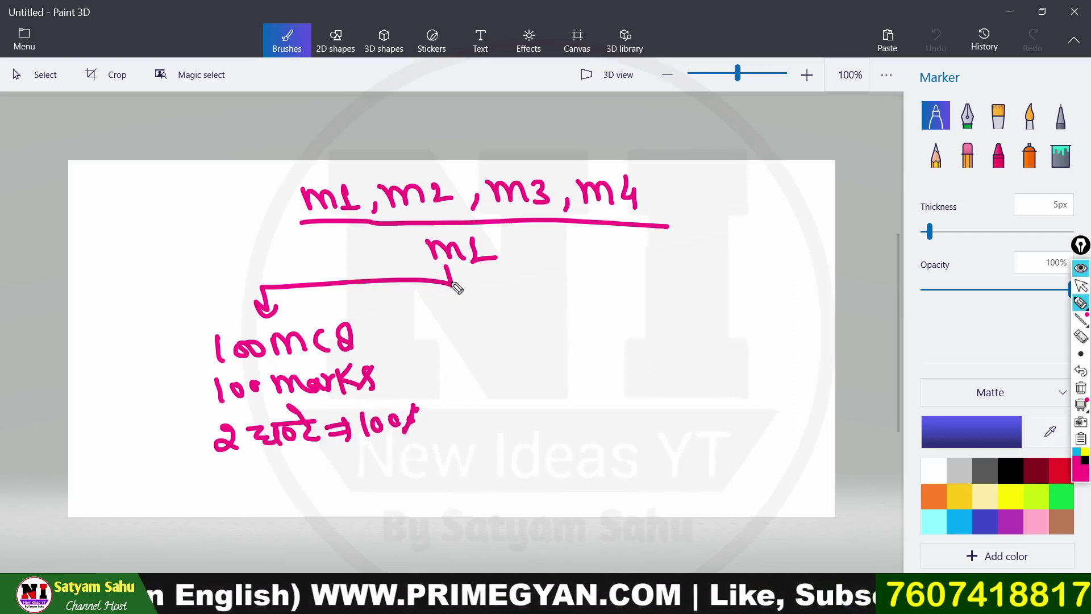
# Draw a right branch arrow from M1 to "Practi", "100 marks", "3 घण्टे" and "80 demo + 20 viva".
pyautogui.moveTo(453, 283)
pyautogui.mouseDown()
pyautogui.moveTo(619, 275)
pyautogui.moveTo(638, 293)
pyautogui.moveTo(614, 316)
pyautogui.moveTo(672, 322)
pyautogui.moveTo(702, 296)
pyautogui.mouseUp()
pyautogui.moveTo(619, 356)
pyautogui.mouseDown()
pyautogui.moveTo(619, 372)
pyautogui.moveTo(738, 355)
pyautogui.moveTo(762, 369)
pyautogui.mouseUp()
pyautogui.moveTo(638, 396)
pyautogui.mouseDown()
pyautogui.moveTo(707, 399)
pyautogui.moveTo(734, 384)
pyautogui.moveTo(736, 399)
pyautogui.mouseUp()
pyautogui.moveTo(617, 441)
pyautogui.mouseDown()
pyautogui.moveTo(614, 453)
pyautogui.moveTo(679, 460)
pyautogui.moveTo(783, 453)
pyautogui.moveTo(797, 439)
pyautogui.moveTo(817, 449)
pyautogui.moveTo(845, 442)
pyautogui.moveTo(853, 453)
pyautogui.mouseUp()
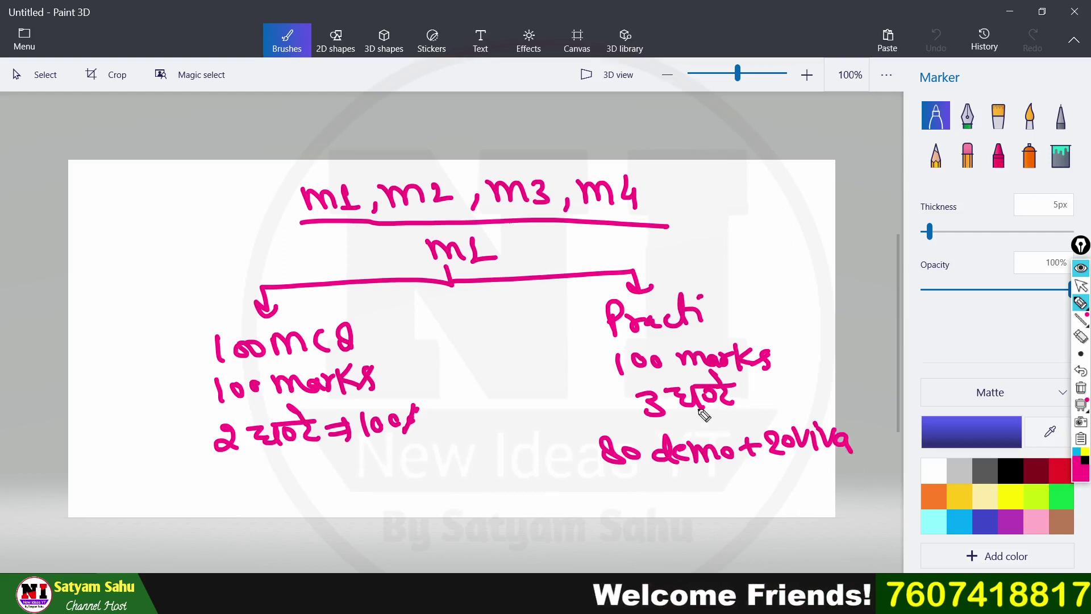
# Extend the M1 node above the branches with "| M2 | M3 | M4".
pyautogui.moveTo(505, 234)
pyautogui.mouseDown()
pyautogui.moveTo(505, 264)
pyautogui.moveTo(540, 239)
pyautogui.moveTo(633, 253)
pyautogui.mouseUp()
pyautogui.moveTo(640, 232)
pyautogui.mouseDown()
pyautogui.moveTo(670, 260)
pyautogui.moveTo(699, 239)
pyautogui.moveTo(709, 253)
pyautogui.mouseUp()
pyautogui.moveTo(718, 233)
pyautogui.mouseDown()
pyautogui.moveTo(740, 246)
pyautogui.moveTo(730, 262)
pyautogui.mouseUp()
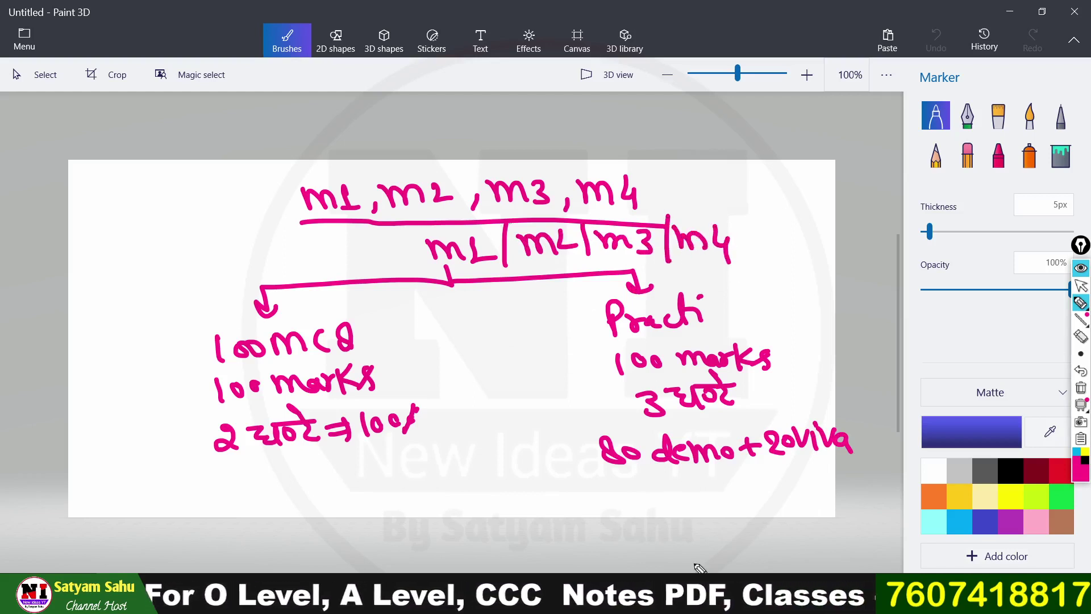
# Write an underlined "Project" at the canvas's upper-left corner with an arrow down to a double-underlined "2 Paper".
pyautogui.moveTo(42, 178)
pyautogui.mouseDown()
pyautogui.moveTo(54, 214)
pyautogui.moveTo(52, 196)
pyautogui.moveTo(94, 193)
pyautogui.moveTo(103, 178)
pyautogui.moveTo(141, 166)
pyautogui.mouseUp()
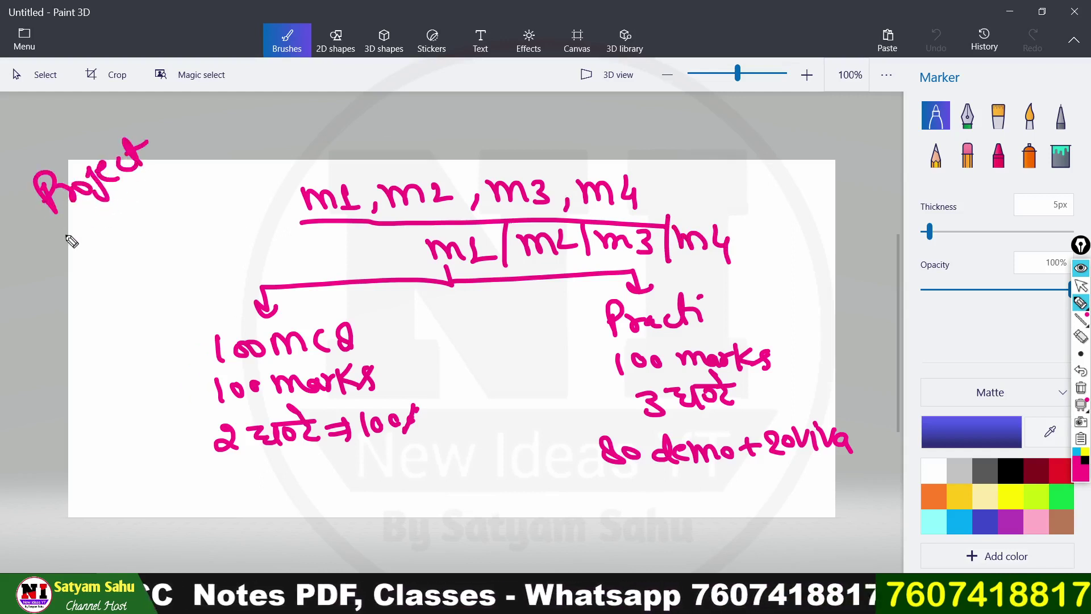
pyautogui.moveTo(59, 239); pyautogui.dragTo(153, 162)
pyautogui.moveTo(91, 215); pyautogui.dragTo(120, 227)
pyautogui.moveTo(45, 301)
pyautogui.mouseDown()
pyautogui.moveTo(43, 325)
pyautogui.moveTo(69, 323)
pyautogui.mouseUp()
pyautogui.moveTo(67, 277)
pyautogui.mouseDown()
pyautogui.moveTo(122, 268)
pyautogui.moveTo(147, 232)
pyautogui.mouseUp()
pyautogui.moveTo(101, 353); pyautogui.dragTo(169, 261)
pyautogui.moveTo(116, 344); pyautogui.dragTo(173, 258)
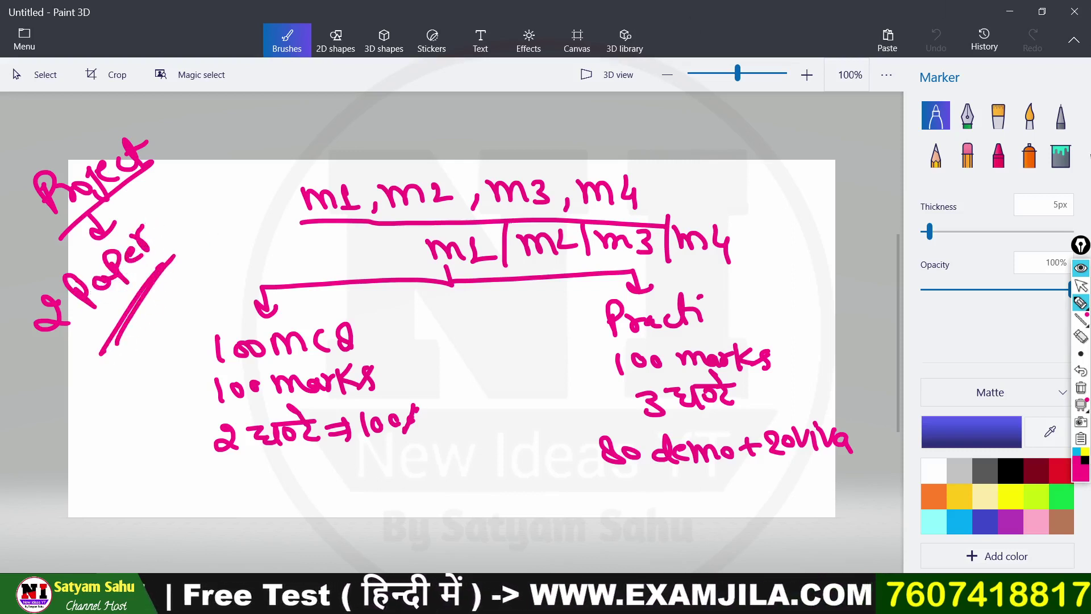
# Return to the normal pointer, clear all annotations and switch to the New Ideas YT channel's videos page in Chrome.
pyautogui.click(1081, 286)
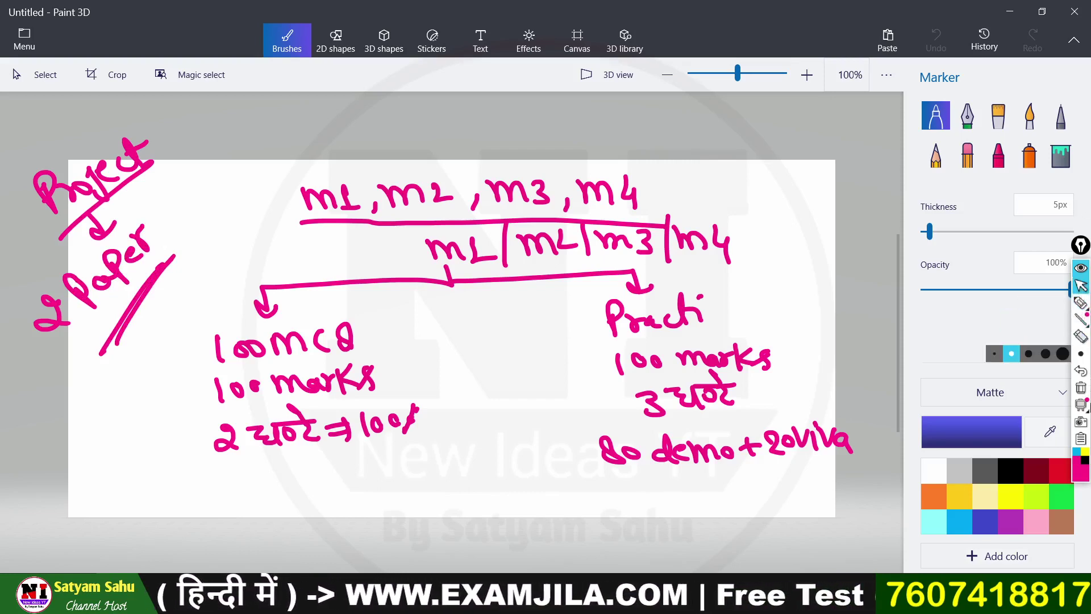
pyautogui.click(1081, 387)
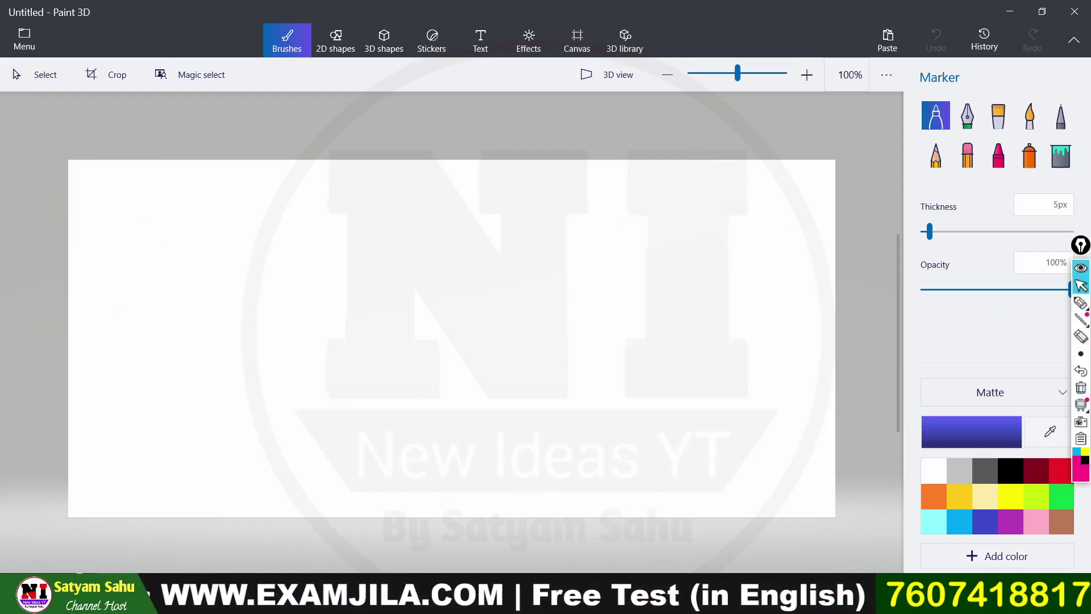
pyautogui.hotkey('alt', 'Tab')
pyautogui.click(422, 10)
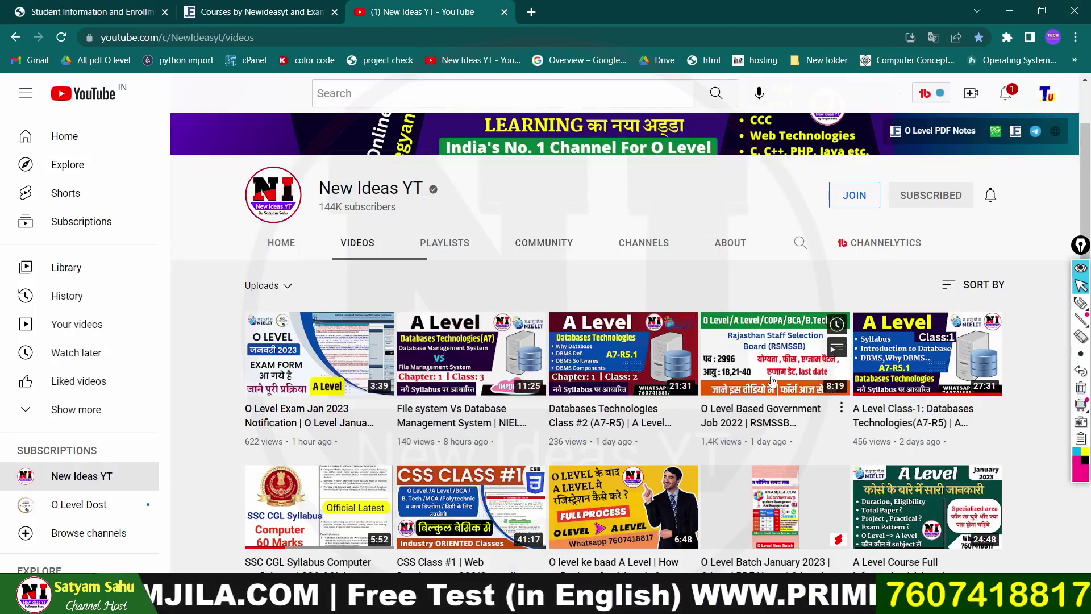
# Look through the O Level videos uploaded on the New Ideas YT channel.
pyautogui.scroll(-4, 933, 456)
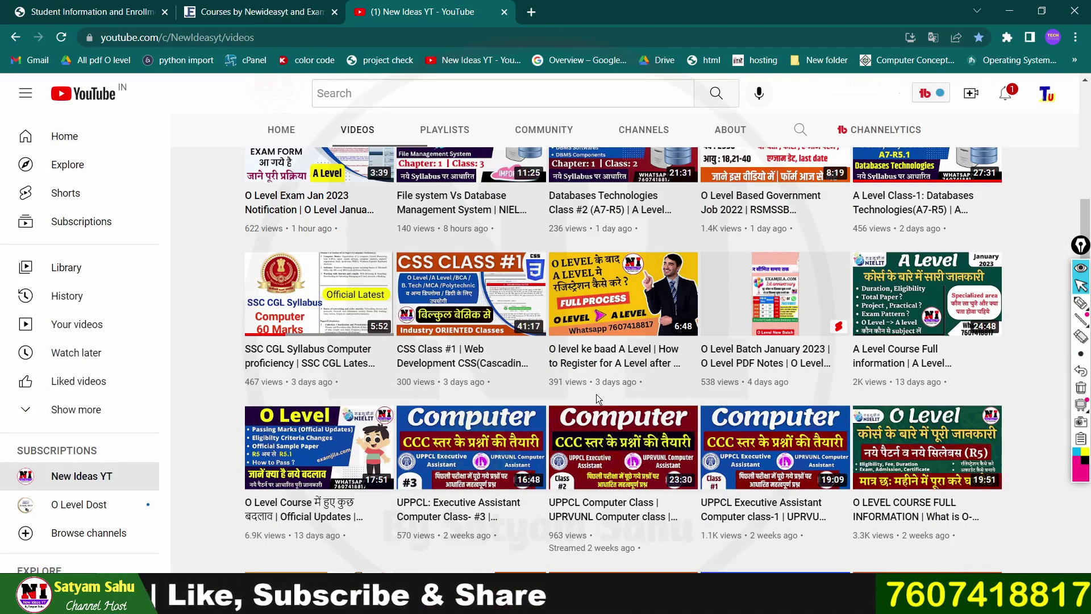
pyautogui.scroll(-9, 751, 397)
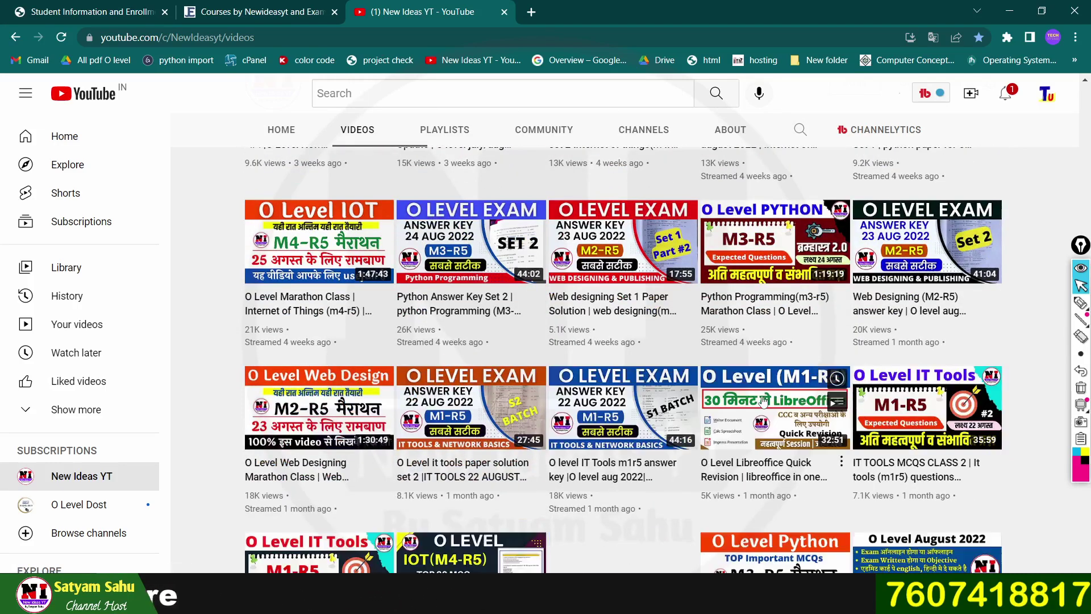
pyautogui.scroll(-3, 794, 391)
pyautogui.scroll(-11, 795, 390)
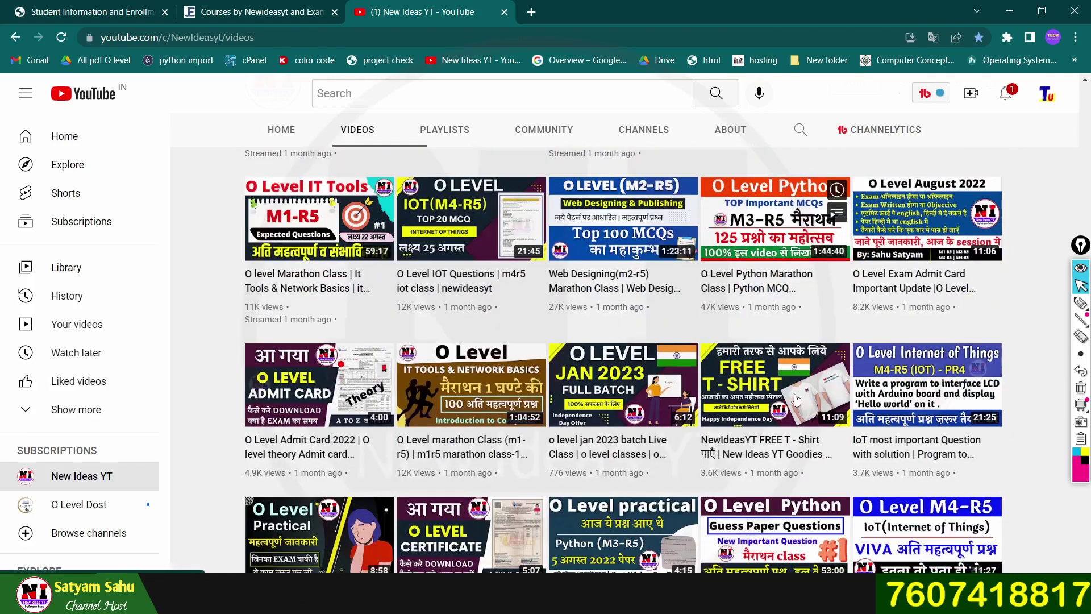
pyautogui.scroll(11, 613, 402)
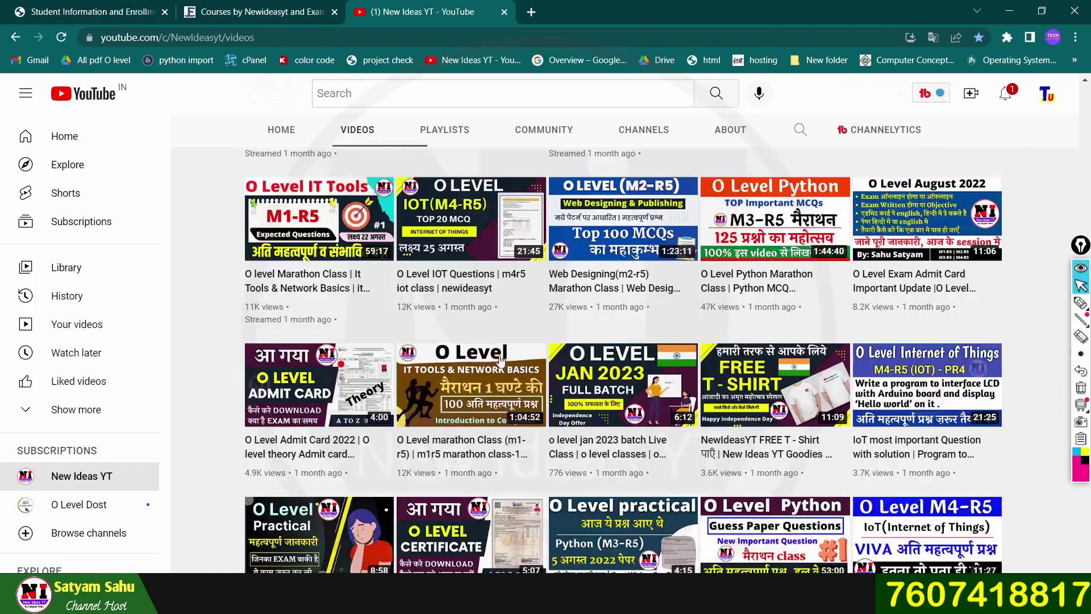
# Look through the O Level and combo batch courses on the ExamJila courses page.
pyautogui.click(259, 15)
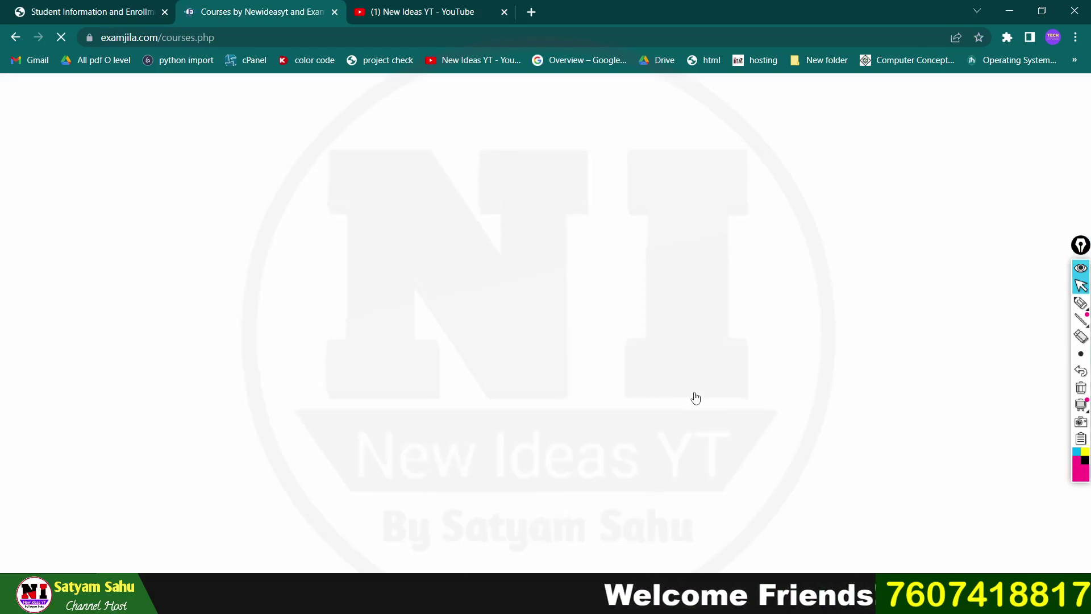
pyautogui.scroll(-4, 408, 431)
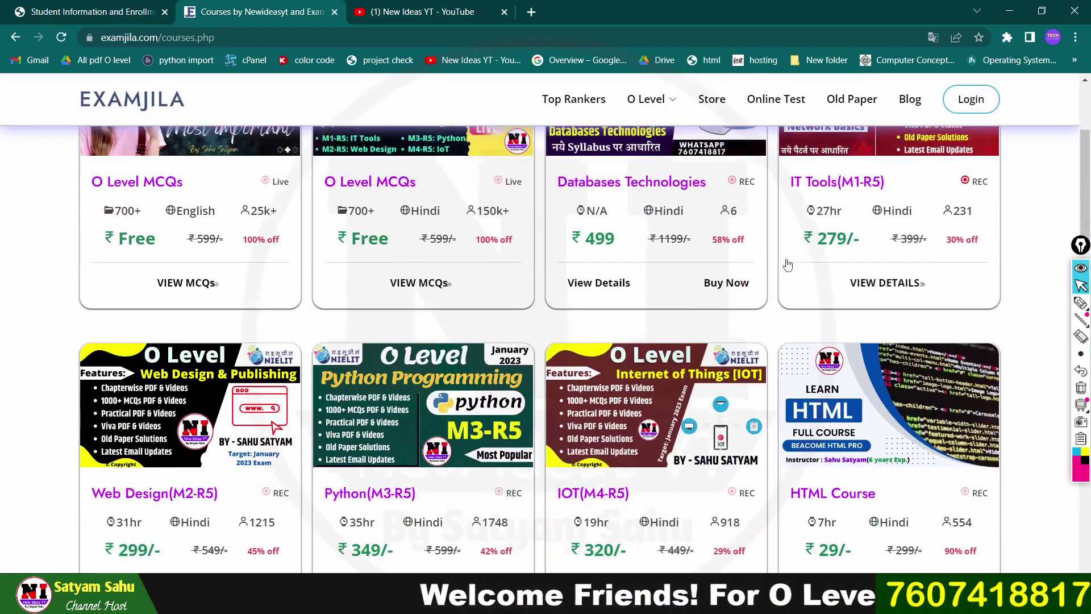
pyautogui.scroll(-1, 408, 431)
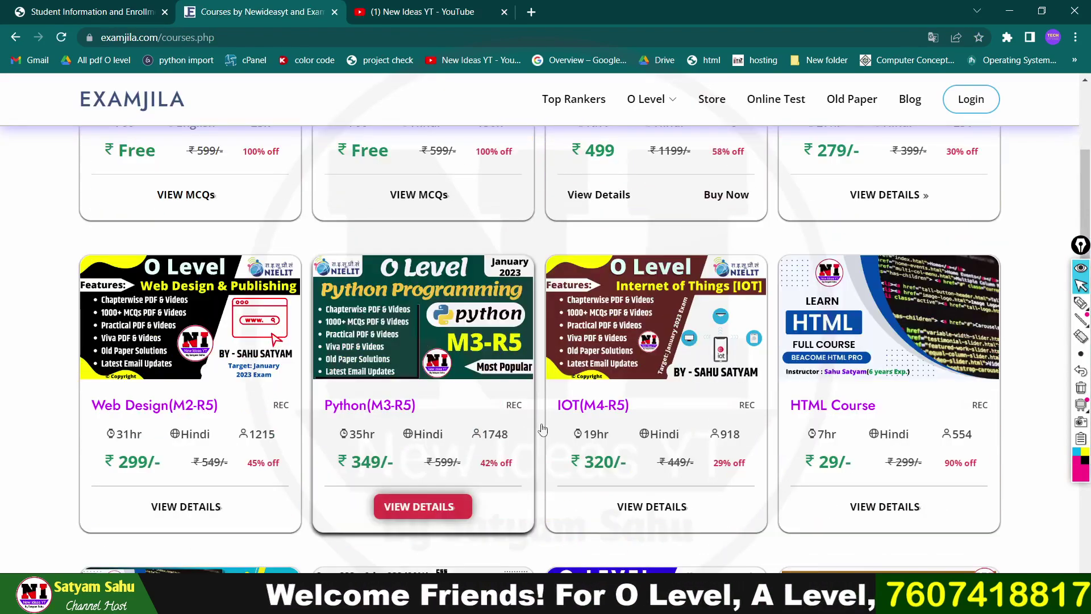
pyautogui.scroll(4, 654, 444)
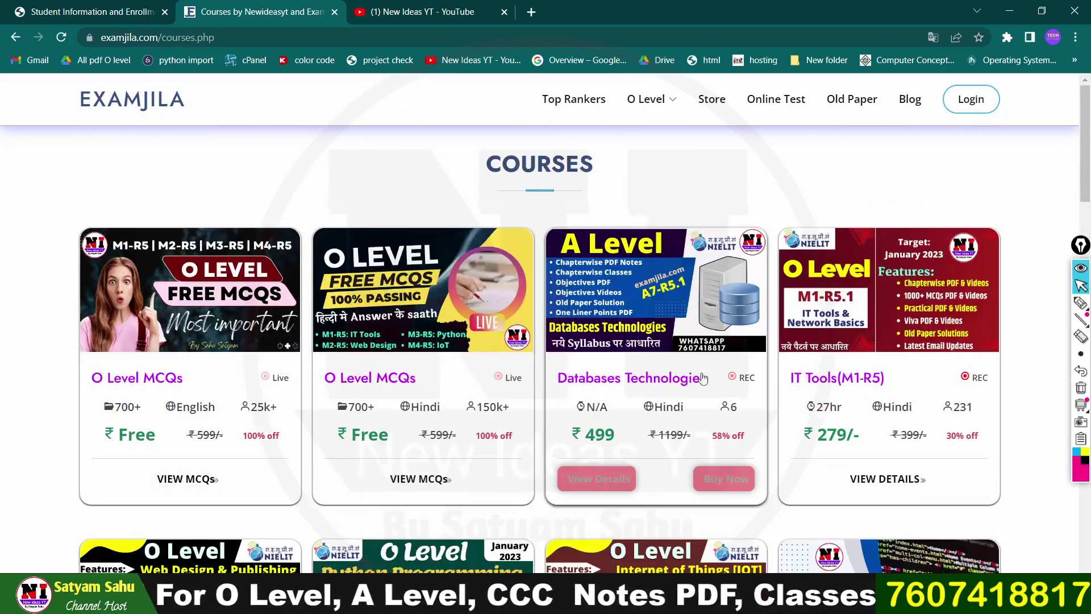
pyautogui.scroll(-3, 682, 432)
pyautogui.scroll(-7, 654, 397)
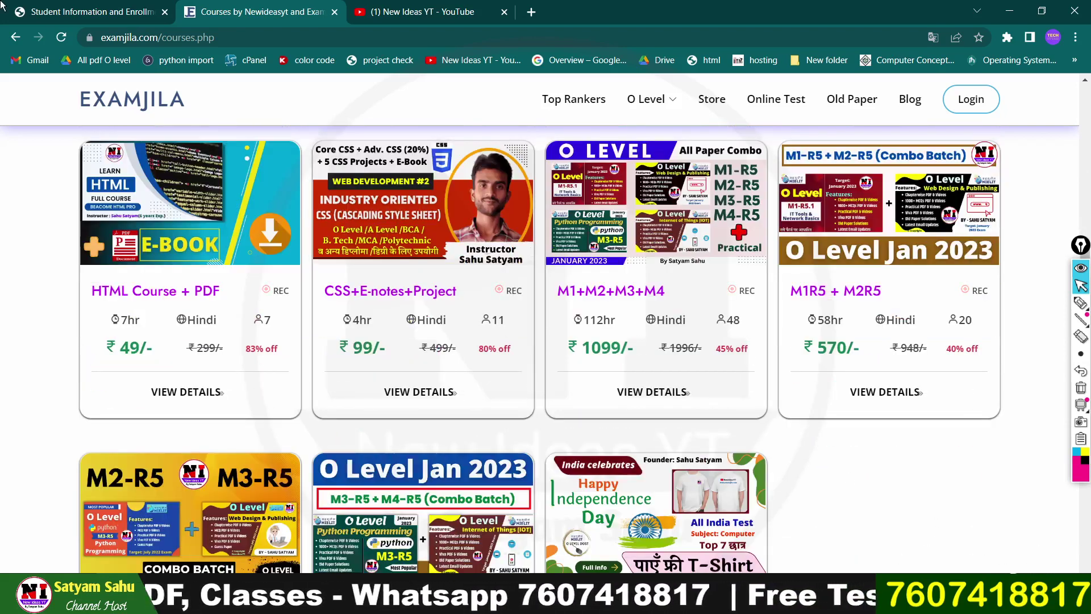
# Return to the O Level registration form and tick the applicant's full name field with the annotation pen.
pyautogui.click(85, 11)
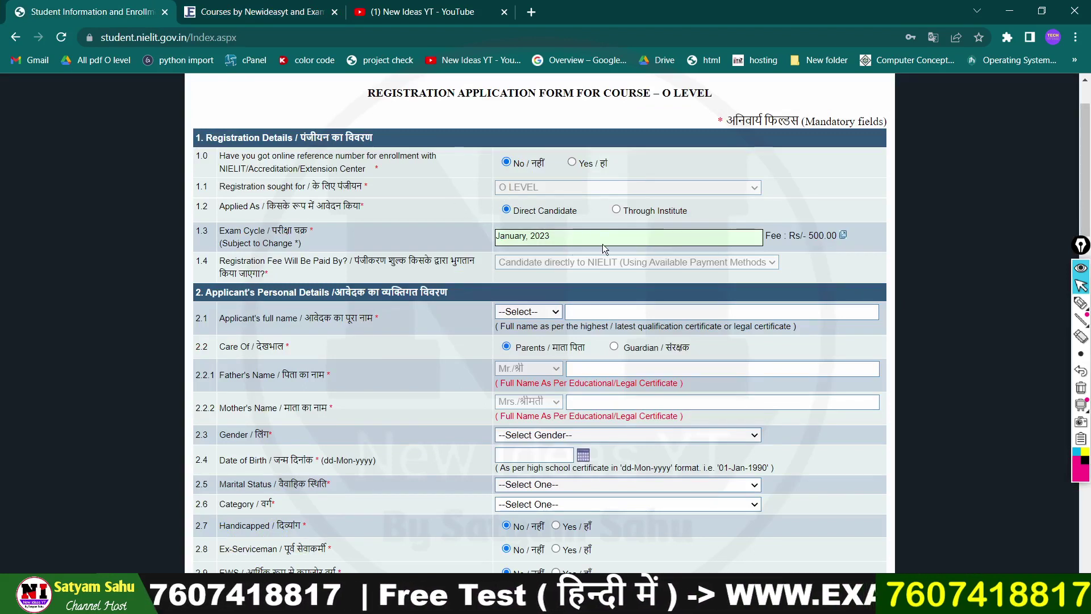
pyautogui.click(1081, 303)
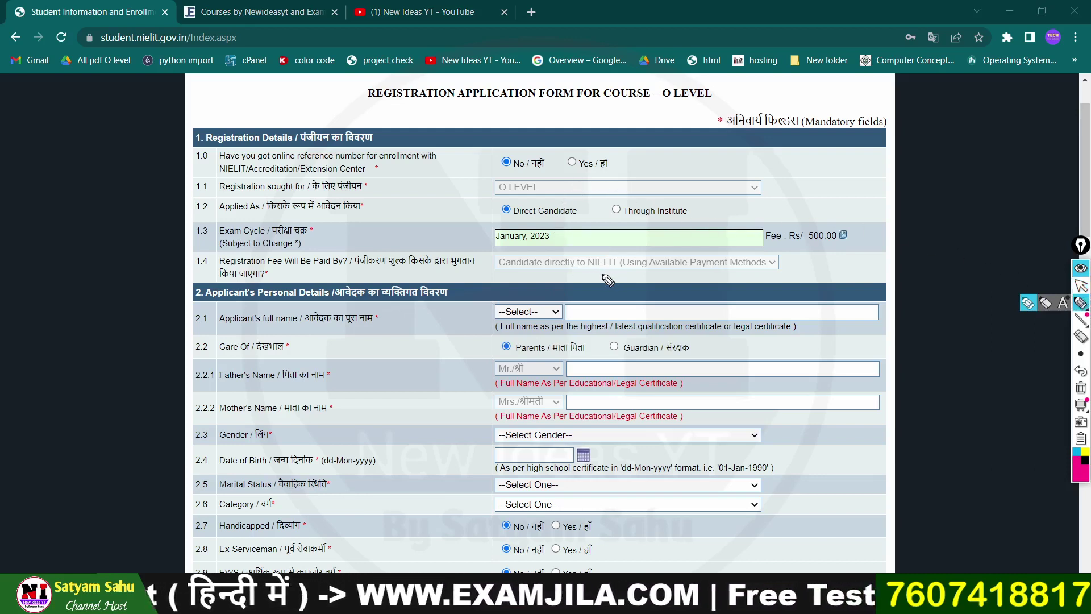
pyautogui.moveTo(739, 309); pyautogui.dragTo(772, 307)
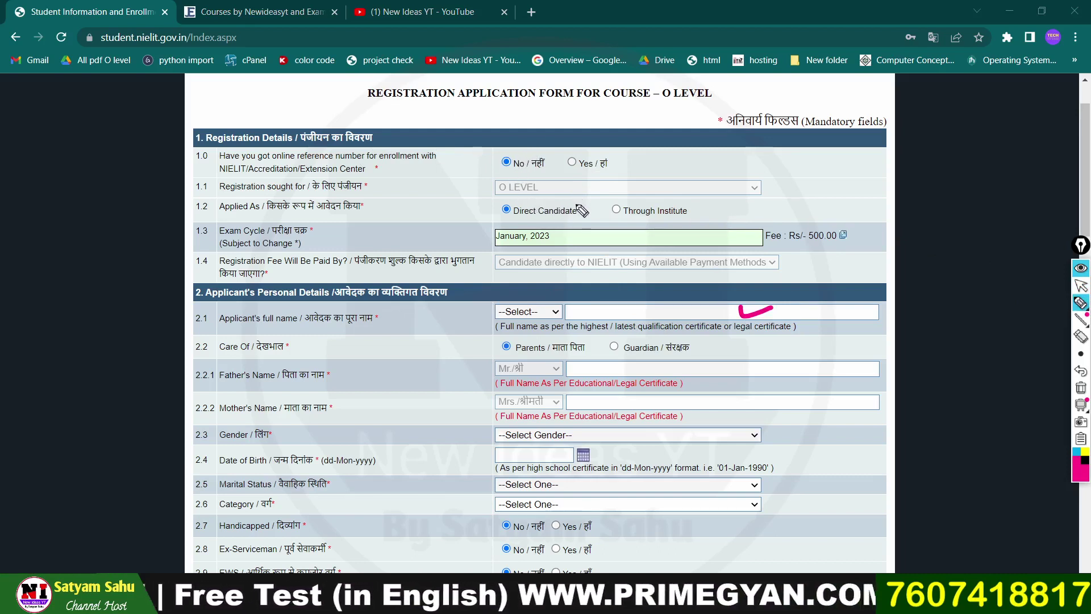
# Draw boxes around the "Direct Candidate" and "Through Institute" options and an arrow pointing to Through Institute.
pyautogui.moveTo(583, 201)
pyautogui.mouseDown()
pyautogui.moveTo(483, 196)
pyautogui.moveTo(497, 223)
pyautogui.moveTo(568, 223)
pyautogui.moveTo(580, 202)
pyautogui.mouseUp()
pyautogui.moveTo(691, 199)
pyautogui.mouseDown()
pyautogui.moveTo(619, 196)
pyautogui.moveTo(631, 228)
pyautogui.moveTo(714, 225)
pyautogui.moveTo(679, 195)
pyautogui.mouseUp()
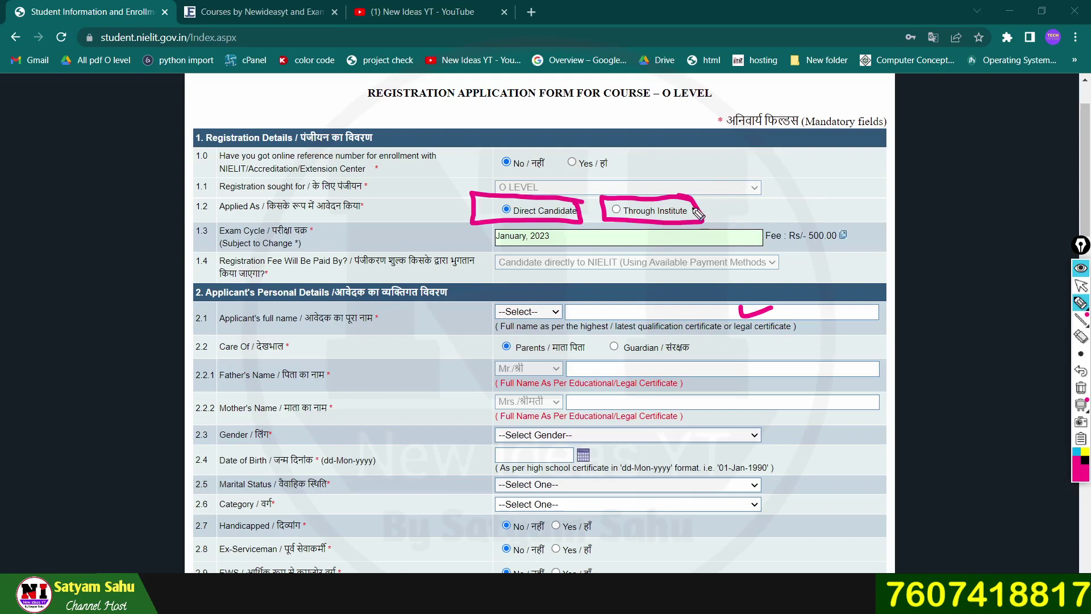
pyautogui.moveTo(696, 203)
pyautogui.mouseDown()
pyautogui.moveTo(733, 177)
pyautogui.moveTo(695, 202)
pyautogui.moveTo(716, 199)
pyautogui.mouseUp()
pyautogui.moveTo(742, 152)
pyautogui.mouseDown()
pyautogui.moveTo(754, 177)
pyautogui.moveTo(779, 163)
pyautogui.mouseUp()
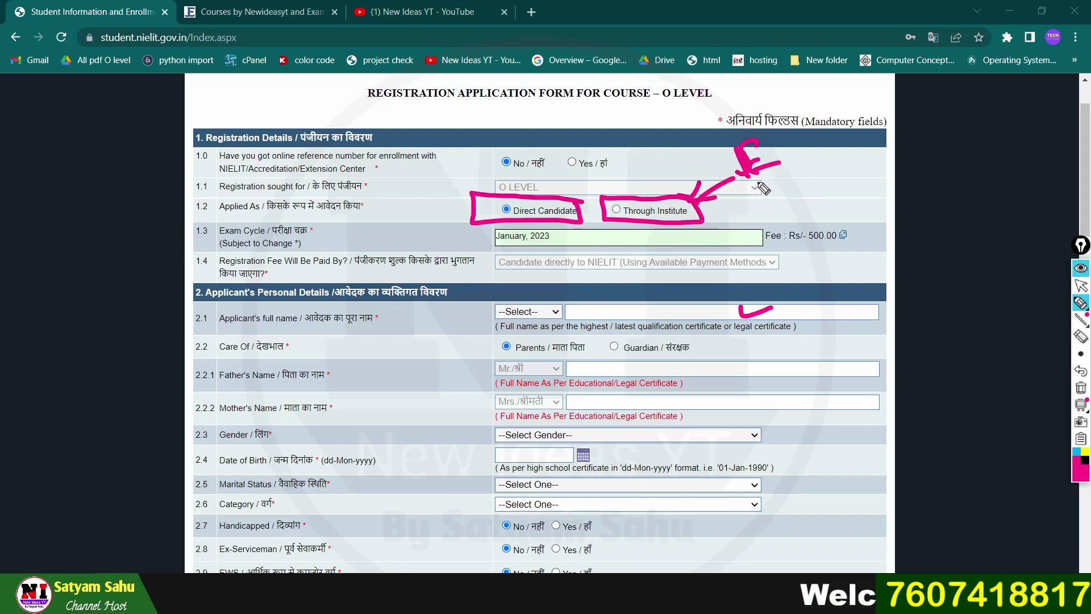
# Mark Direct Candidate with a circled "4700", its arrow and a second arrow from the left, and tick Through Institute.
pyautogui.moveTo(595, 151); pyautogui.dragTo(558, 197)
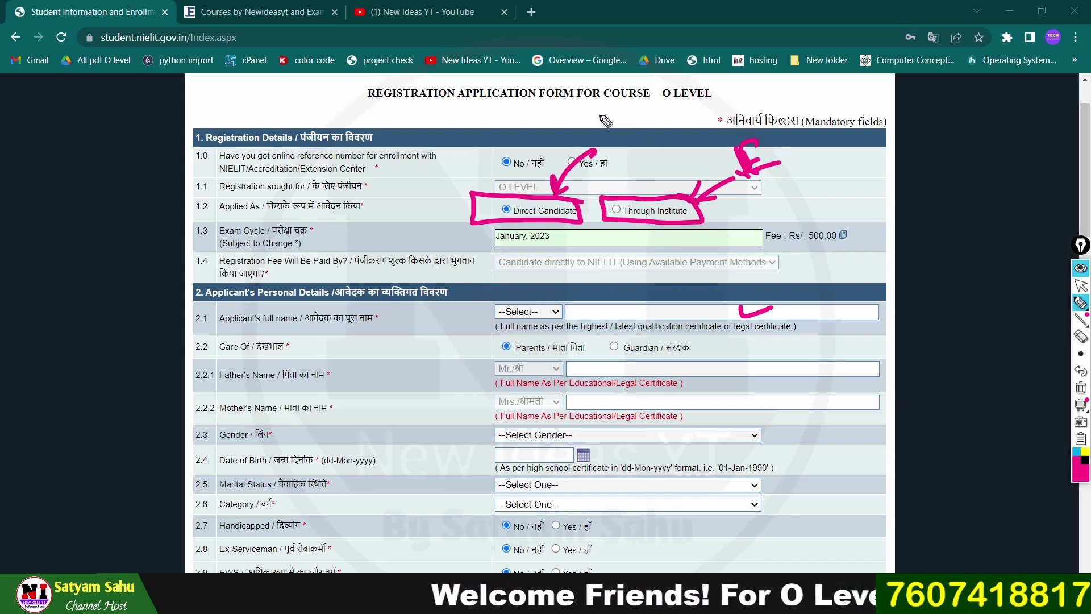
pyautogui.moveTo(621, 108)
pyautogui.mouseDown()
pyautogui.moveTo(641, 129)
pyautogui.moveTo(690, 106)
pyautogui.moveTo(607, 145)
pyautogui.moveTo(645, 91)
pyautogui.mouseUp()
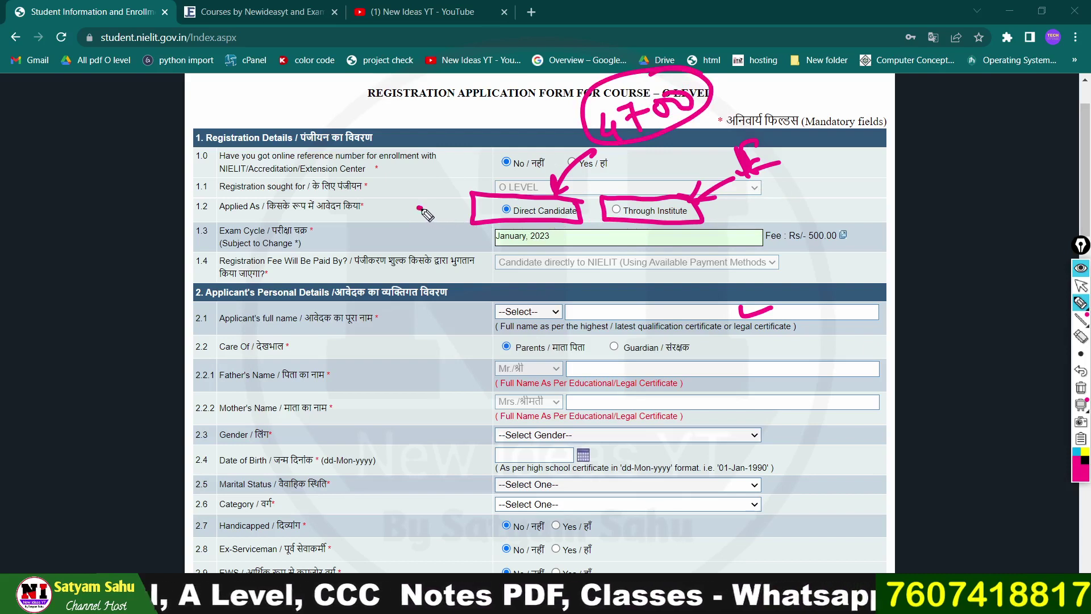
pyautogui.moveTo(420, 208)
pyautogui.mouseDown()
pyautogui.moveTo(451, 206)
pyautogui.moveTo(439, 220)
pyautogui.mouseUp()
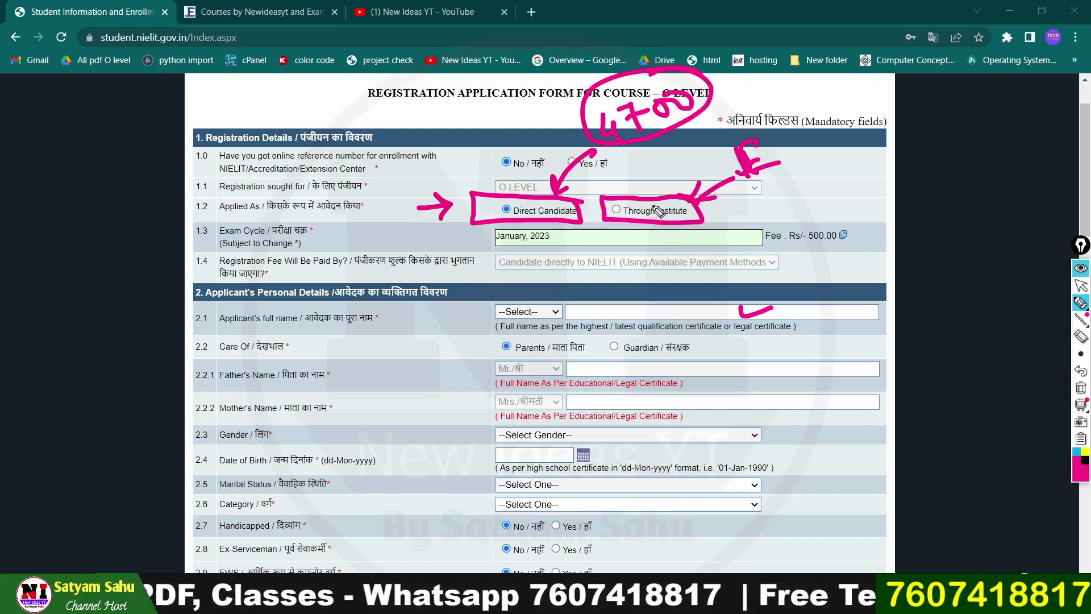
pyautogui.moveTo(719, 205); pyautogui.dragTo(759, 201)
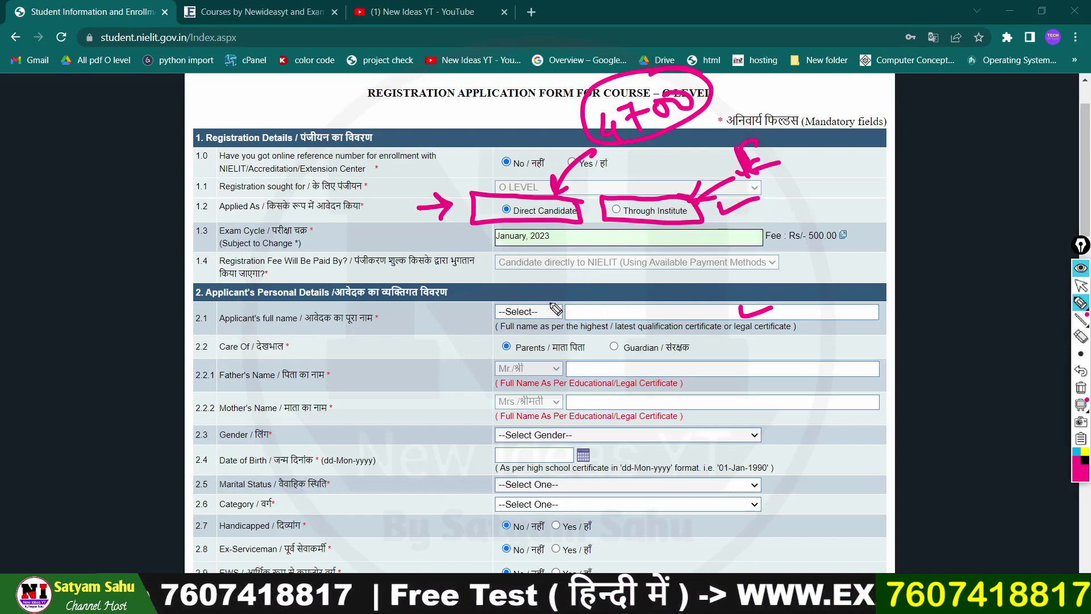
# Circle the applicant's salutation field, underline the full name field and its certificate note, and tick the father's and mother's name fields with the pen.
pyautogui.moveTo(557, 302)
pyautogui.mouseDown()
pyautogui.moveTo(512, 300)
pyautogui.moveTo(537, 319)
pyautogui.moveTo(564, 304)
pyautogui.moveTo(551, 315)
pyautogui.mouseUp()
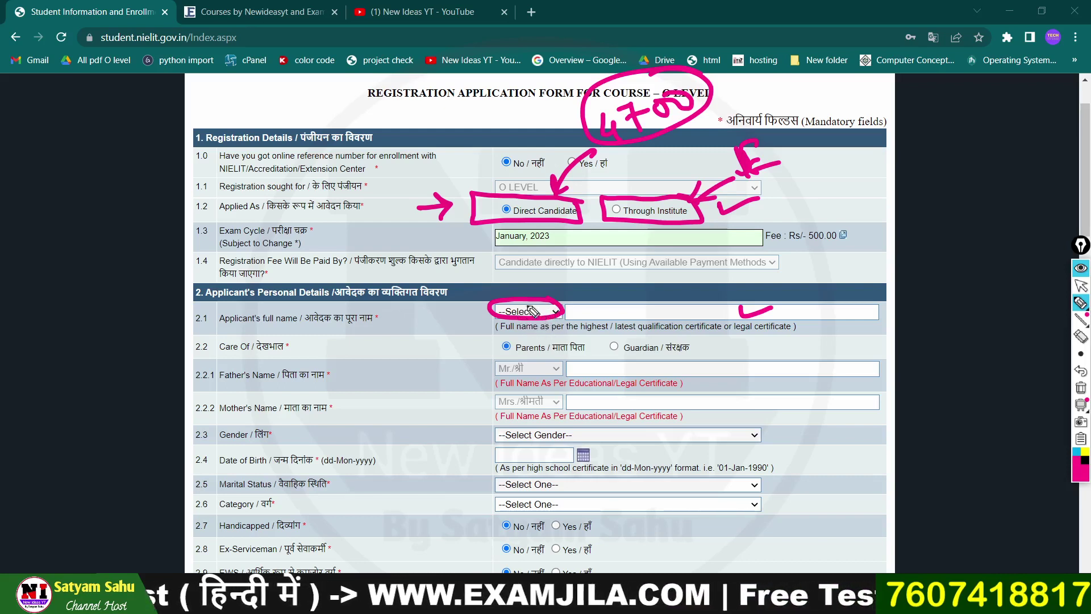
pyautogui.moveTo(584, 311); pyautogui.dragTo(631, 312)
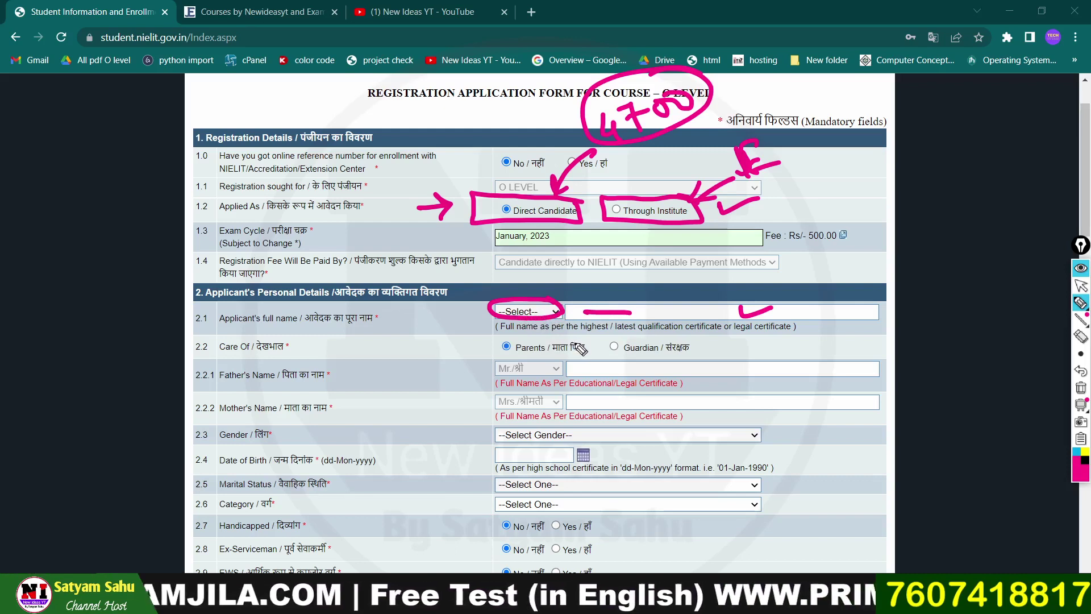
pyautogui.moveTo(541, 335); pyautogui.dragTo(588, 337)
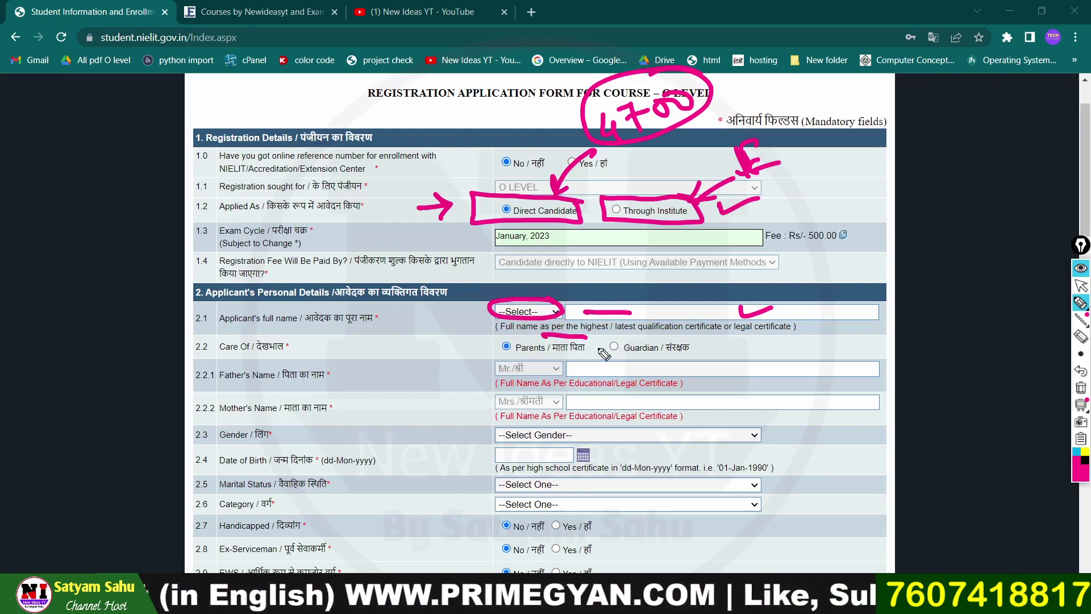
pyautogui.moveTo(604, 366); pyautogui.dragTo(648, 358)
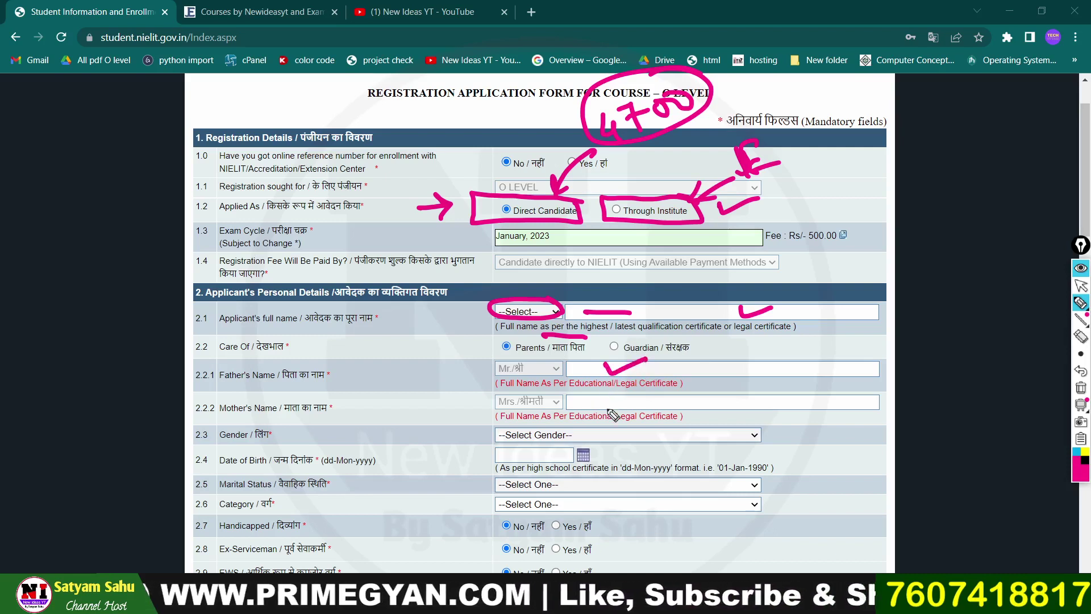
pyautogui.moveTo(611, 406); pyautogui.dragTo(661, 382)
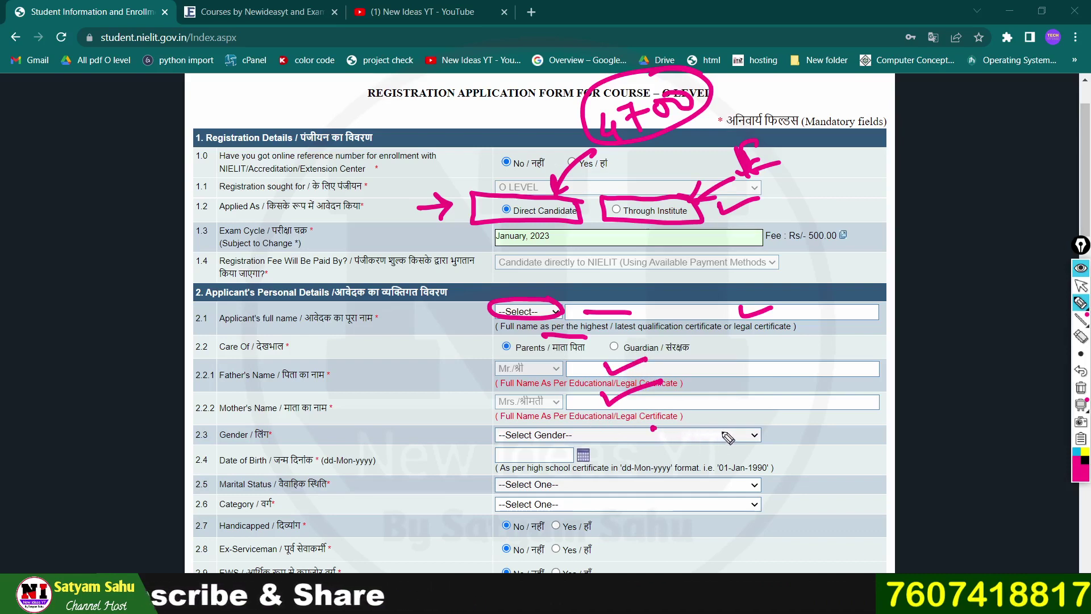
# Tick the Gender field, underline the date of birth field, and box the "dd-Mon-yyyy" format with an arrow pointing to that field.
pyautogui.moveTo(714, 438); pyautogui.dragTo(740, 426)
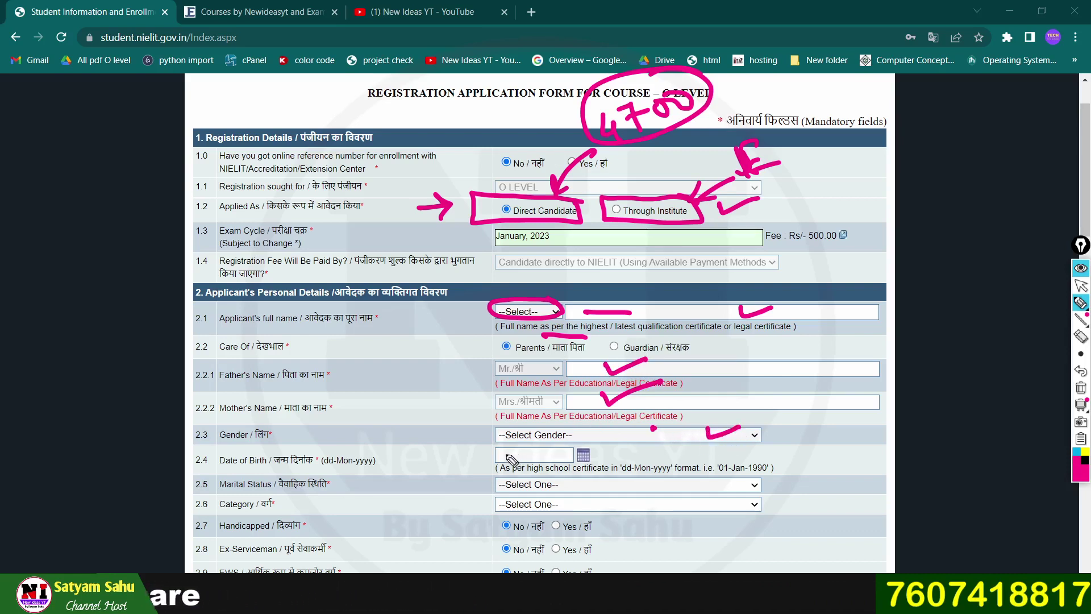
pyautogui.moveTo(503, 454); pyautogui.dragTo(555, 452)
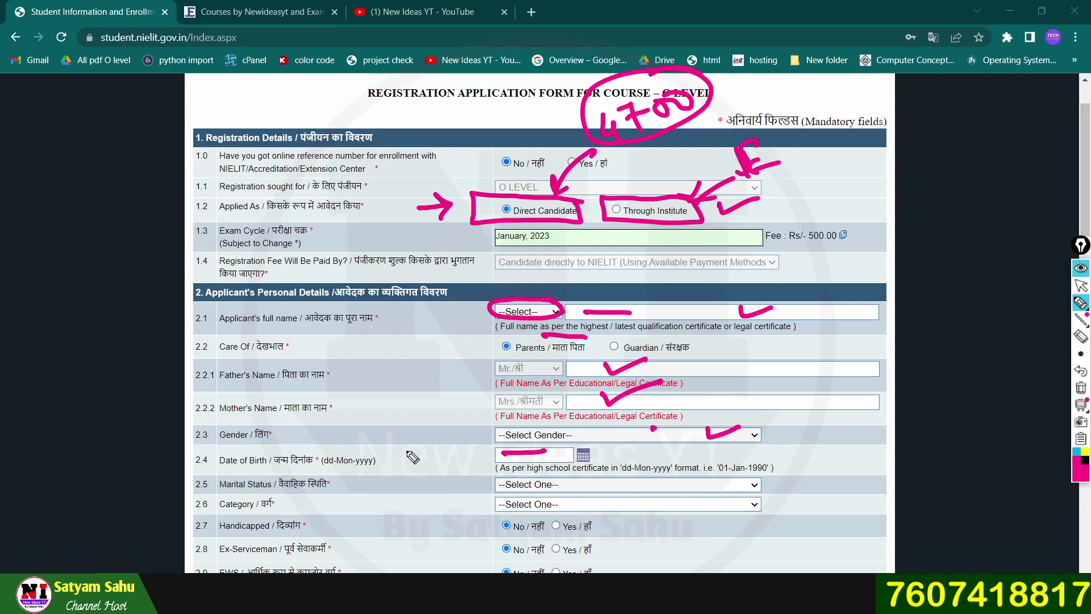
pyautogui.moveTo(407, 450)
pyautogui.mouseDown()
pyautogui.moveTo(319, 456)
pyautogui.moveTo(328, 470)
pyautogui.moveTo(435, 455)
pyautogui.mouseUp()
pyautogui.moveTo(409, 442)
pyautogui.mouseDown()
pyautogui.moveTo(435, 455)
pyautogui.moveTo(418, 469)
pyautogui.mouseUp()
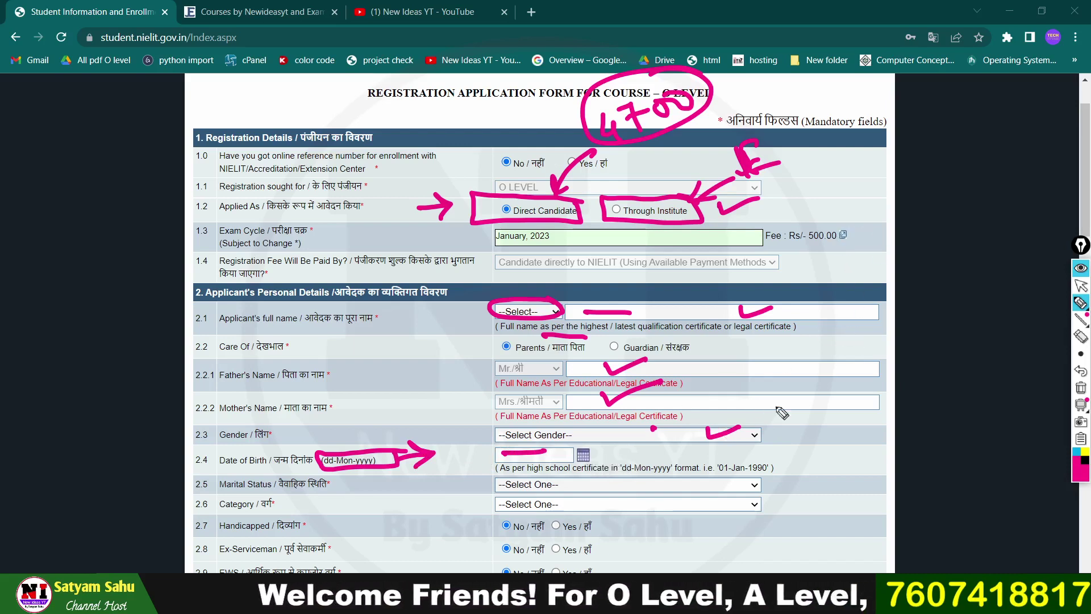
# Clear all pen annotations, return to normal pointing, and view the Marital Status and Category choices without selecting any.
pyautogui.click(1082, 389)
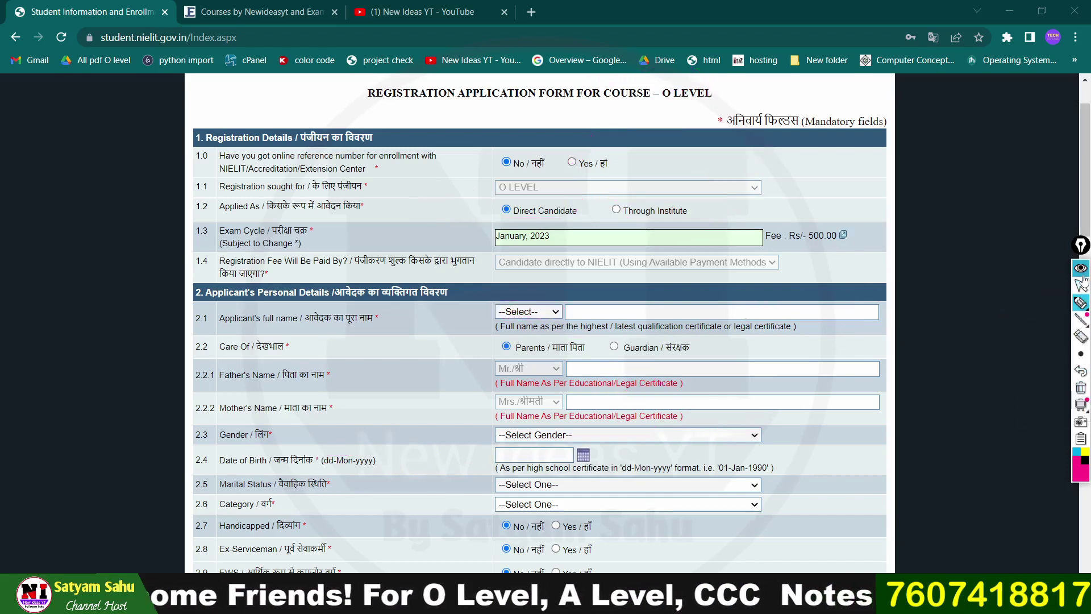
pyautogui.click(1081, 285)
pyautogui.scroll(-3, 625, 456)
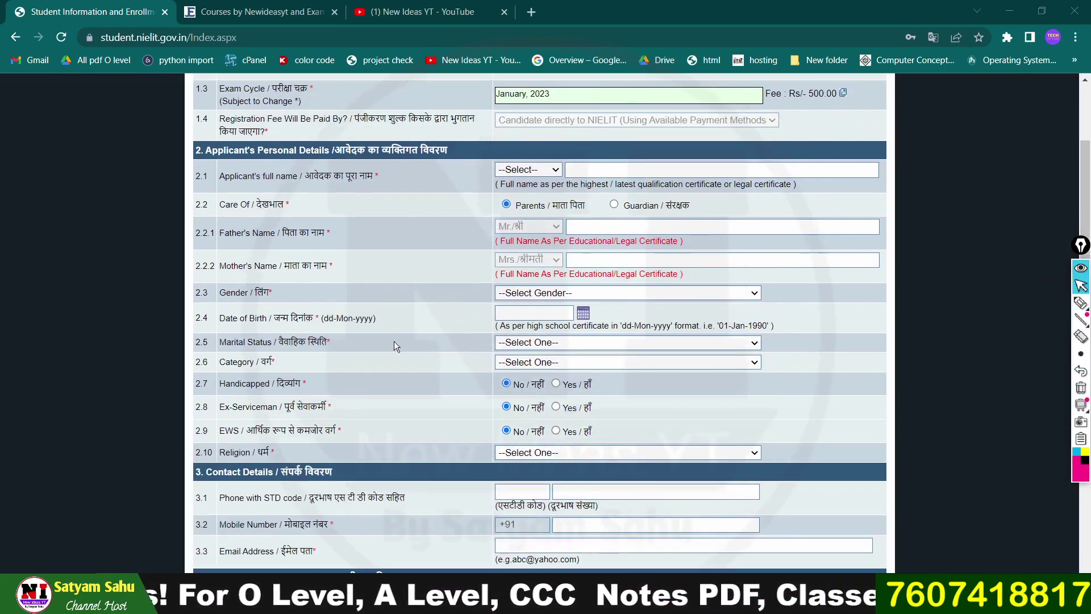
pyautogui.click(514, 343)
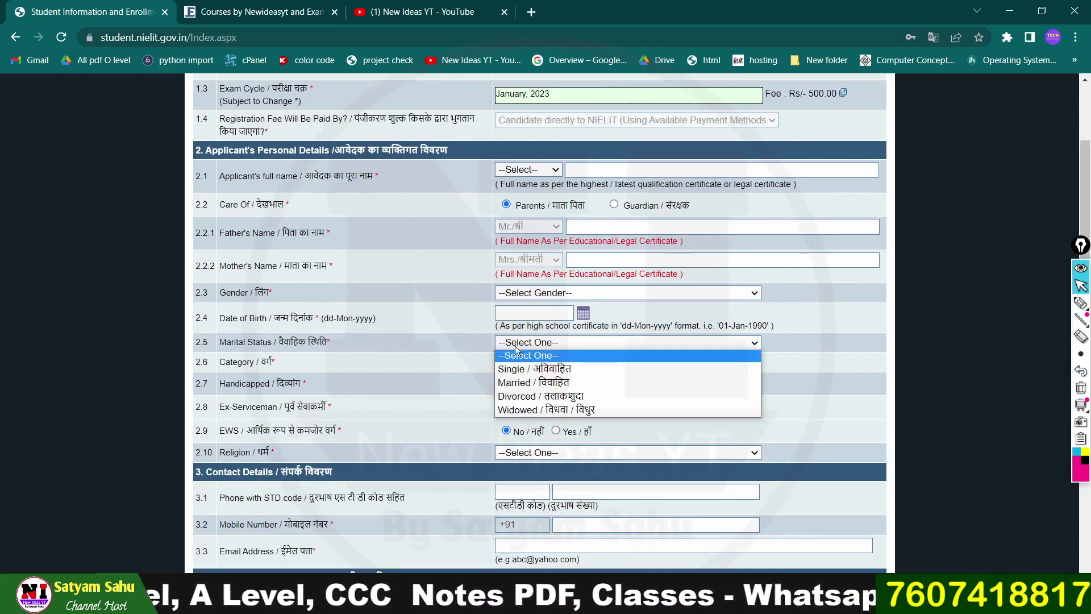
pyautogui.click(456, 340)
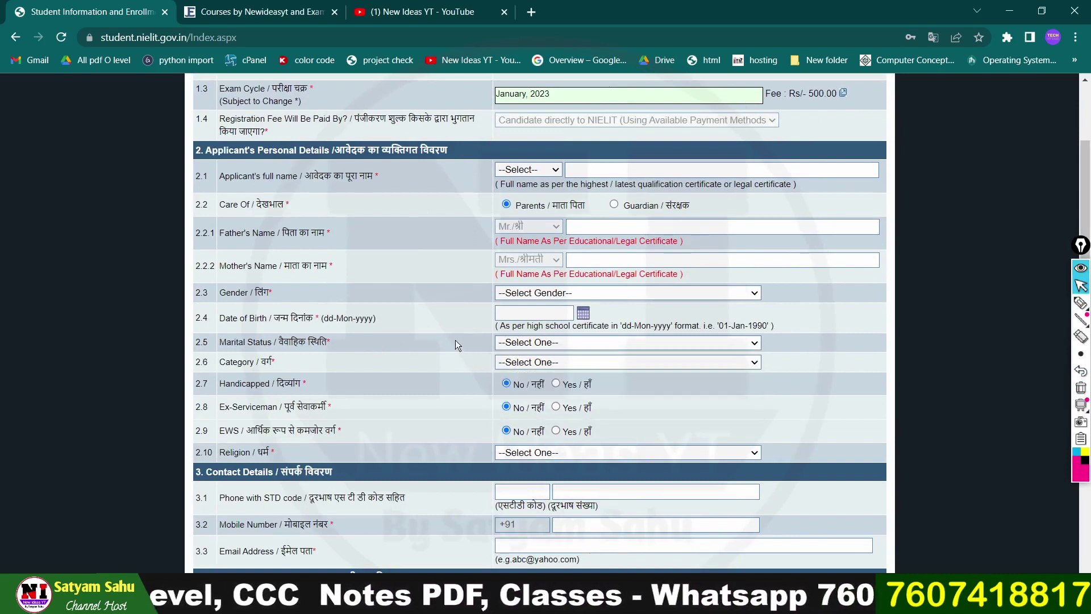
pyautogui.click(527, 365)
pyautogui.press('Down')
pyautogui.press('Down')
pyautogui.press('Down')
pyautogui.press('Down')
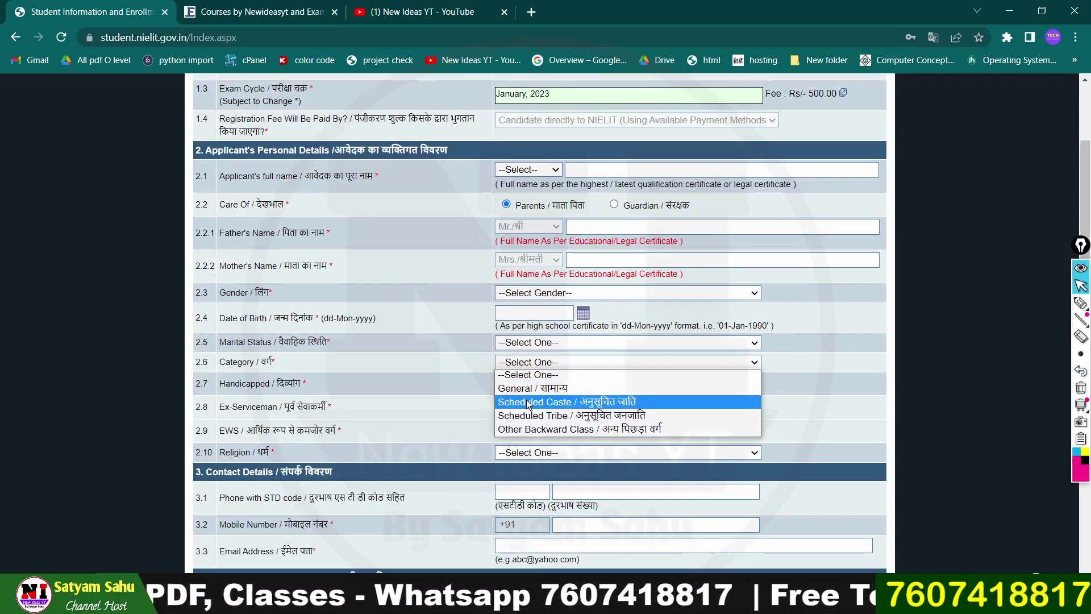
pyautogui.click(387, 403)
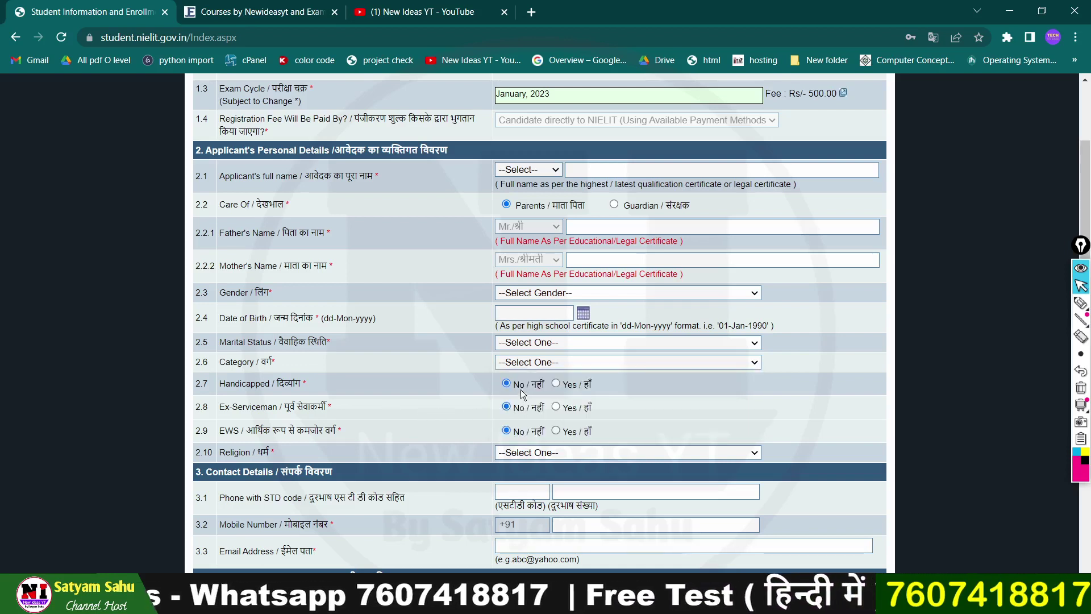
# Look through the disability, ex-serviceman, EWS and religion fields, and the contact, permanent address and correspondence sections of the form.
pyautogui.scroll(-1, 522, 414)
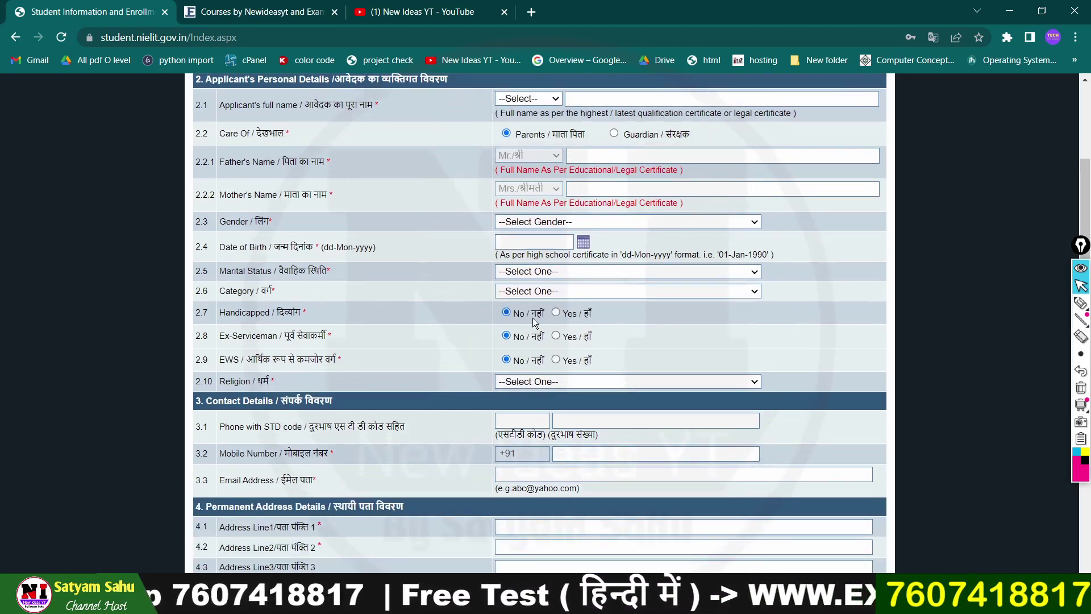
pyautogui.scroll(-1, 562, 363)
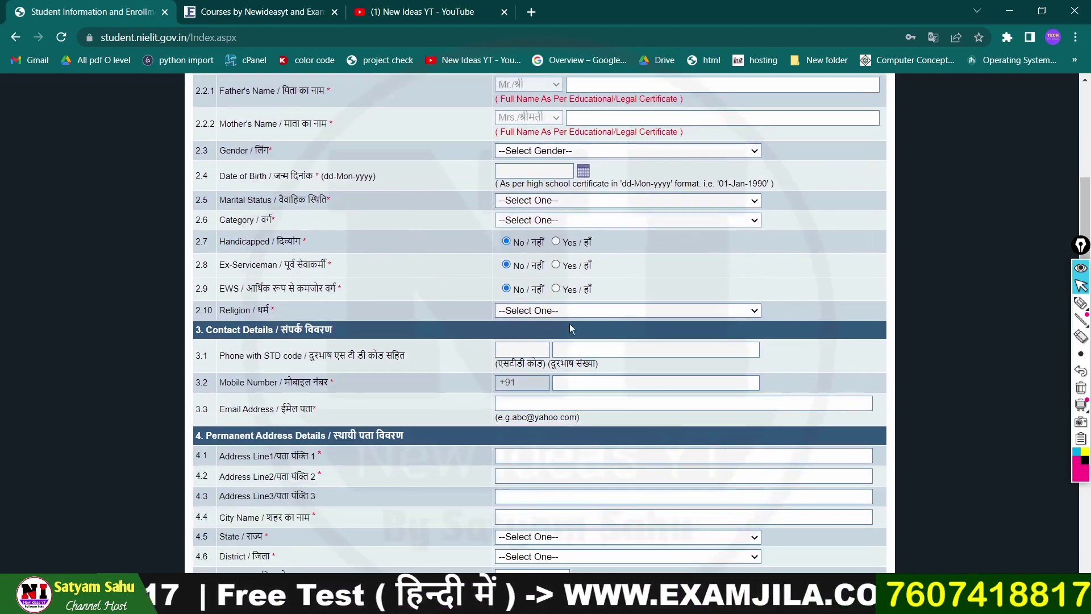
pyautogui.click(568, 311)
pyautogui.click(445, 332)
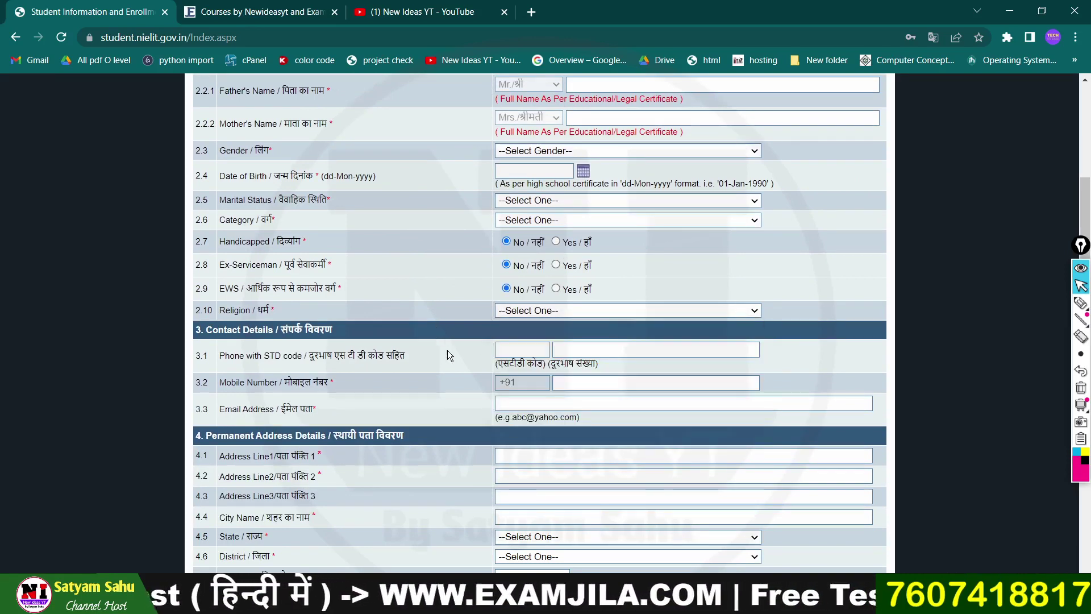
pyautogui.scroll(-1, 591, 325)
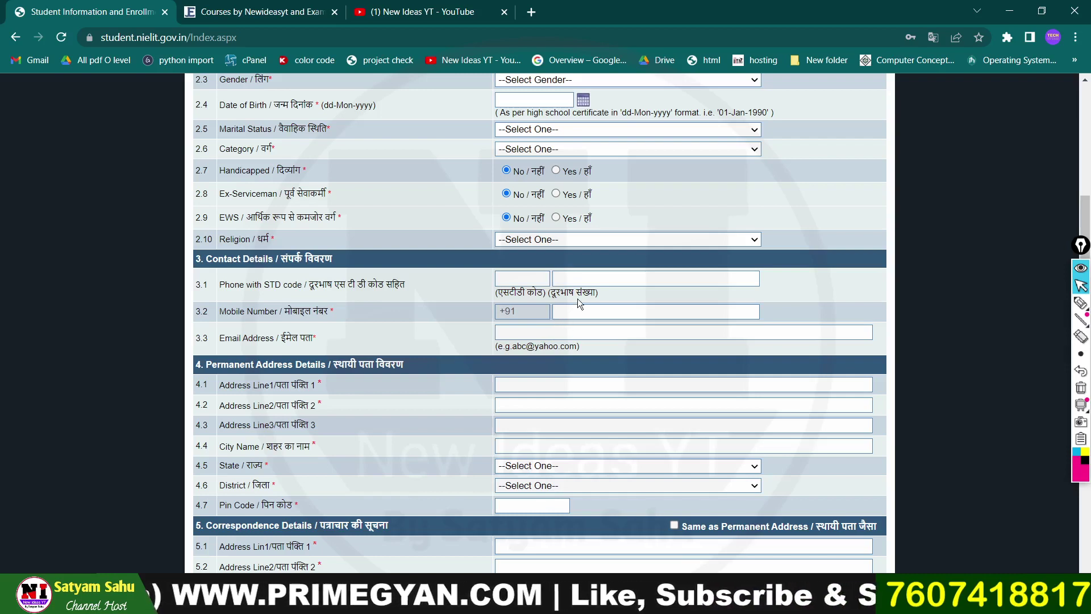
pyautogui.scroll(-1, 549, 330)
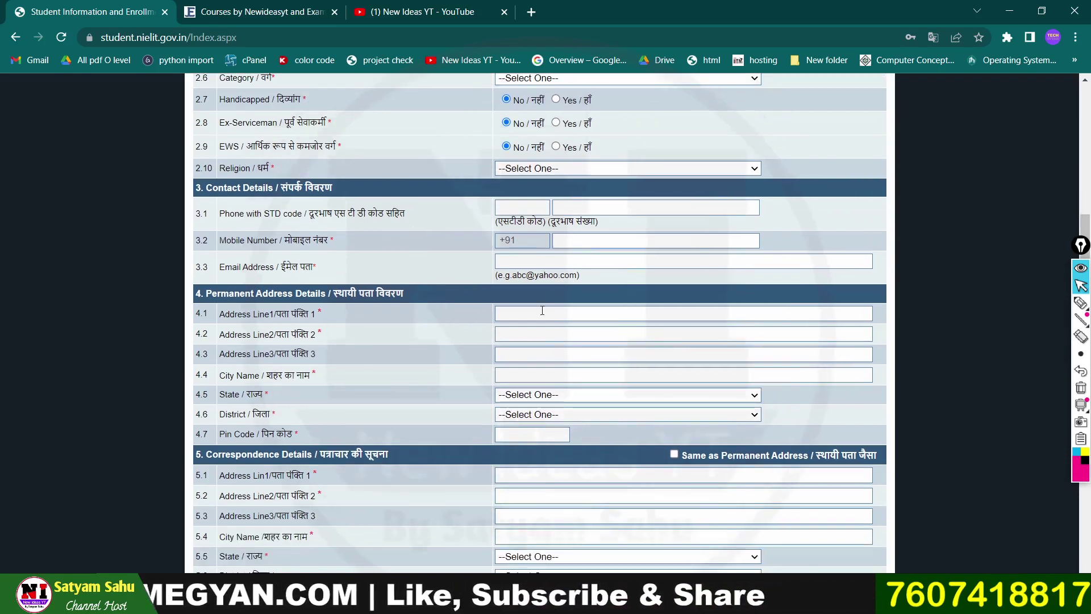
pyautogui.scroll(-2, 540, 330)
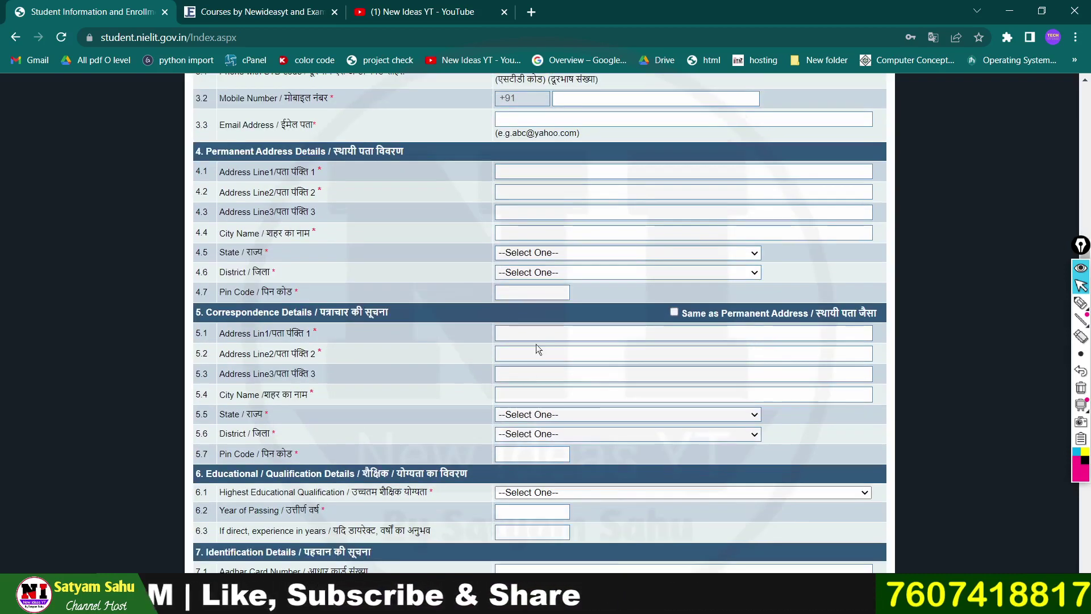
pyautogui.scroll(-1, 533, 346)
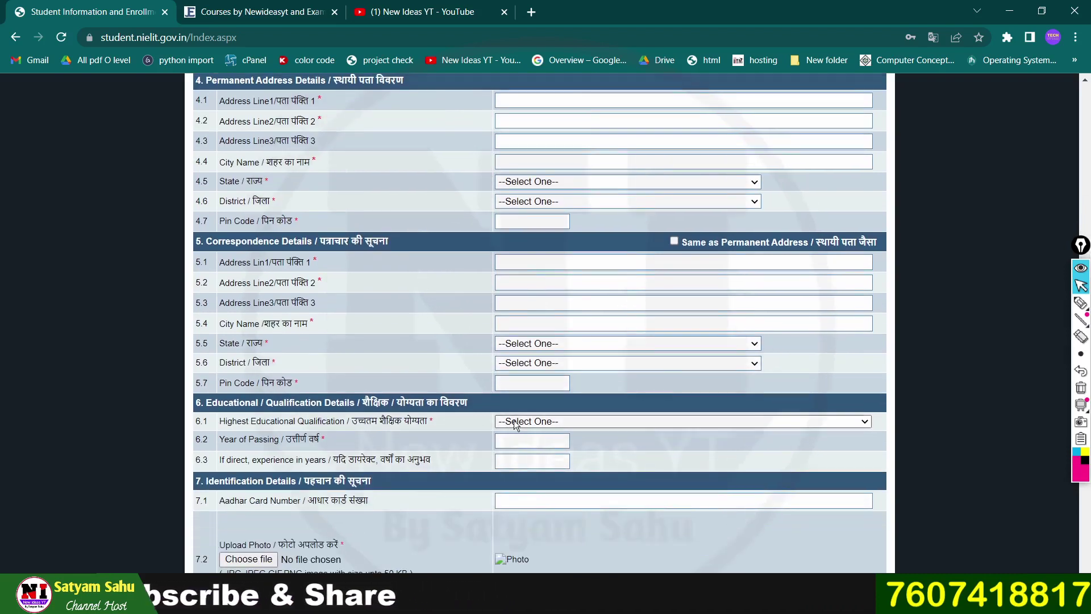
# Review the qualification choices and set the Highest Educational Qualification to 10+2.
pyautogui.click(516, 424)
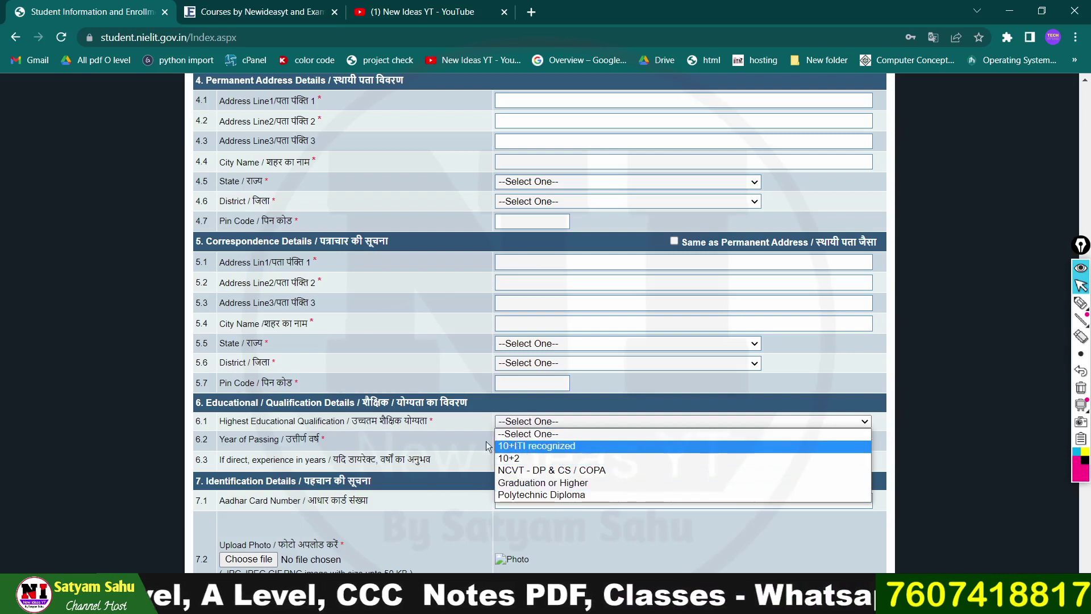
pyautogui.click(544, 435)
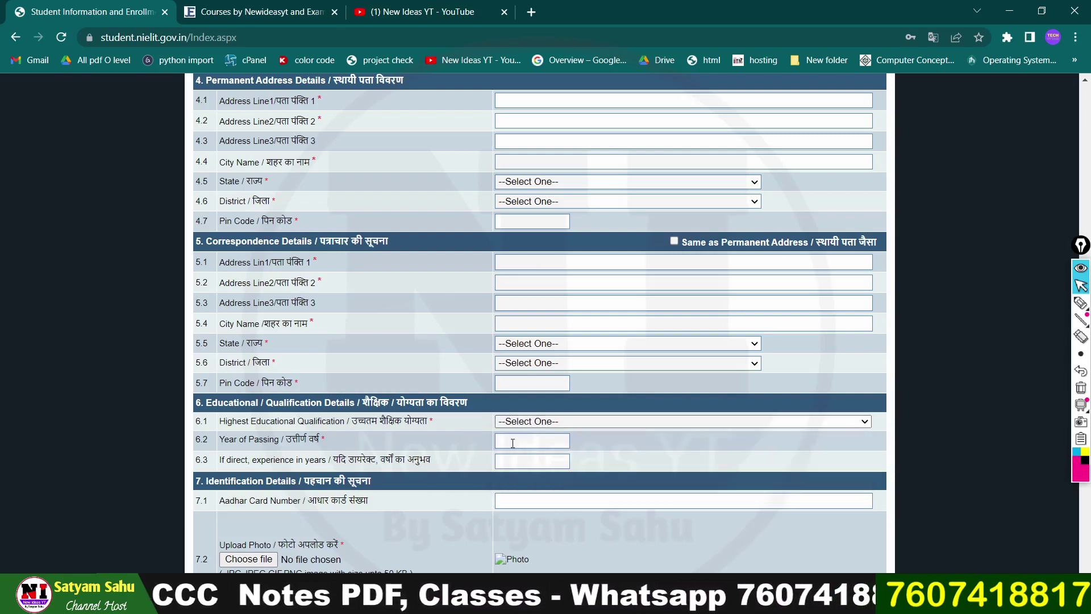
pyautogui.click(538, 421)
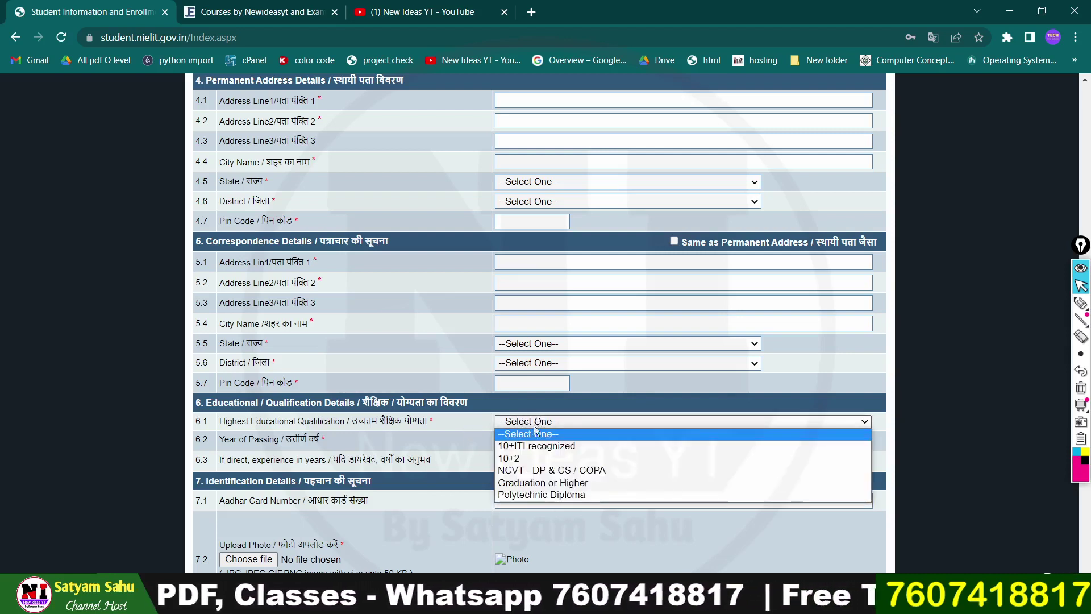
pyautogui.click(532, 460)
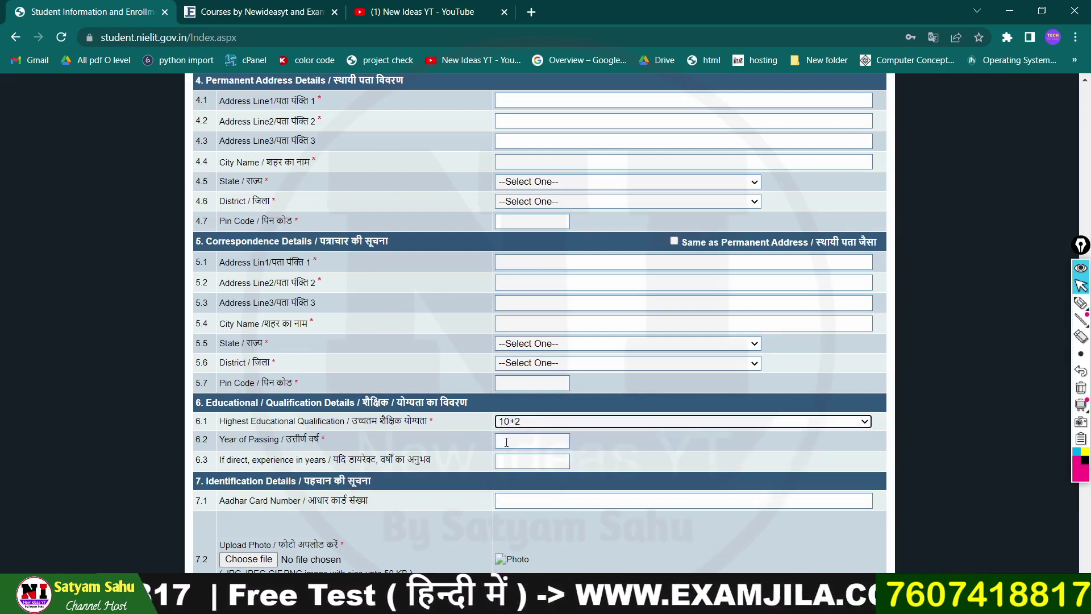
# Examine the experience field, the Aadhar card number field, and the photo, signature and left thumb impression upload requirements.
pyautogui.scroll(-1, 547, 406)
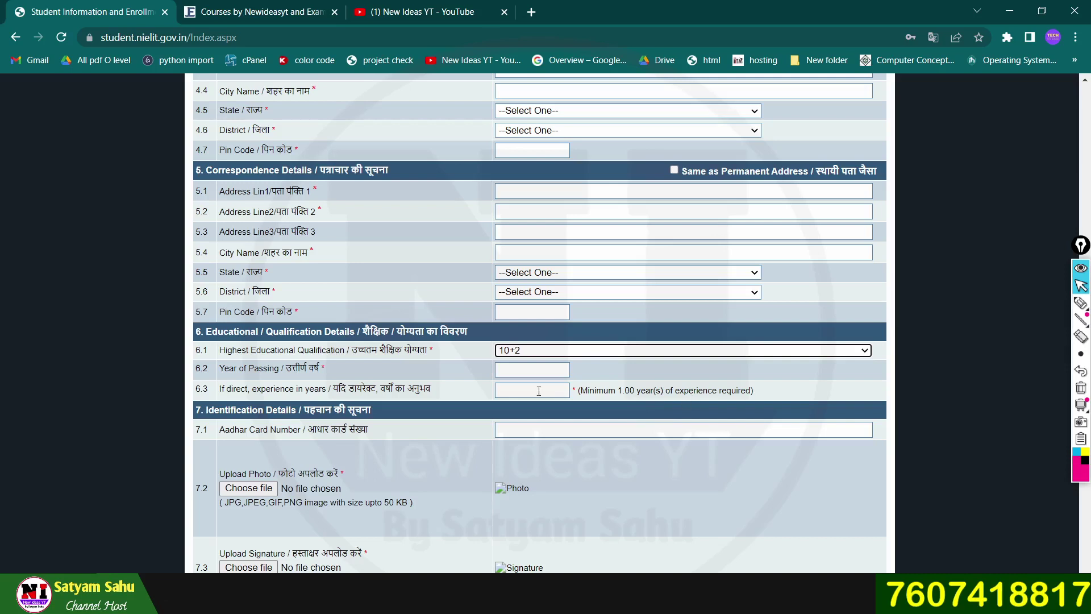
pyautogui.scroll(-1, 528, 393)
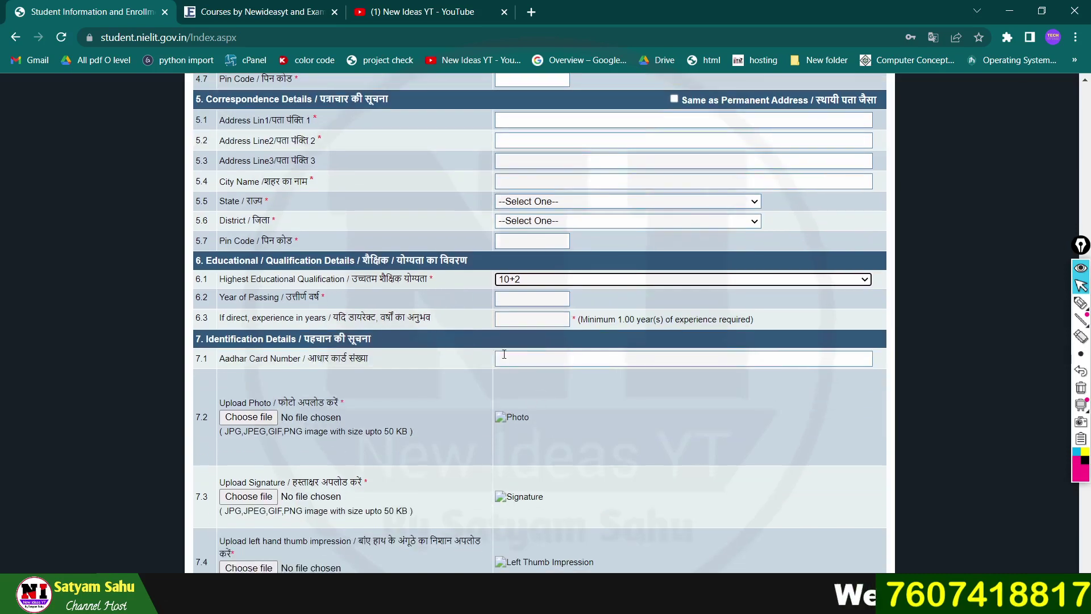
pyautogui.scroll(-1, 504, 354)
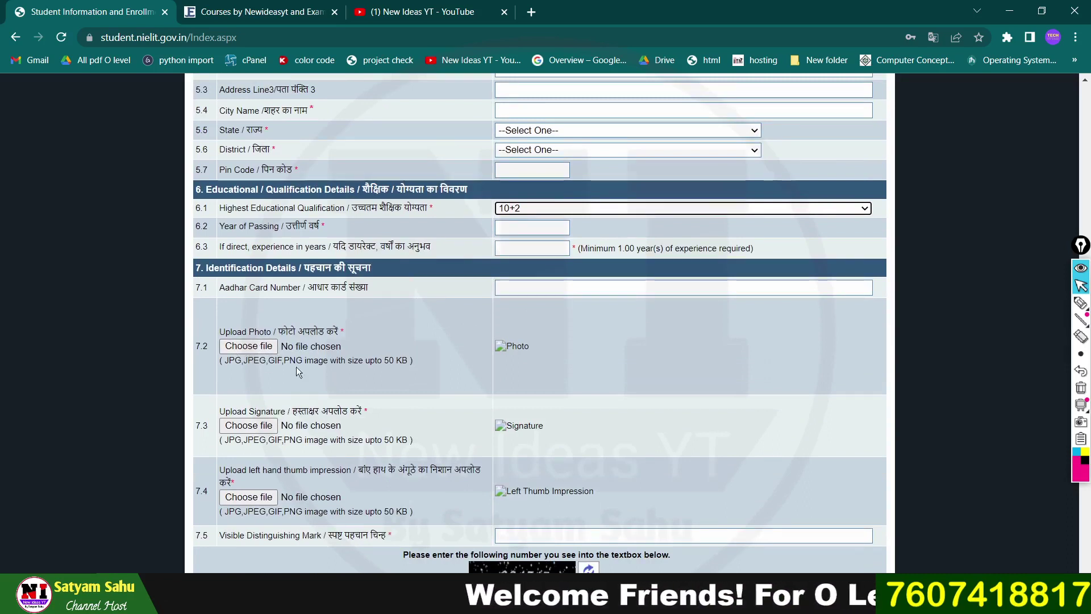
pyautogui.scroll(-1, 313, 370)
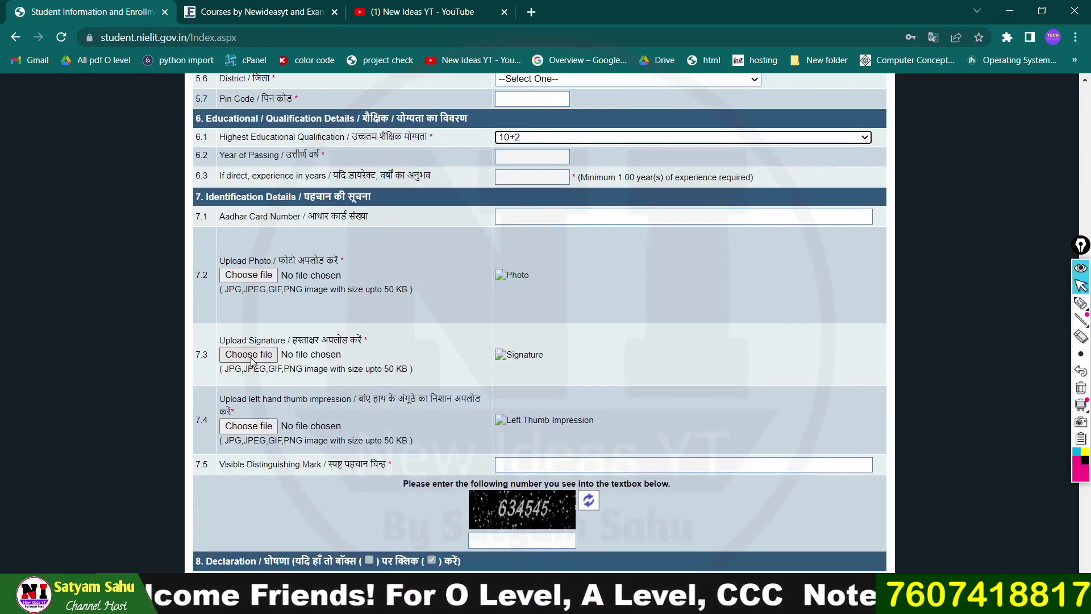
# Show the captcha number field, accept the declaration, and try to submit the registration form.
pyautogui.scroll(-1, 250, 362)
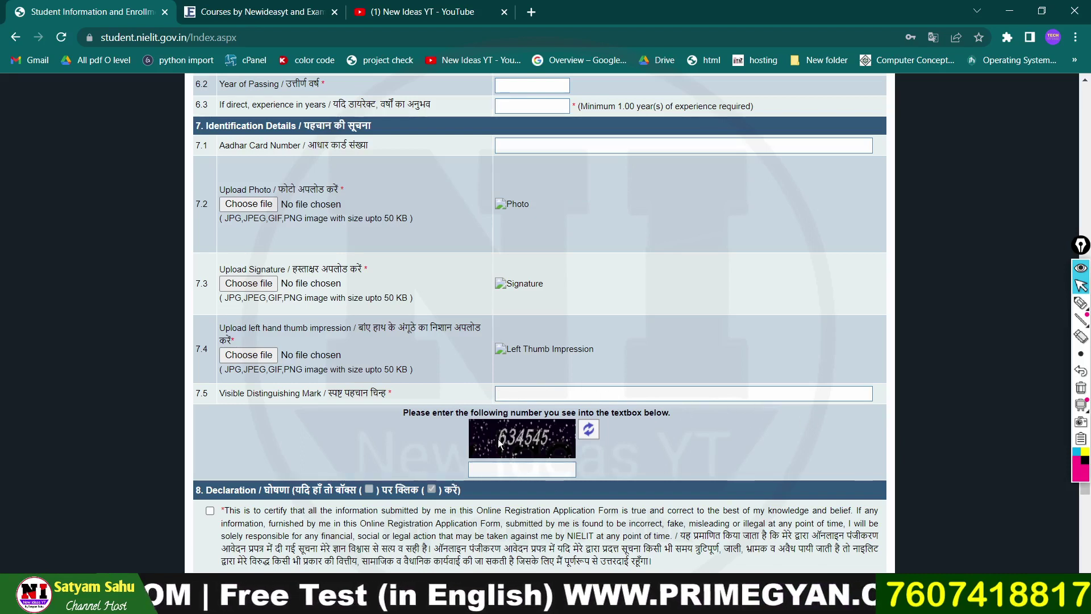
pyautogui.click(508, 468)
pyautogui.scroll(-3, 497, 470)
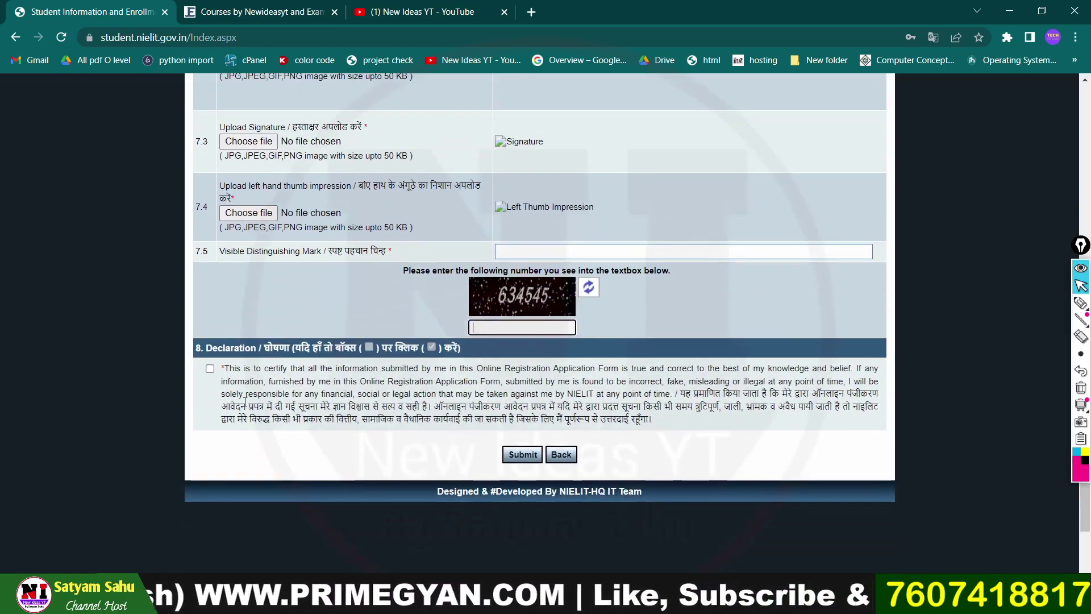
pyautogui.click(211, 369)
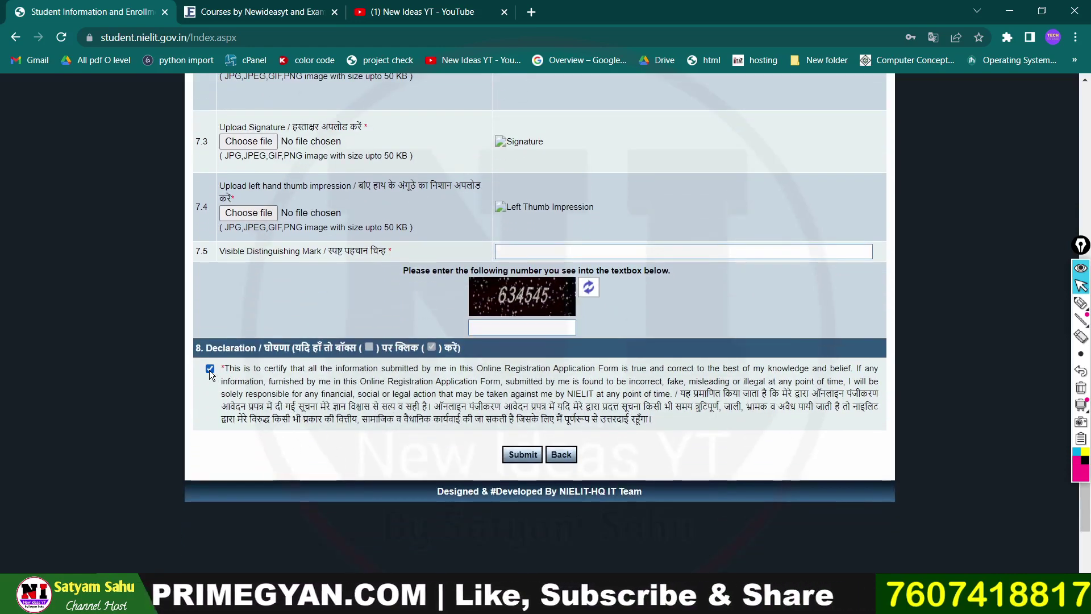
pyautogui.click(522, 455)
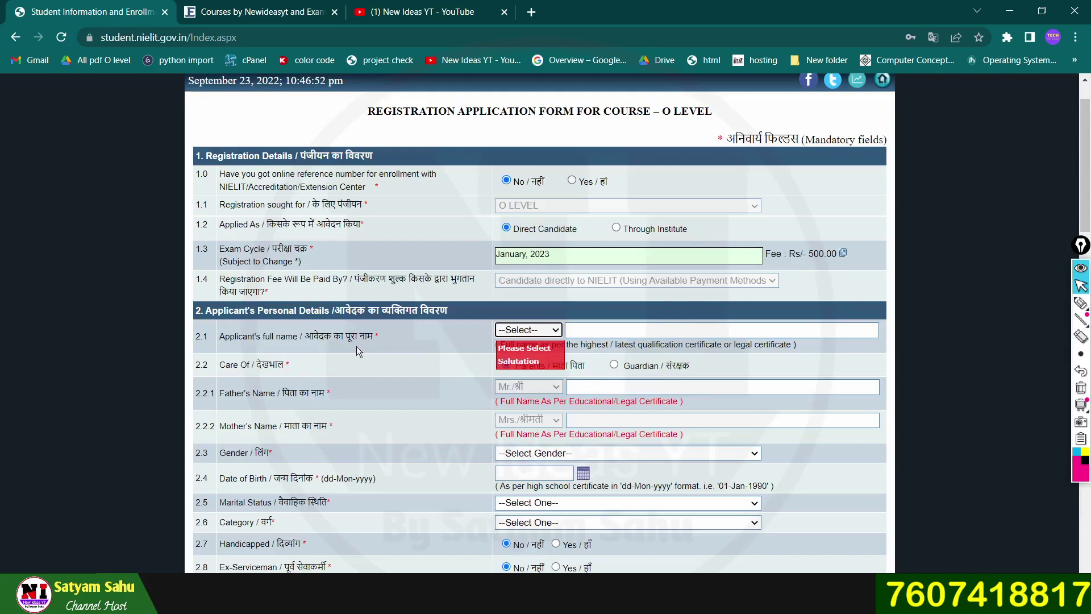
# Annotate the registration form with a handwritten "Application" in pink, underline it, and draw a short double-stroked arrow beneath it.
pyautogui.click(1082, 304)
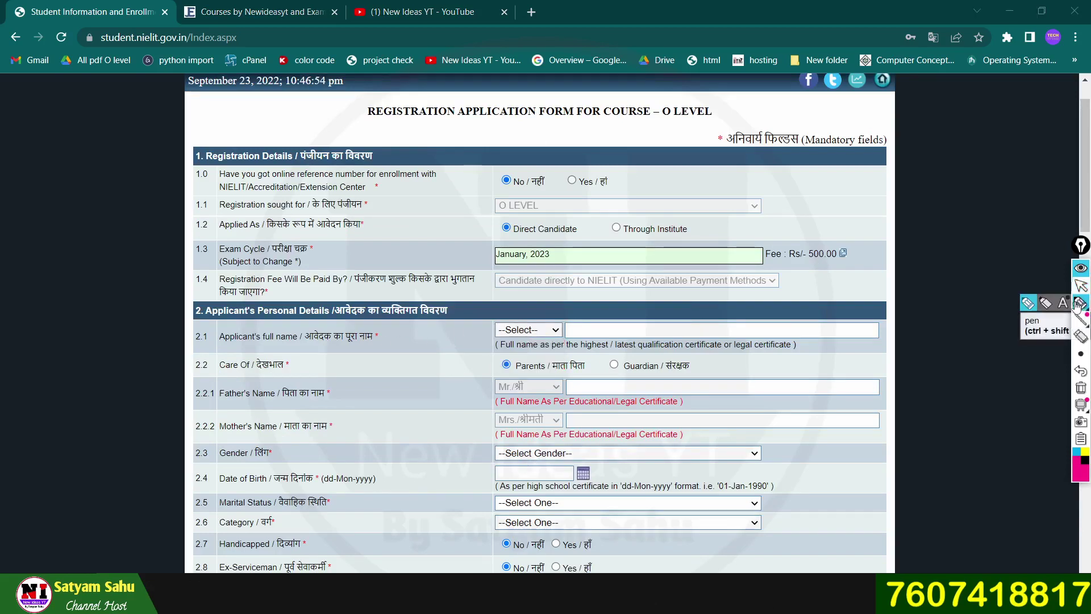
pyautogui.moveTo(391, 215); pyautogui.dragTo(591, 161)
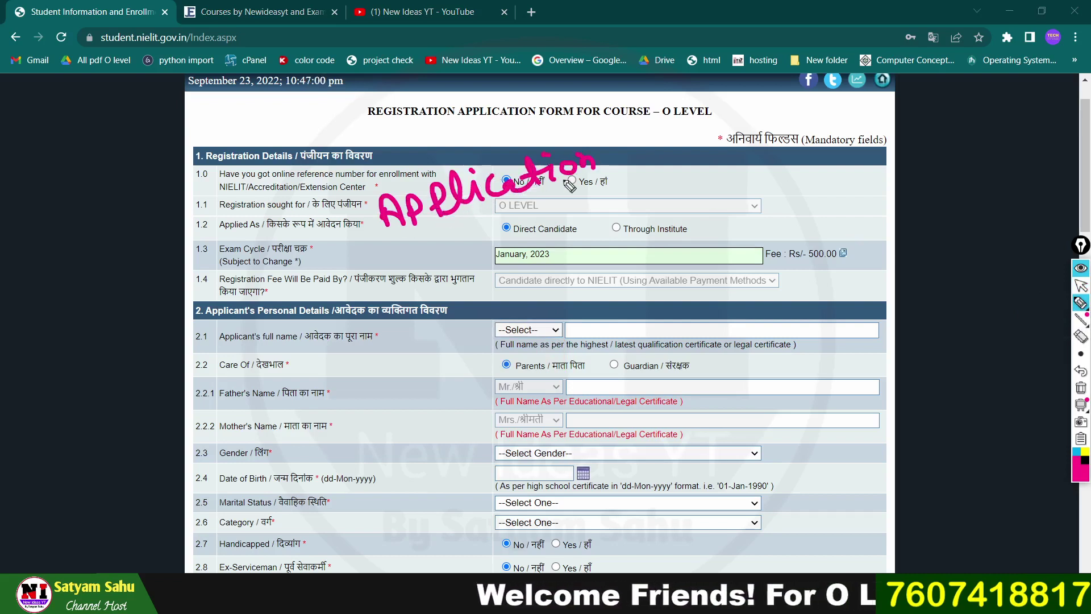
pyautogui.moveTo(418, 244); pyautogui.dragTo(554, 189)
pyautogui.moveTo(498, 220)
pyautogui.mouseDown()
pyautogui.moveTo(495, 246)
pyautogui.moveTo(516, 238)
pyautogui.mouseUp()
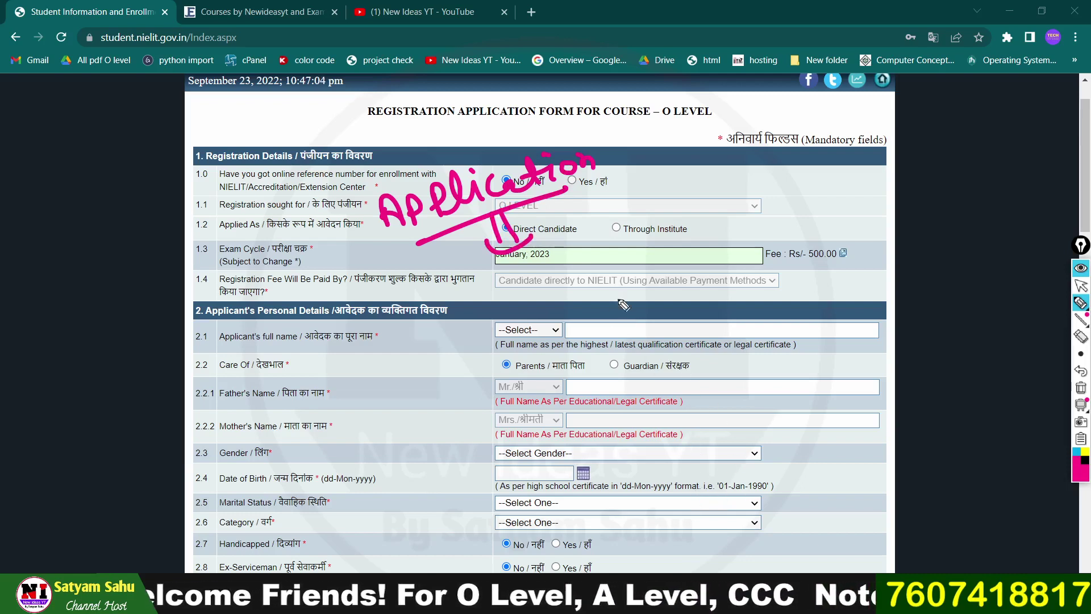
# Write an underlined, circled "mobile" and a "1 week" note linked by arrows, and draw an empty box beside them.
pyautogui.moveTo(592, 307)
pyautogui.mouseDown()
pyautogui.moveTo(607, 325)
pyautogui.moveTo(671, 308)
pyautogui.moveTo(685, 287)
pyautogui.moveTo(749, 284)
pyautogui.moveTo(630, 342)
pyautogui.mouseUp()
pyautogui.hotkey('ctrl', 'z')
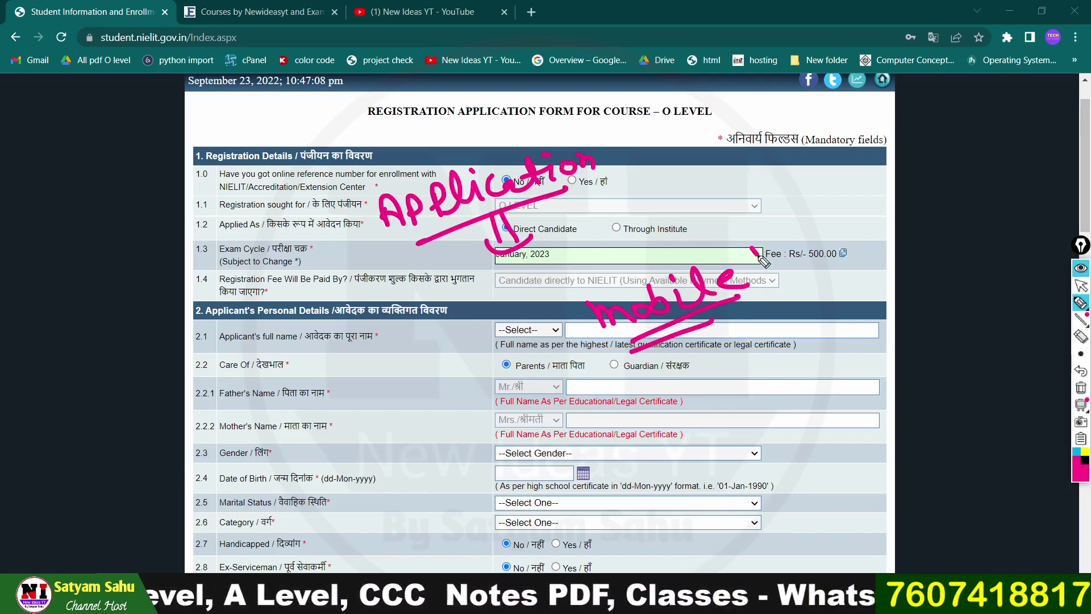
pyautogui.moveTo(760, 256)
pyautogui.mouseDown()
pyautogui.moveTo(738, 332)
pyautogui.moveTo(762, 253)
pyautogui.mouseUp()
pyautogui.moveTo(551, 226)
pyautogui.mouseDown()
pyautogui.moveTo(614, 212)
pyautogui.moveTo(697, 166)
pyautogui.moveTo(622, 224)
pyautogui.moveTo(708, 187)
pyautogui.moveTo(719, 171)
pyautogui.moveTo(761, 231)
pyautogui.mouseUp()
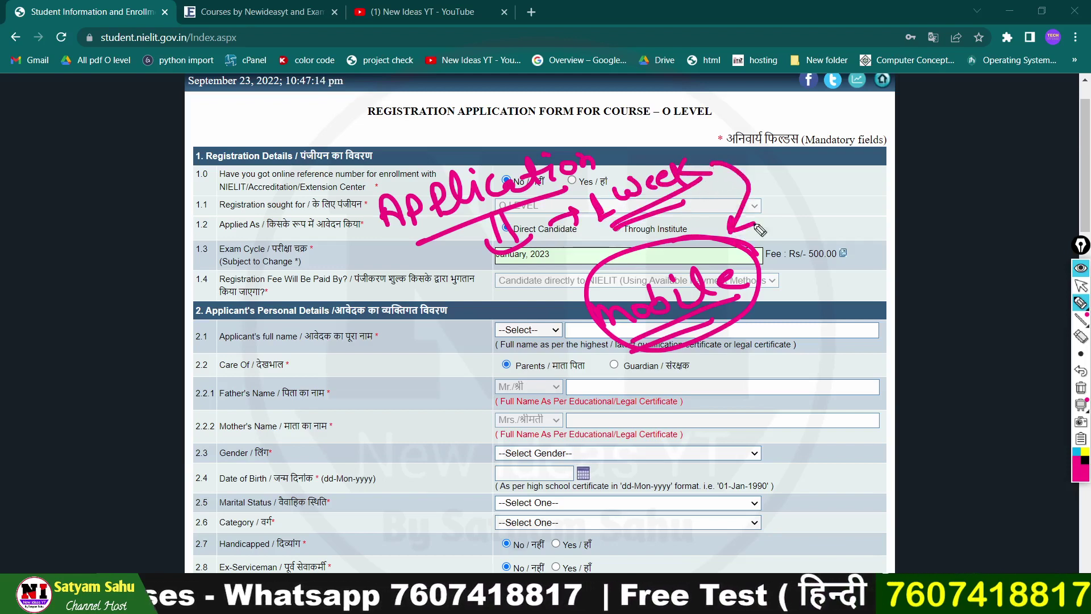
pyautogui.moveTo(889, 225)
pyautogui.mouseDown()
pyautogui.moveTo(810, 228)
pyautogui.moveTo(904, 298)
pyautogui.moveTo(912, 227)
pyautogui.moveTo(850, 223)
pyautogui.mouseUp()
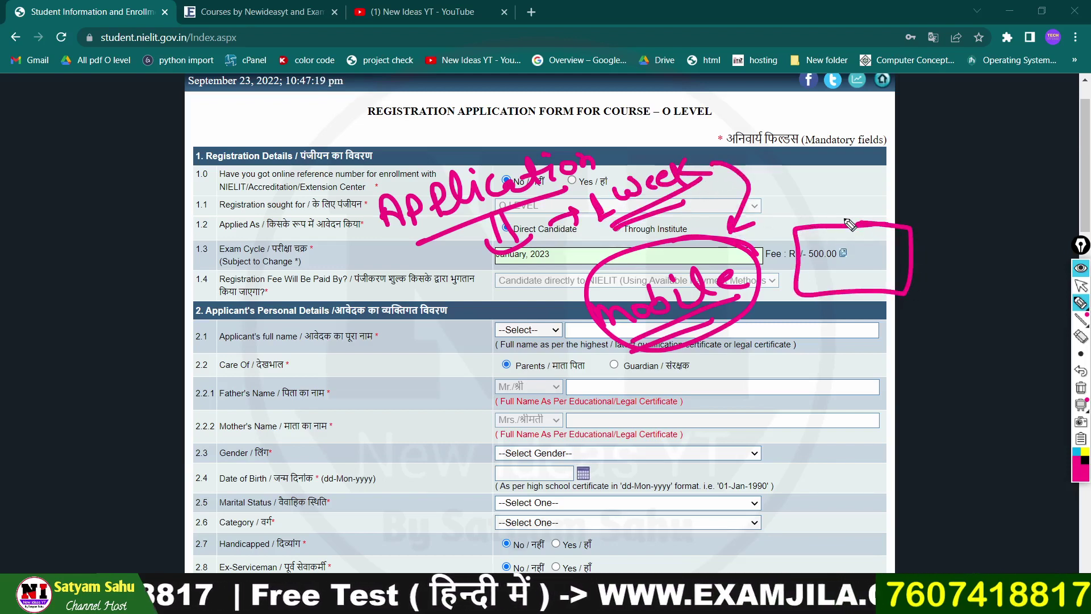
pyautogui.click(1076, 287)
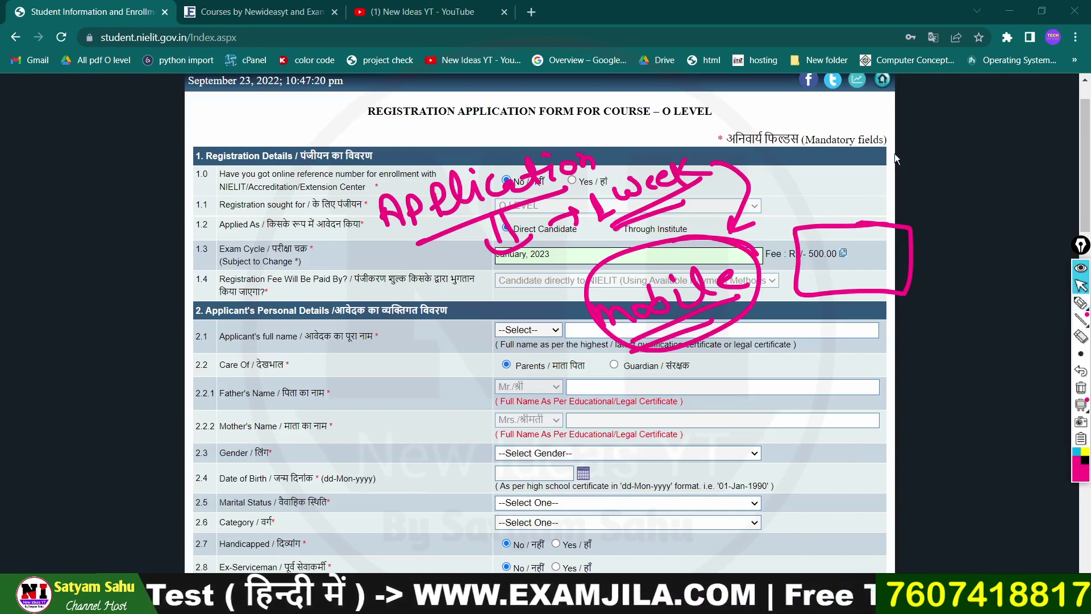
# Go back from the O Level form to the student portal's home page and clear the handwritten annotations.
pyautogui.scroll(1, 953, 275)
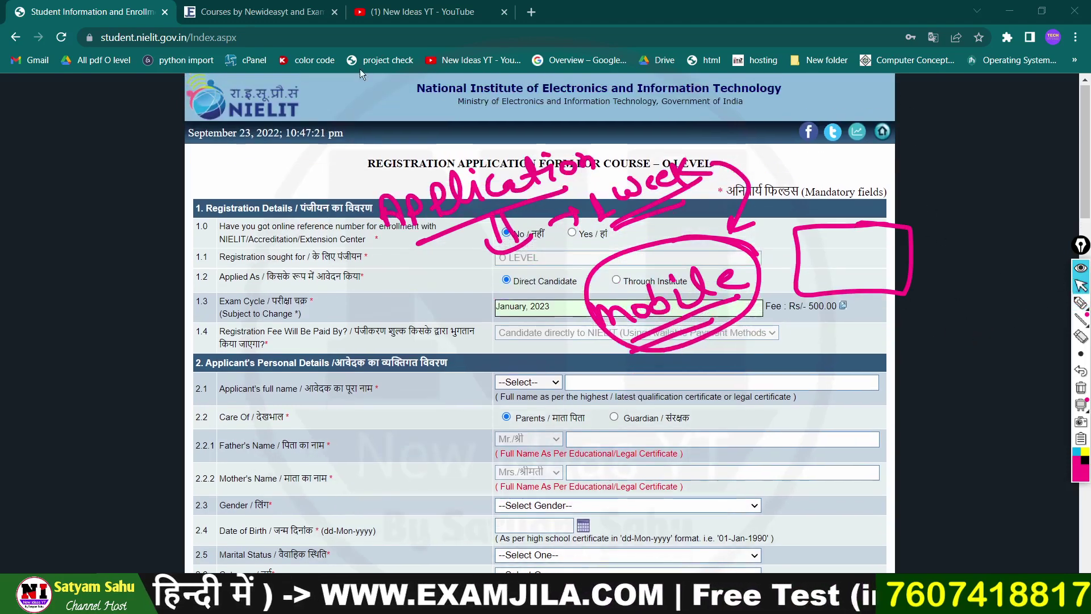
pyautogui.click(13, 38)
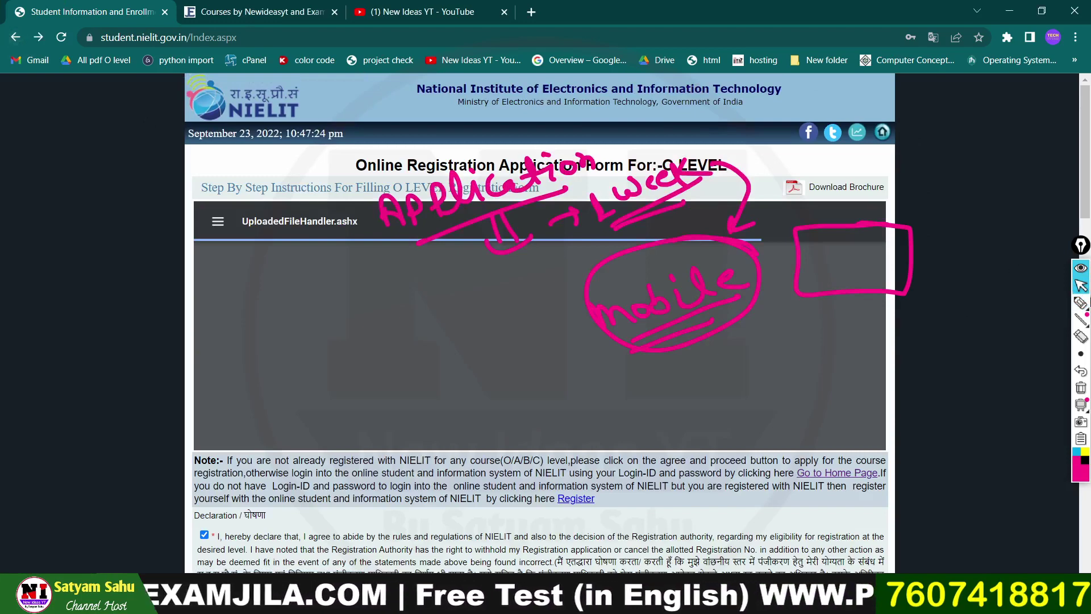
pyautogui.click(1079, 388)
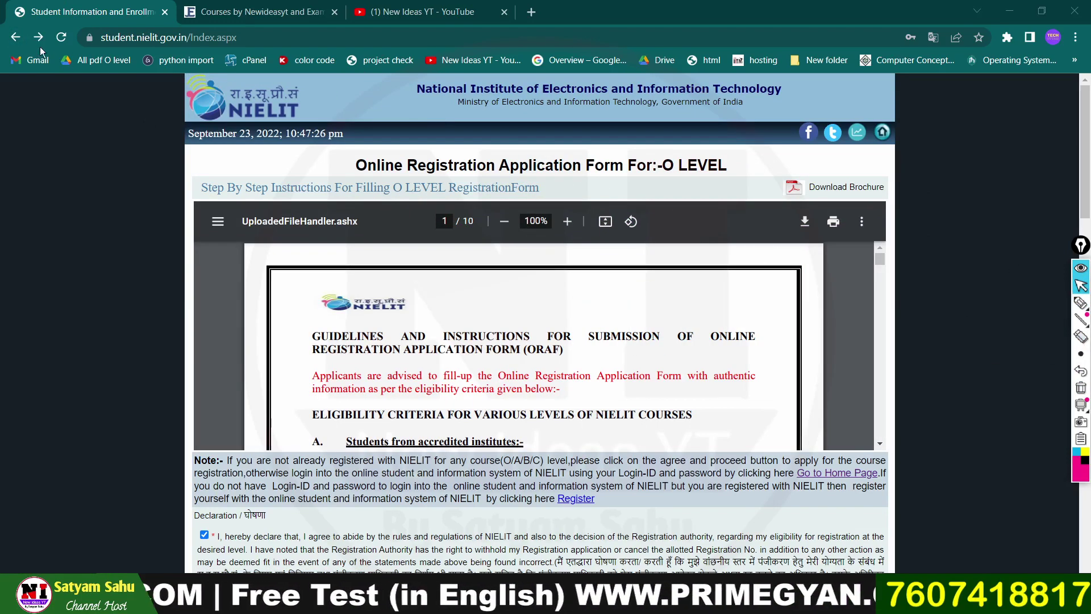
pyautogui.click(14, 39)
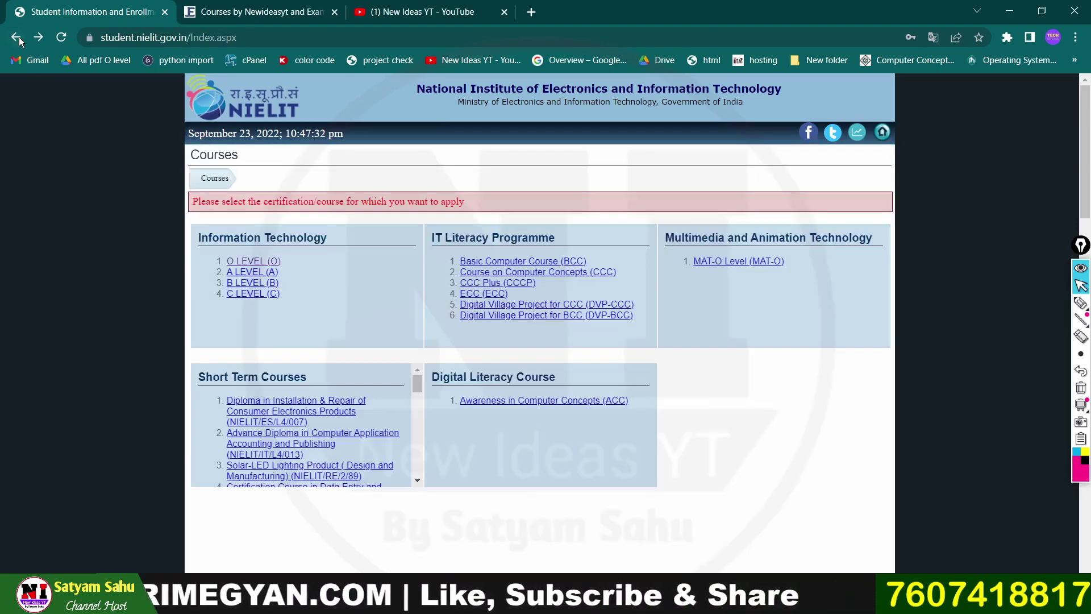
pyautogui.click(16, 39)
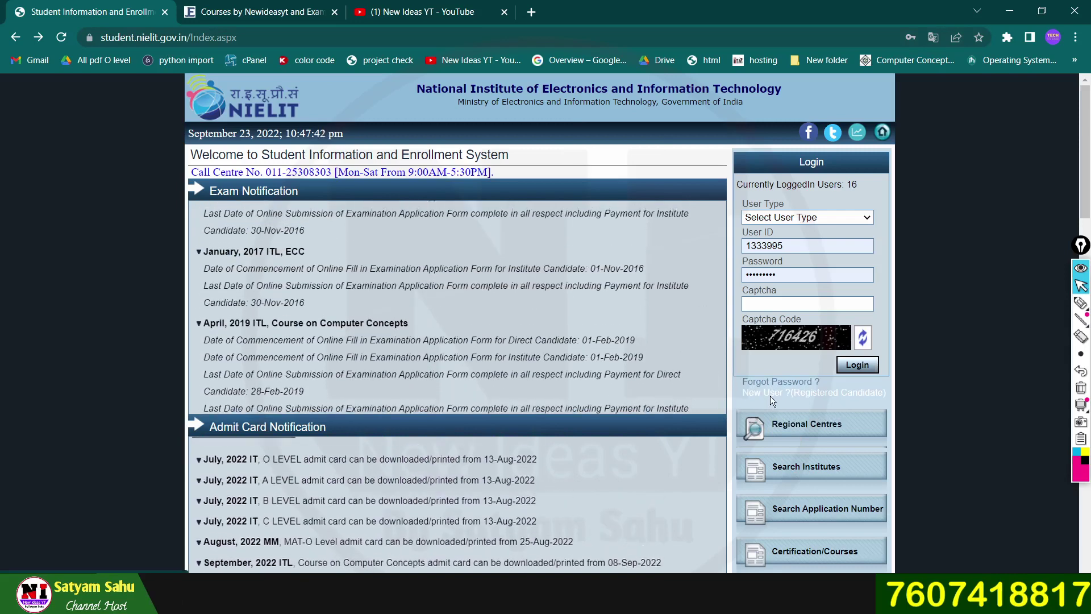
# Open the new user registration for registered candidates and set the Current Course to O LEVEL (O).
pyautogui.click(771, 395)
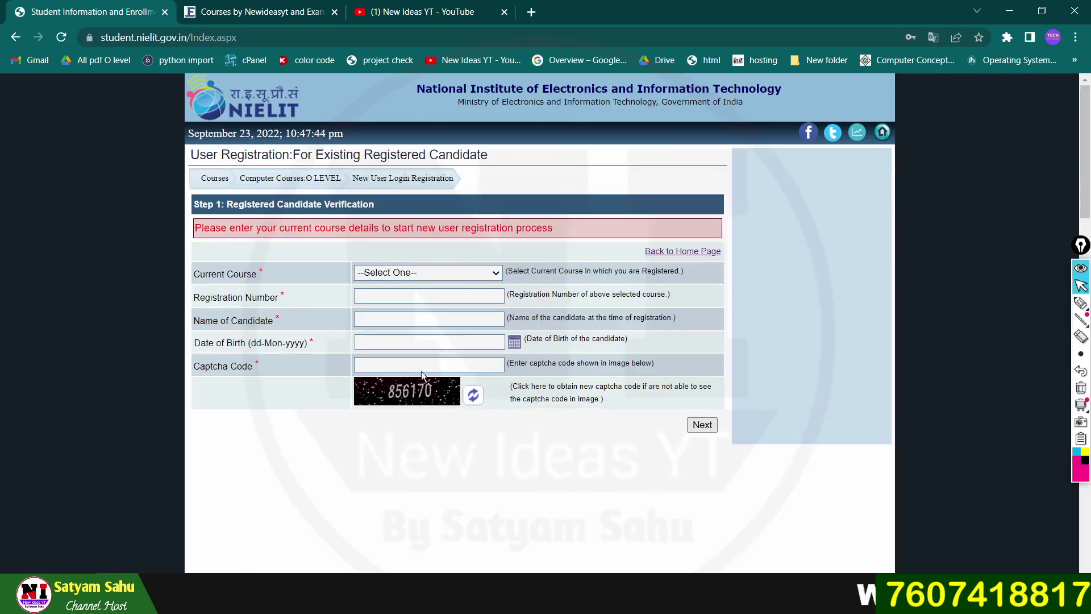
pyautogui.click(393, 274)
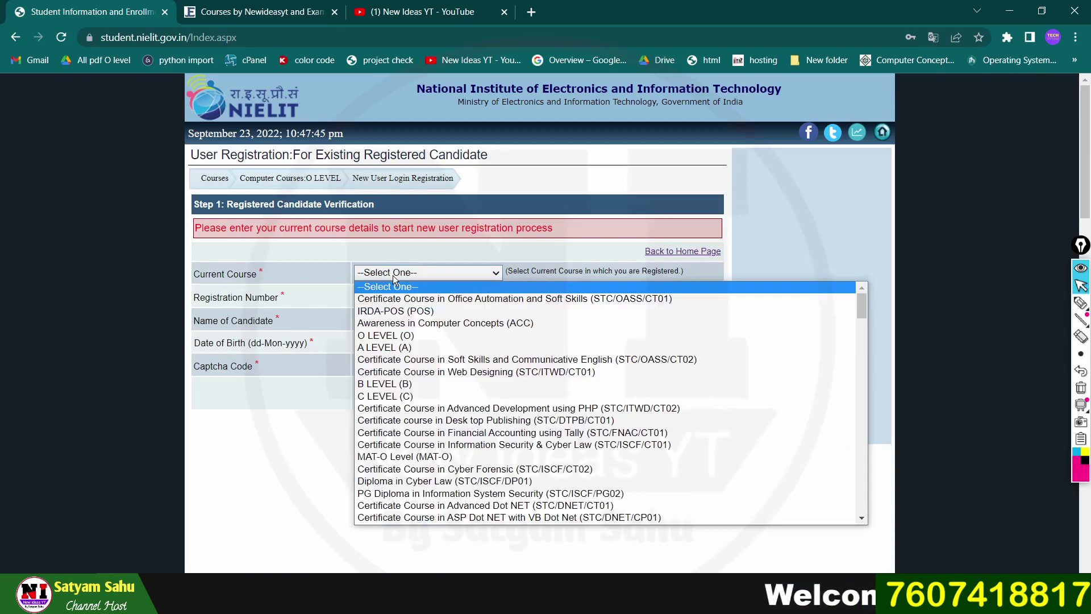
pyautogui.click(414, 335)
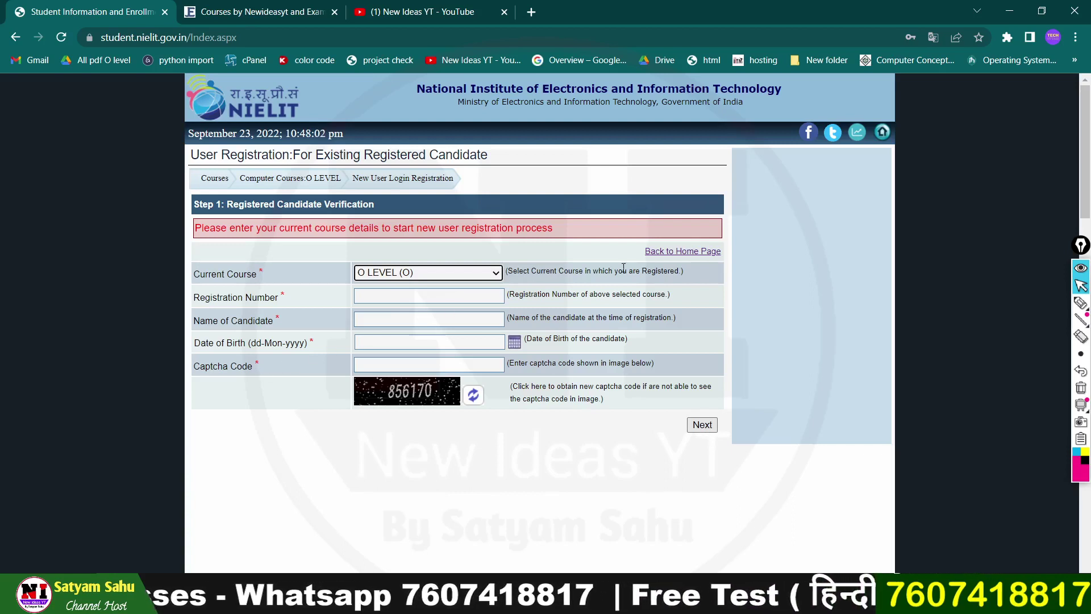
# Handwrite "Password" and "Confirm" over the verification page, with an arrow and an outlined entry box for each.
pyautogui.click(1081, 302)
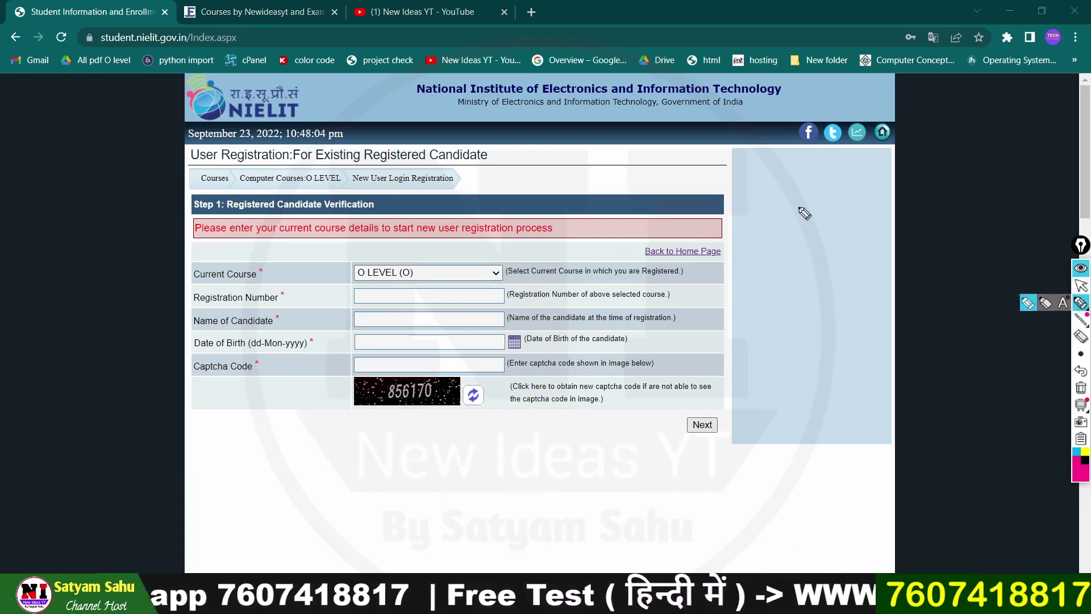
pyautogui.moveTo(568, 194); pyautogui.dragTo(625, 166)
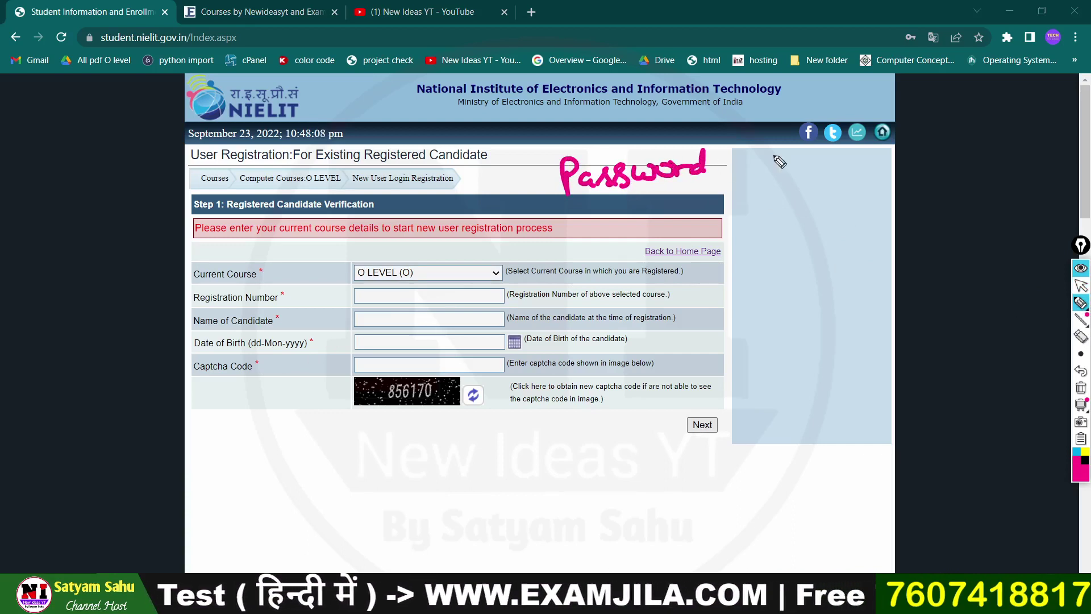
pyautogui.moveTo(770, 162); pyautogui.dragTo(746, 183)
pyautogui.moveTo(555, 215)
pyautogui.mouseDown()
pyautogui.moveTo(566, 234)
pyautogui.moveTo(606, 226)
pyautogui.mouseUp()
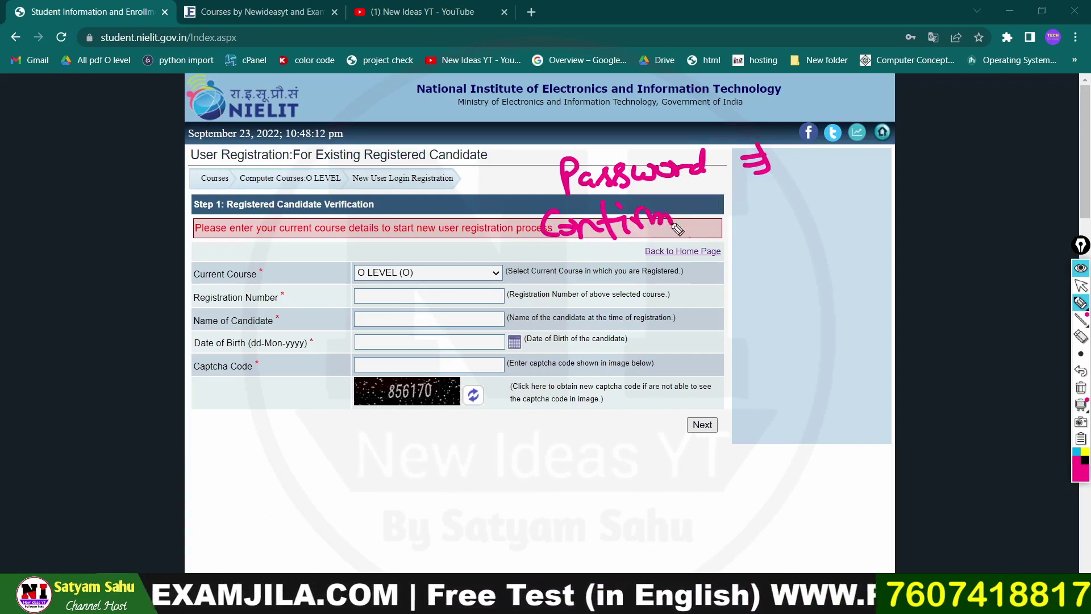
pyautogui.moveTo(769, 200); pyautogui.dragTo(774, 226)
pyautogui.moveTo(874, 177)
pyautogui.mouseDown()
pyautogui.moveTo(795, 230)
pyautogui.moveTo(927, 166)
pyautogui.moveTo(853, 167)
pyautogui.mouseUp()
pyautogui.moveTo(860, 114); pyautogui.dragTo(898, 127)
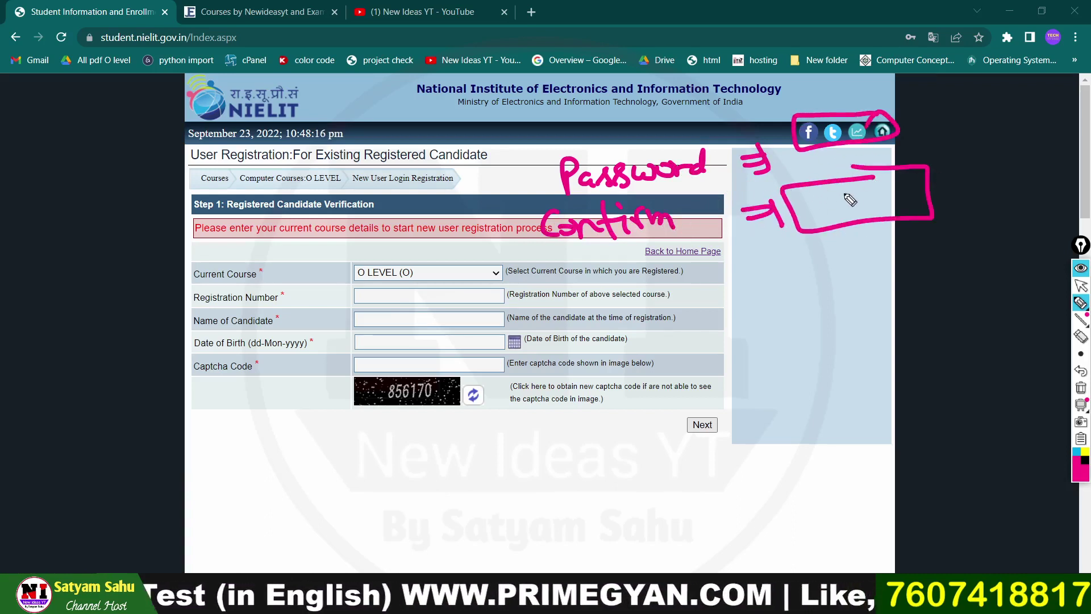
pyautogui.moveTo(849, 199); pyautogui.dragTo(874, 214)
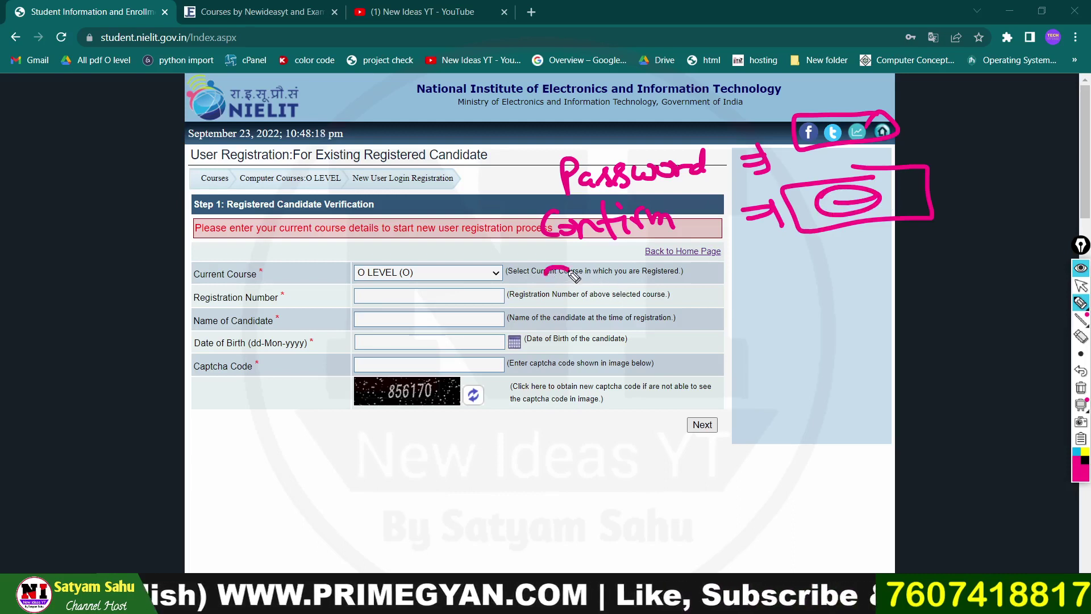
# Handwrite "Security" below the "Confirm" note and draw an arrow beside it.
pyautogui.moveTo(574, 275); pyautogui.dragTo(542, 303)
pyautogui.moveTo(580, 297); pyautogui.dragTo(603, 304)
pyautogui.moveTo(622, 286); pyautogui.dragTo(632, 299)
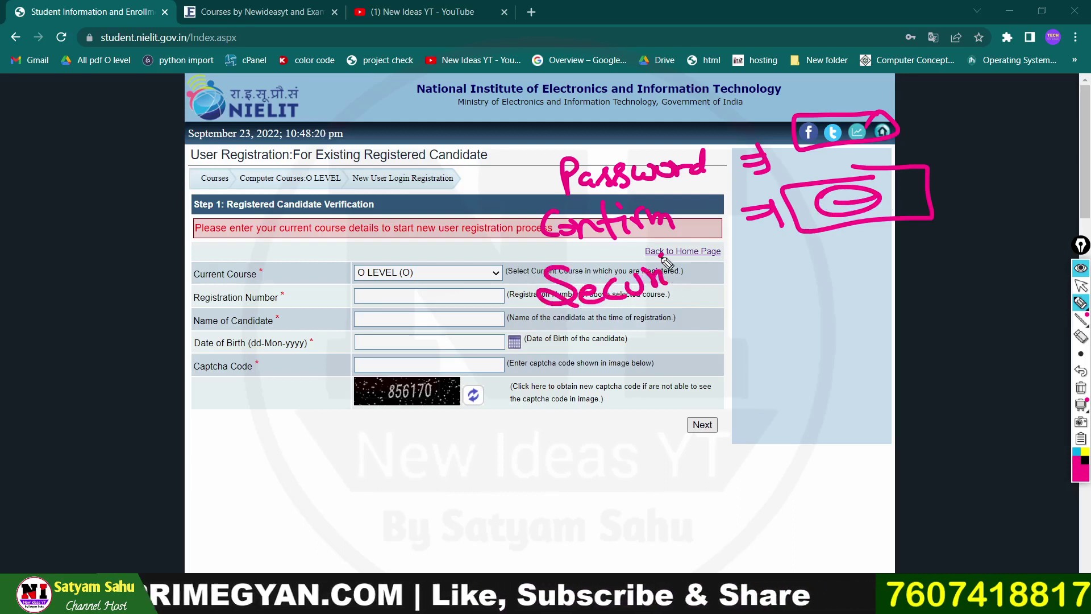
pyautogui.moveTo(744, 263)
pyautogui.mouseDown()
pyautogui.moveTo(778, 259)
pyautogui.moveTo(768, 289)
pyautogui.mouseUp()
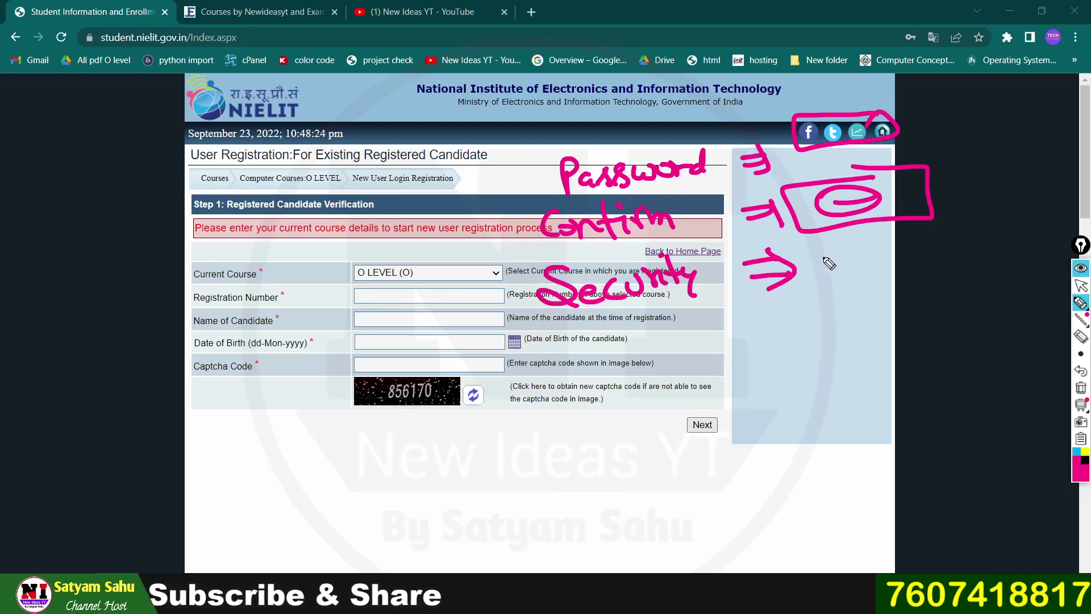
# Write a Hindi note beside the "Security" arrow, box it, and draw a larger box with lines beneath it.
pyautogui.moveTo(867, 246); pyautogui.dragTo(868, 266)
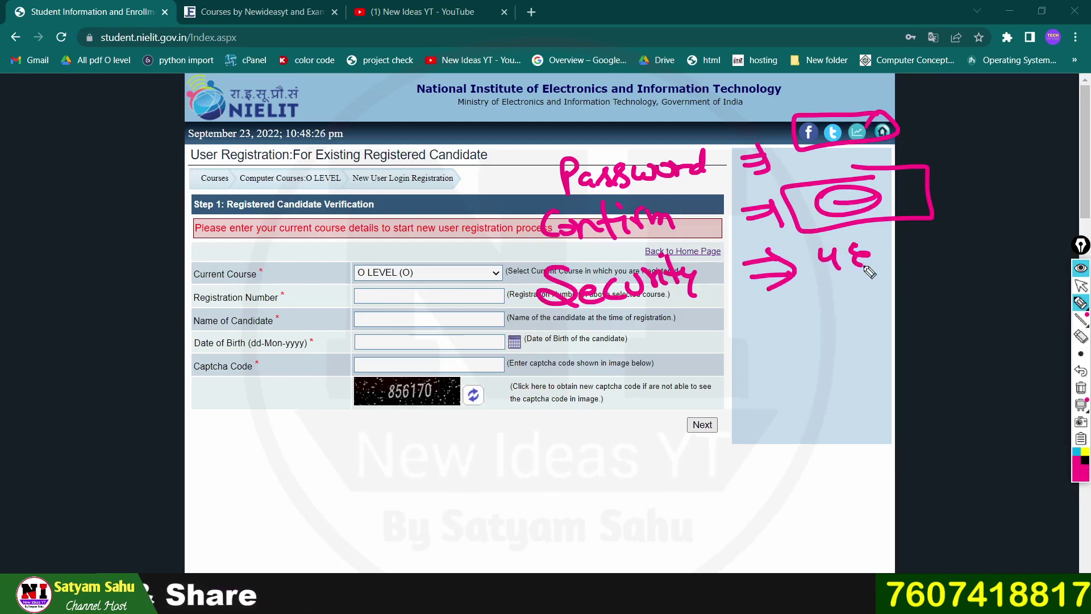
pyautogui.moveTo(902, 230)
pyautogui.mouseDown()
pyautogui.moveTo(904, 266)
pyautogui.moveTo(959, 241)
pyautogui.mouseUp()
pyautogui.moveTo(834, 284); pyautogui.dragTo(960, 257)
pyautogui.moveTo(918, 300)
pyautogui.mouseDown()
pyautogui.moveTo(801, 392)
pyautogui.moveTo(973, 276)
pyautogui.moveTo(912, 282)
pyautogui.mouseUp()
pyautogui.moveTo(822, 345); pyautogui.dragTo(916, 325)
pyautogui.moveTo(827, 362); pyautogui.dragTo(913, 356)
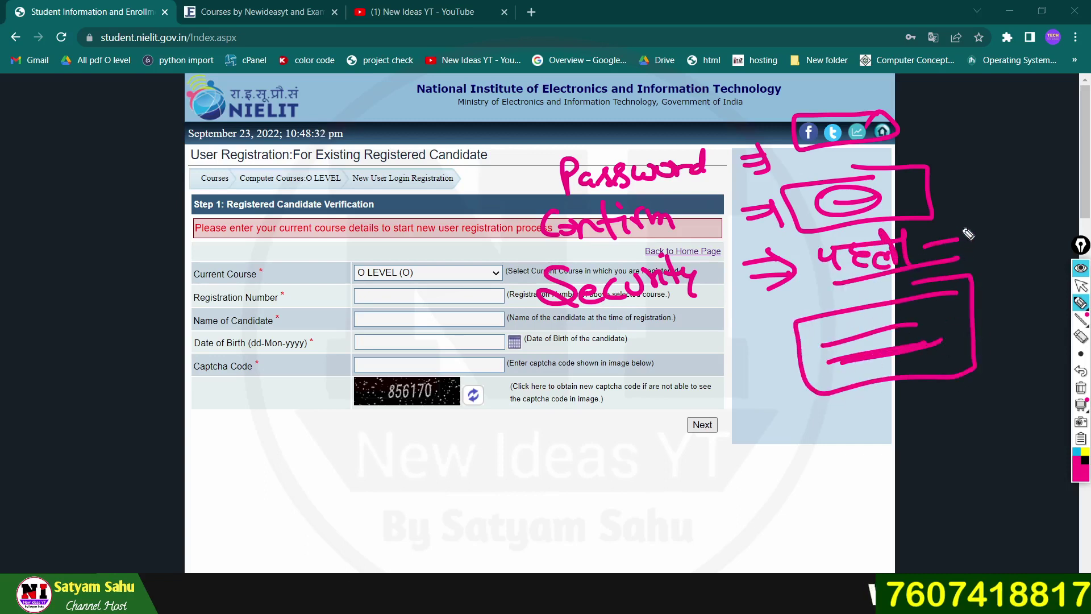
pyautogui.moveTo(989, 214)
pyautogui.mouseDown()
pyautogui.moveTo(813, 242)
pyautogui.moveTo(819, 287)
pyautogui.moveTo(960, 267)
pyautogui.moveTo(1014, 227)
pyautogui.moveTo(989, 211)
pyautogui.mouseUp()
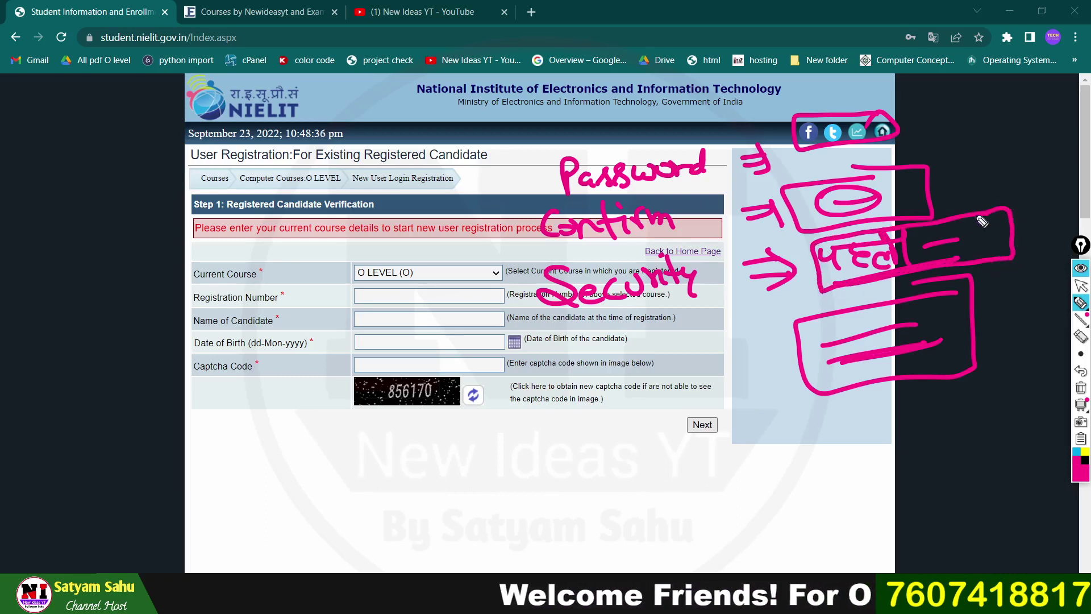
# Circle the lines in the lower box, add a circled "Ncs" note below it, and clear all the annotations.
pyautogui.moveTo(872, 343)
pyautogui.mouseDown()
pyautogui.moveTo(921, 324)
pyautogui.moveTo(824, 358)
pyautogui.moveTo(943, 318)
pyautogui.moveTo(884, 352)
pyautogui.mouseUp()
pyautogui.moveTo(931, 420)
pyautogui.mouseDown()
pyautogui.moveTo(943, 452)
pyautogui.moveTo(960, 432)
pyautogui.moveTo(978, 452)
pyautogui.moveTo(909, 455)
pyautogui.mouseUp()
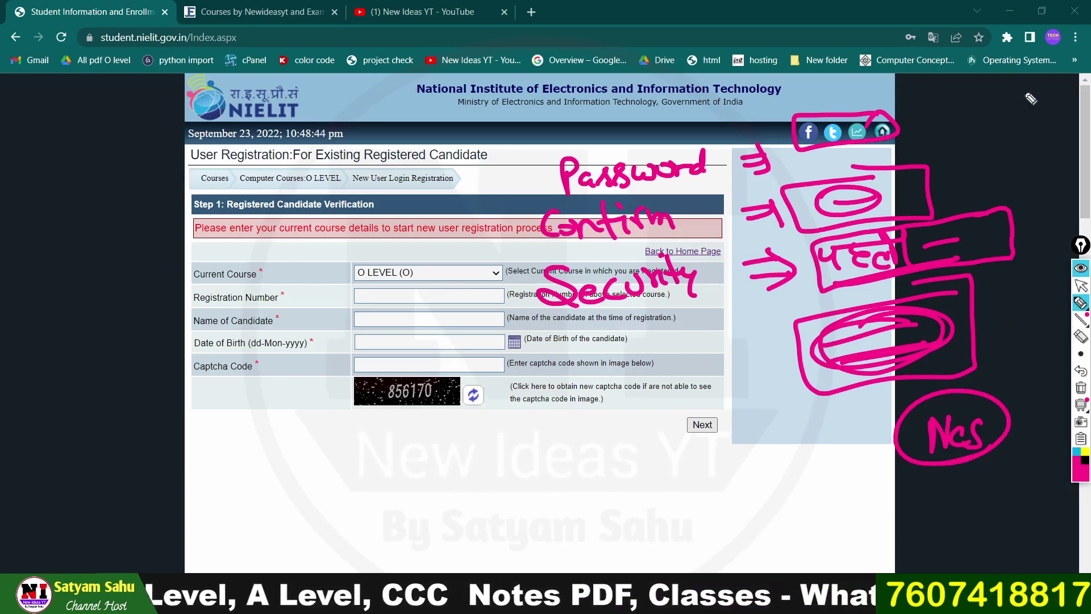
pyautogui.click(1081, 288)
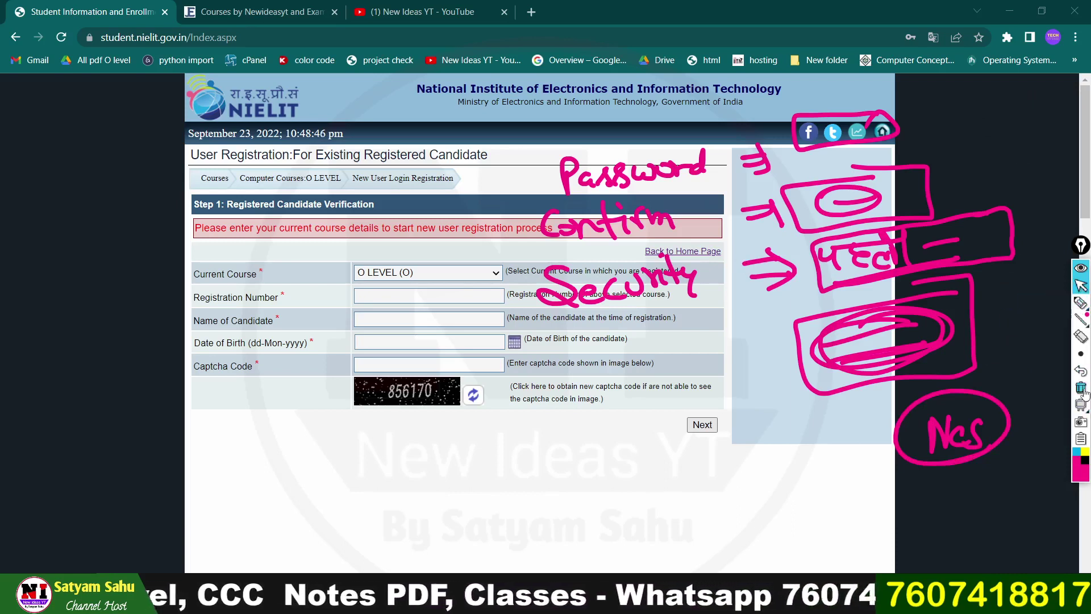
pyautogui.click(1081, 388)
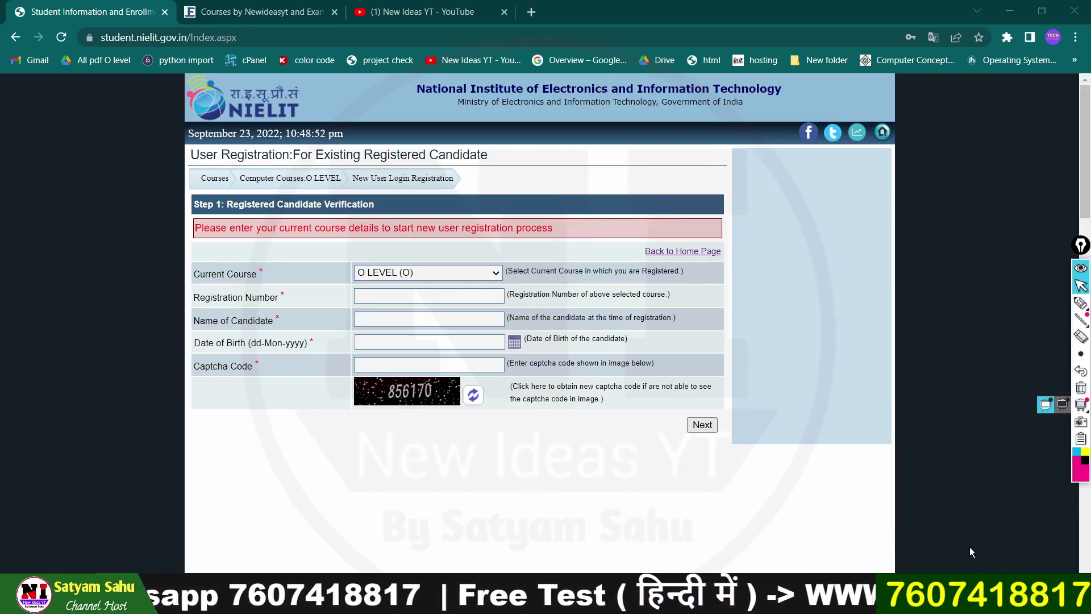
# Look through the Examjila courses page, from the O Level course cards down to the footer and back.
pyautogui.click(259, 10)
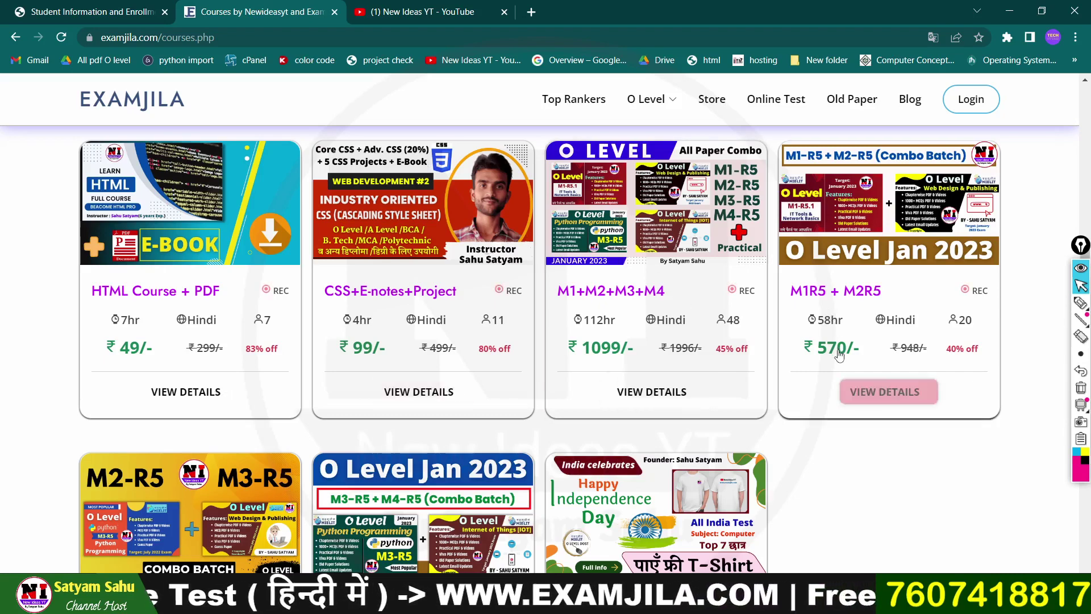
pyautogui.scroll(-12, 779, 332)
pyautogui.scroll(2, 736, 339)
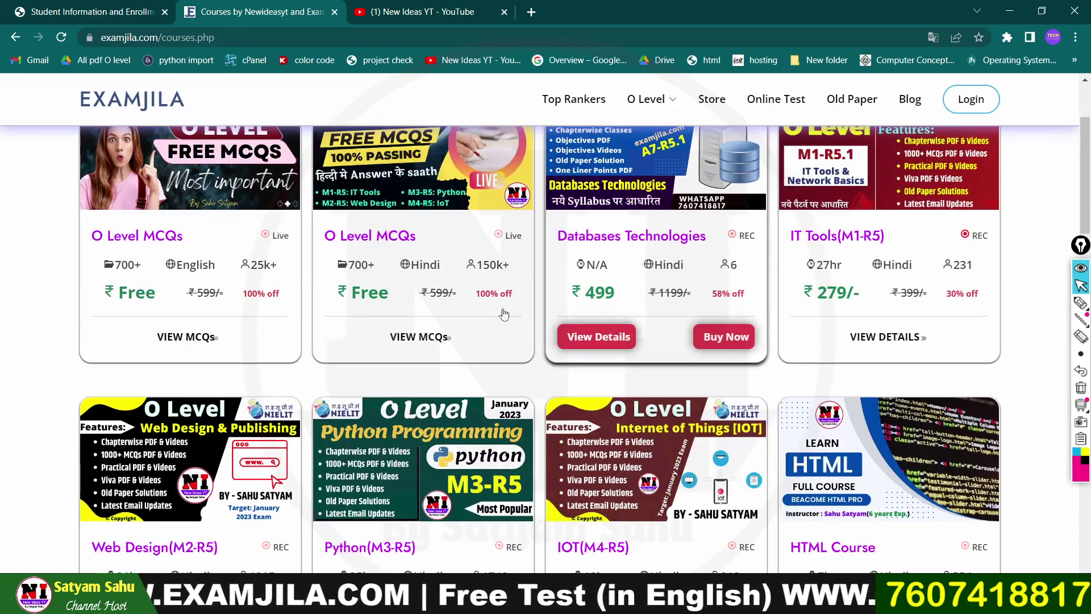
pyautogui.moveTo(1085, 146); pyautogui.dragTo(1088, 546)
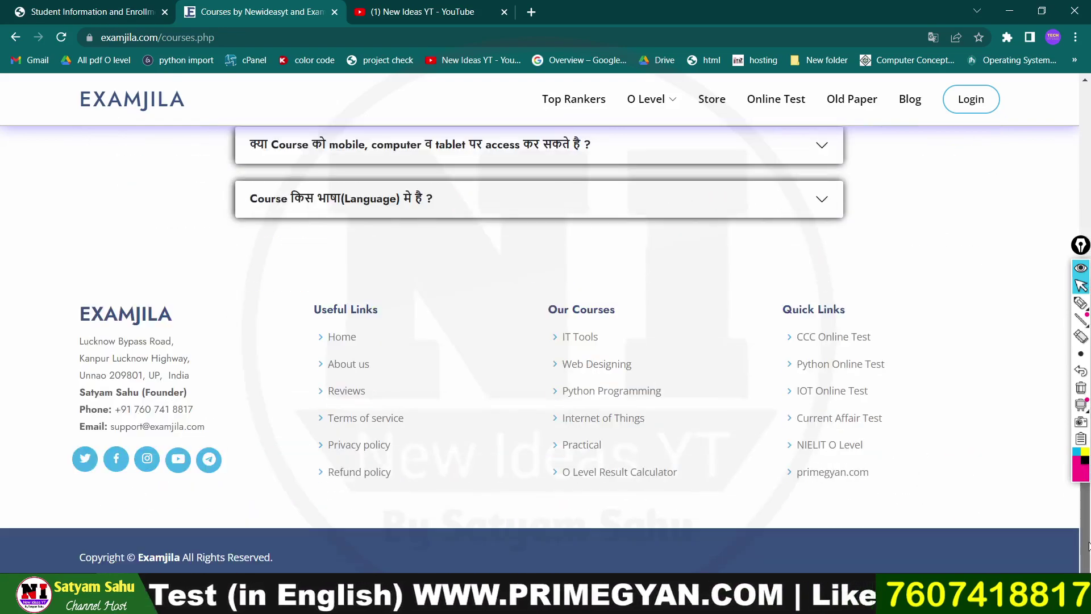
pyautogui.moveTo(1087, 532); pyautogui.dragTo(1085, 142)
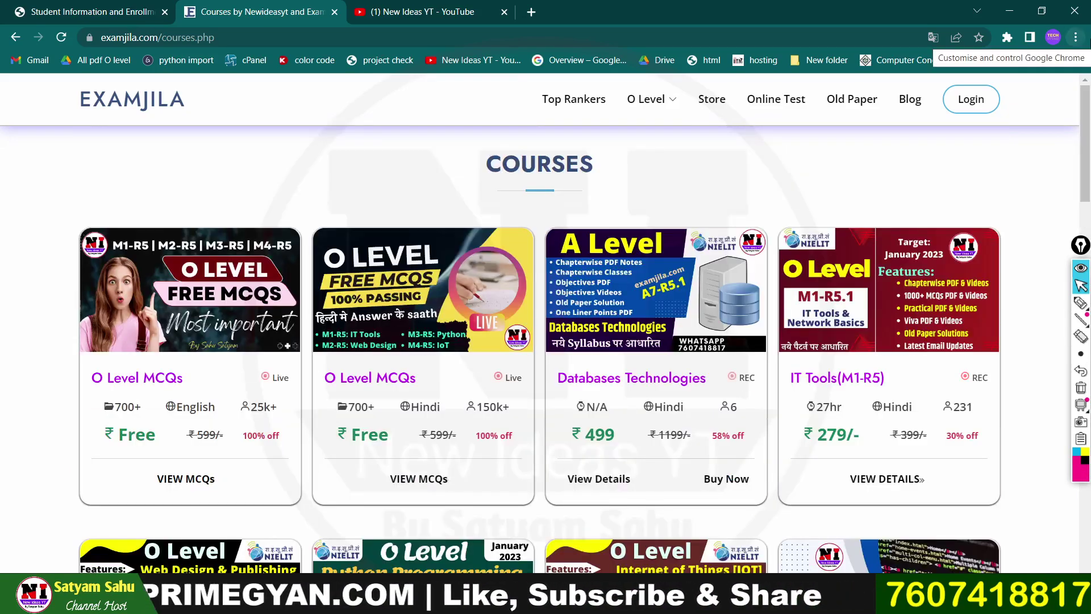